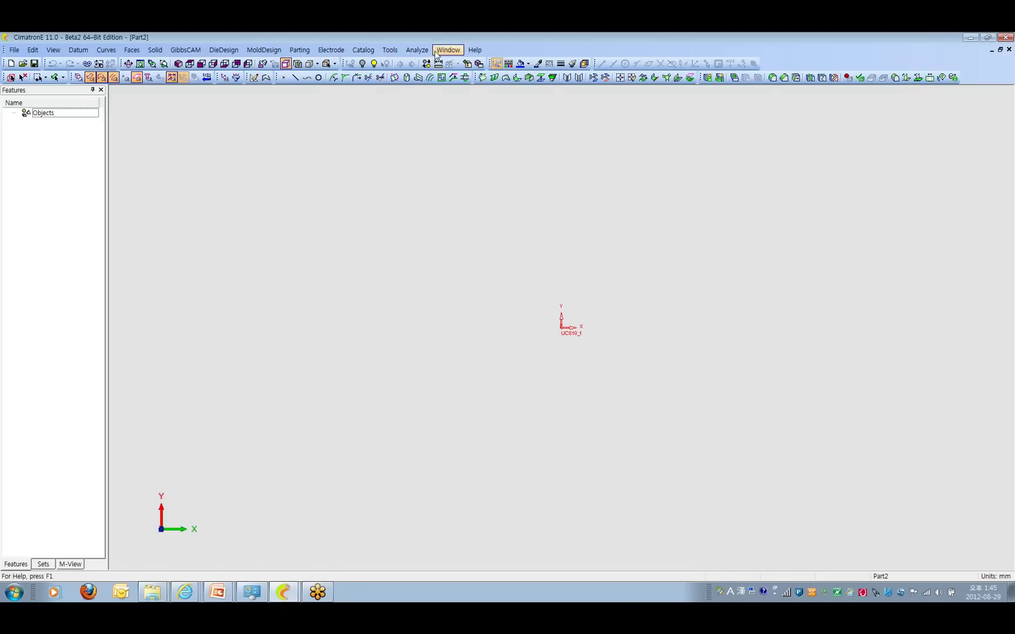
Switch to the open HK-9212-11-1_NC_Part document
{"action": "left_click", "coordinate": [417, 50]}
{"action": "mouse_move", "coordinate": [442, 49]}
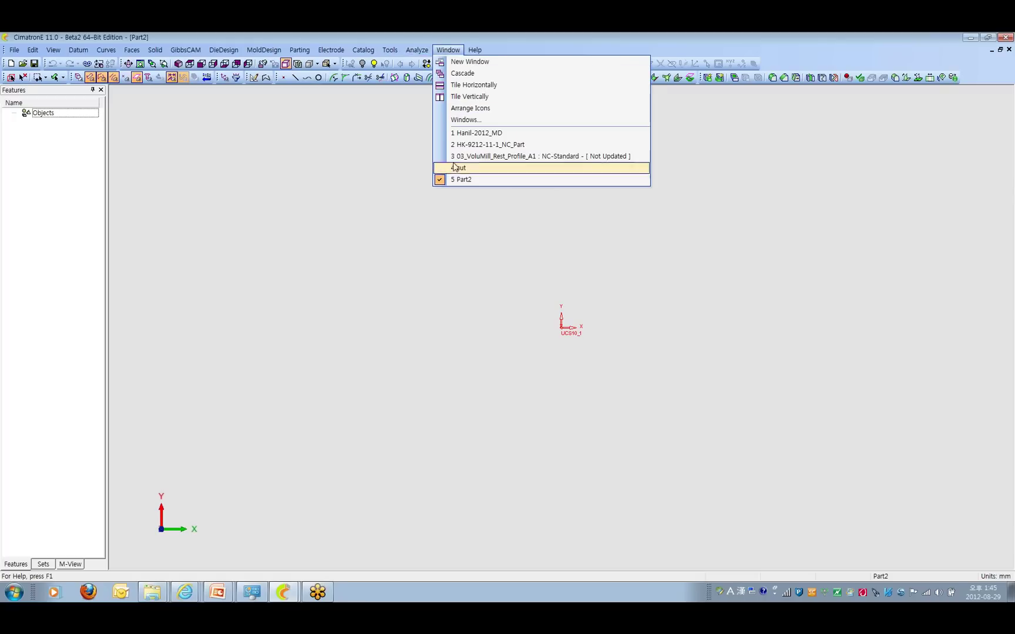
{"action": "left_click", "coordinate": [481, 145]}
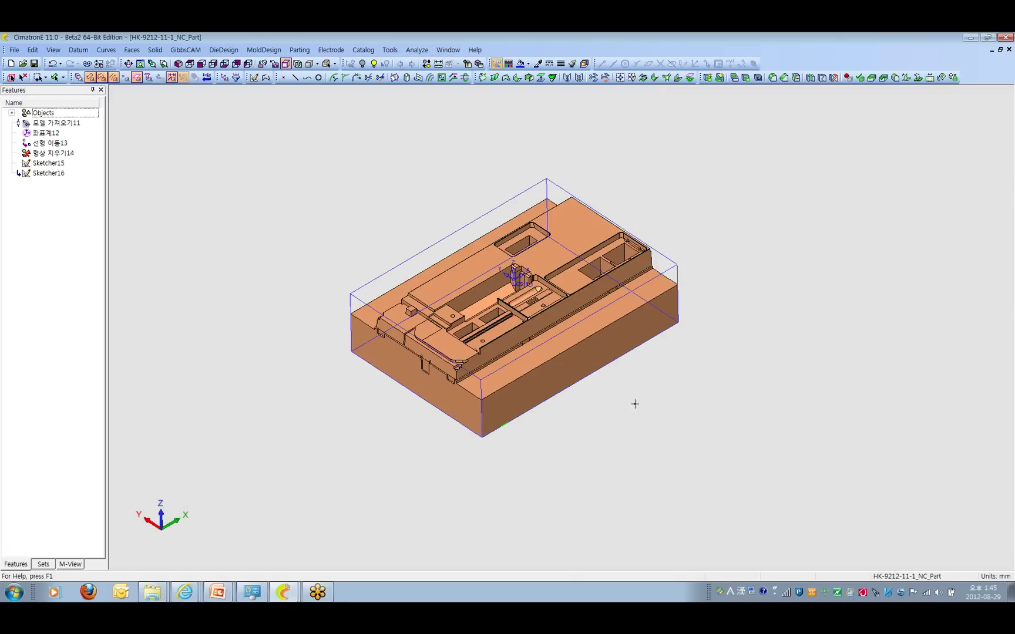
Cut the mold part crosswise through its long pocket with a dynamic section and create a section curve there
{"action": "scroll", "coordinate": [634, 404], "scroll_direction": "up", "scroll_amount": 5}
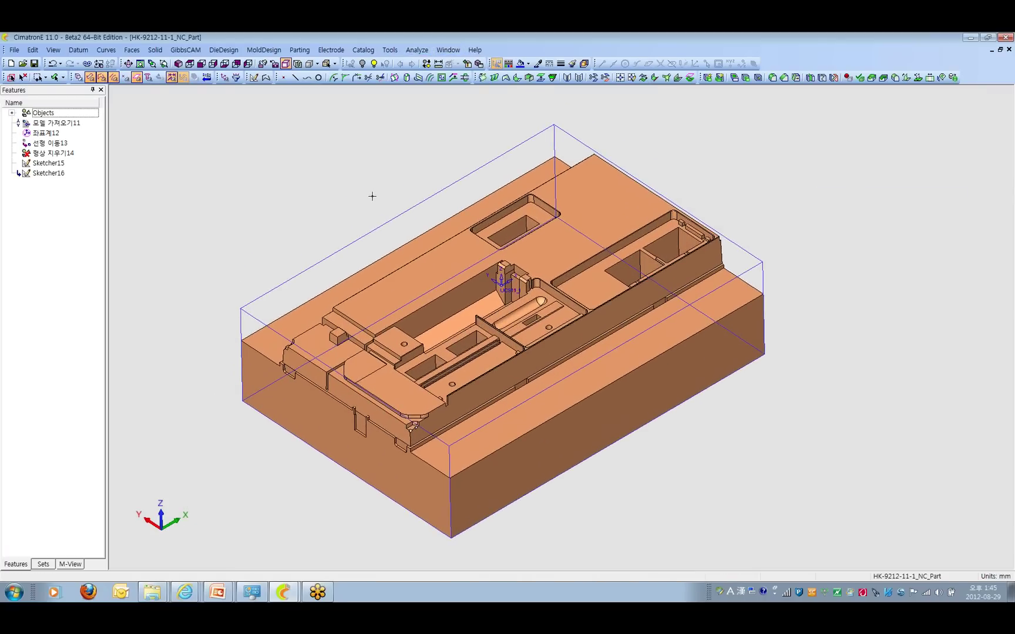
{"action": "left_click", "coordinate": [298, 63]}
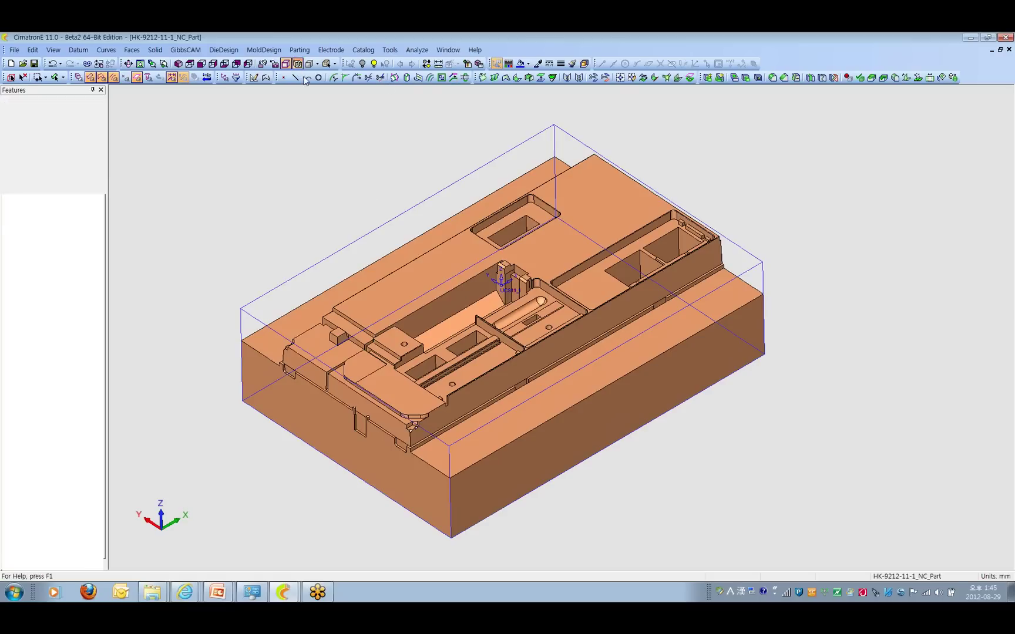
{"action": "left_click", "coordinate": [454, 237]}
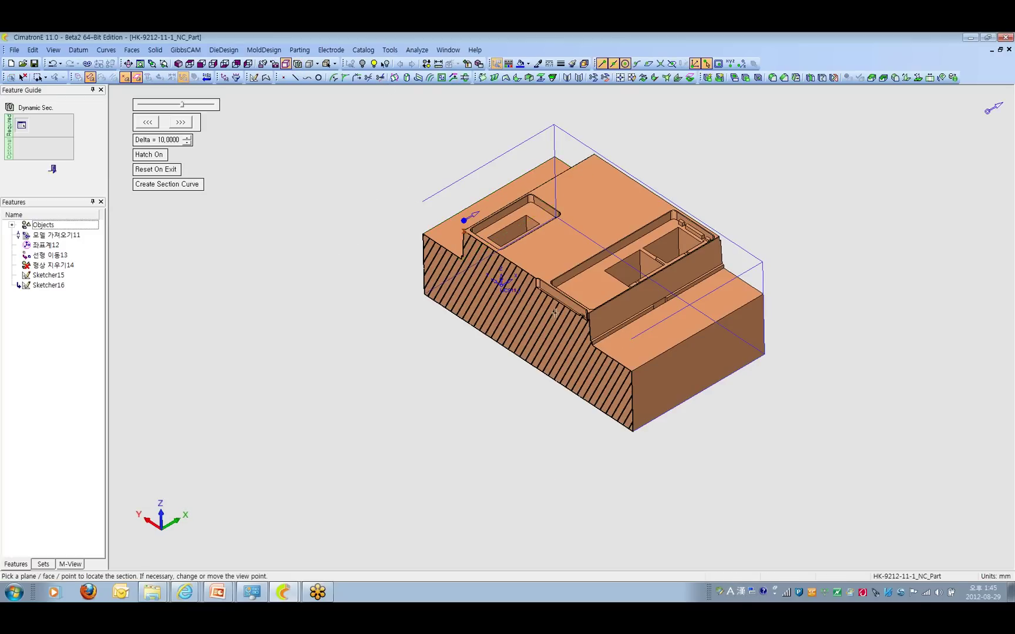
{"action": "mouse_move", "coordinate": [176, 106]}
{"action": "left_mouse_down"}
{"action": "mouse_move", "coordinate": [184, 109]}
{"action": "mouse_move", "coordinate": [174, 109]}
{"action": "left_mouse_up"}
{"action": "middle_click_drag", "start_coordinate": [385, 271], "coordinate": [461, 353]}
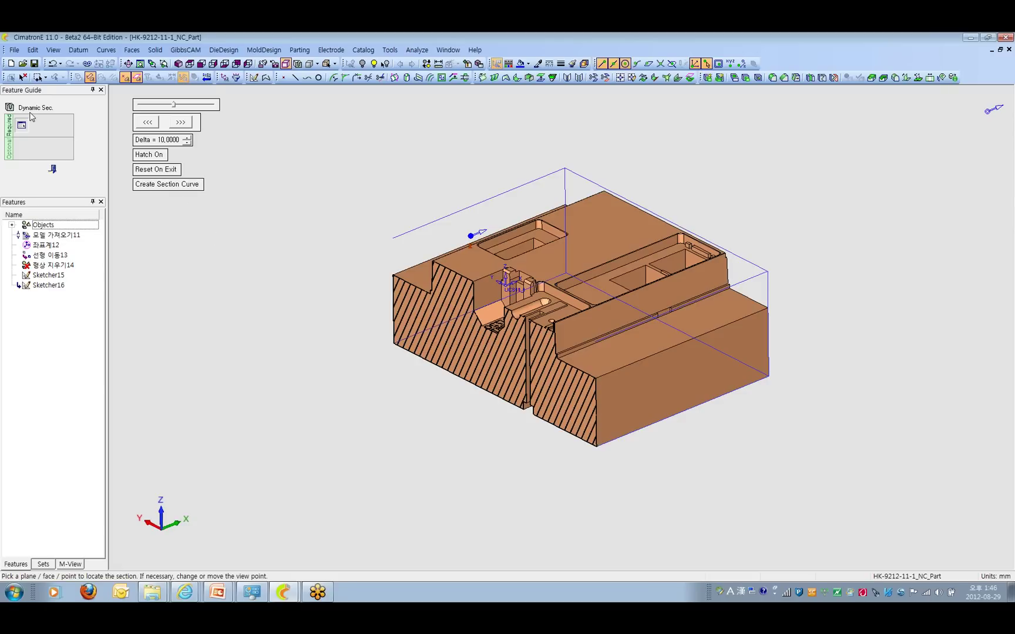
{"action": "left_click", "coordinate": [170, 185]}
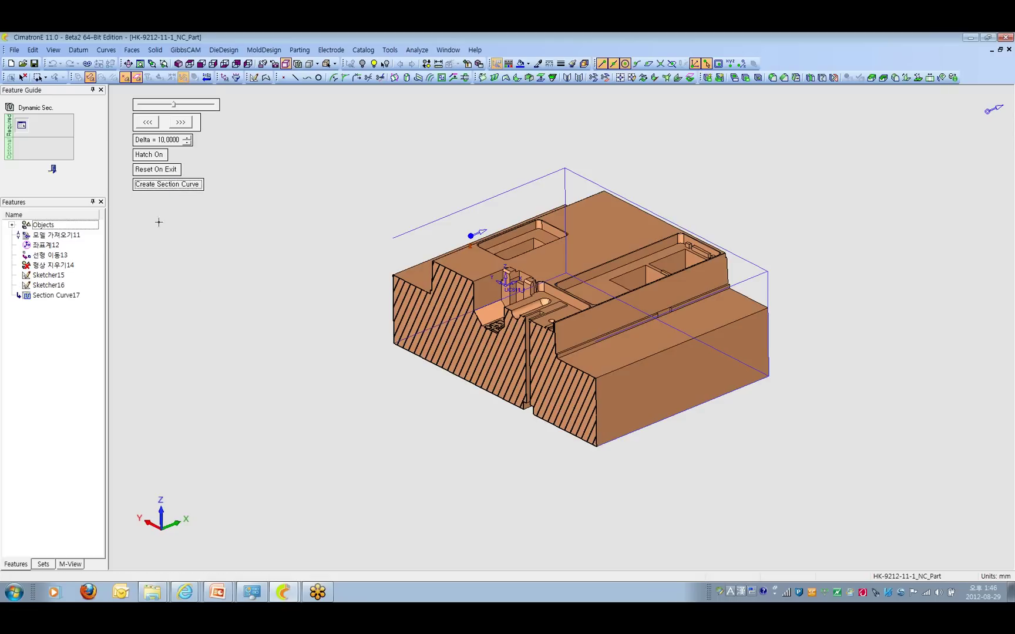
Shift the dynamic section plane along the part, examine the long pocket's profile, and exit the section view
{"action": "left_click", "coordinate": [163, 112]}
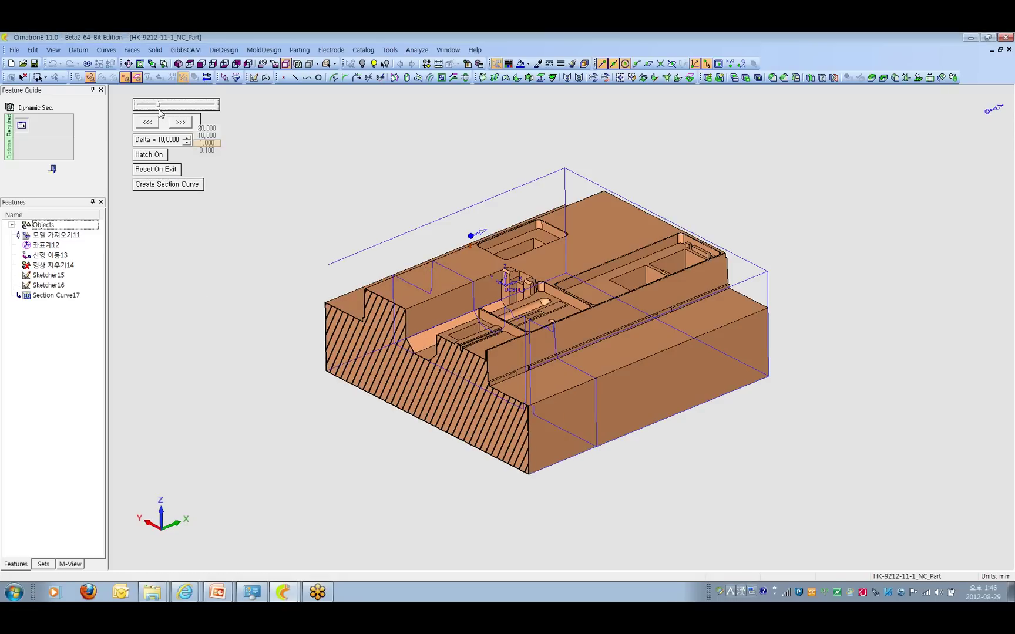
{"action": "mouse_move", "coordinate": [555, 358]}
{"action": "middle_mouse_down"}
{"action": "mouse_move", "coordinate": [557, 395]}
{"action": "mouse_move", "coordinate": [486, 284]}
{"action": "mouse_move", "coordinate": [490, 303]}
{"action": "mouse_move", "coordinate": [423, 242]}
{"action": "middle_mouse_up"}
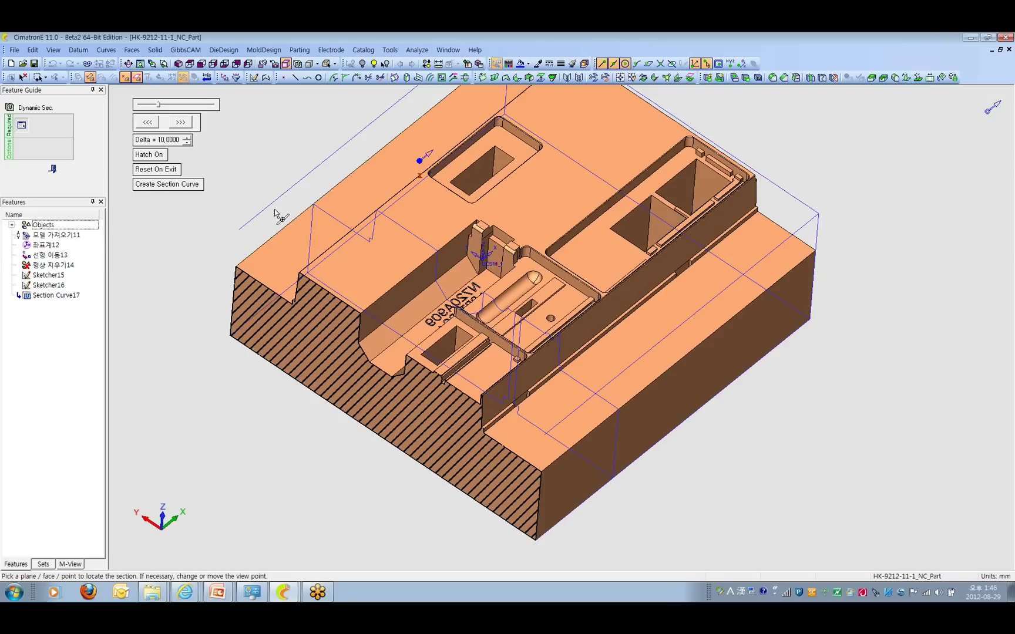
{"action": "mouse_move", "coordinate": [424, 159]}
{"action": "middle_mouse_down"}
{"action": "mouse_move", "coordinate": [500, 267]}
{"action": "mouse_move", "coordinate": [477, 266]}
{"action": "mouse_move", "coordinate": [494, 252]}
{"action": "mouse_move", "coordinate": [483, 267]}
{"action": "mouse_move", "coordinate": [516, 292]}
{"action": "middle_mouse_up"}
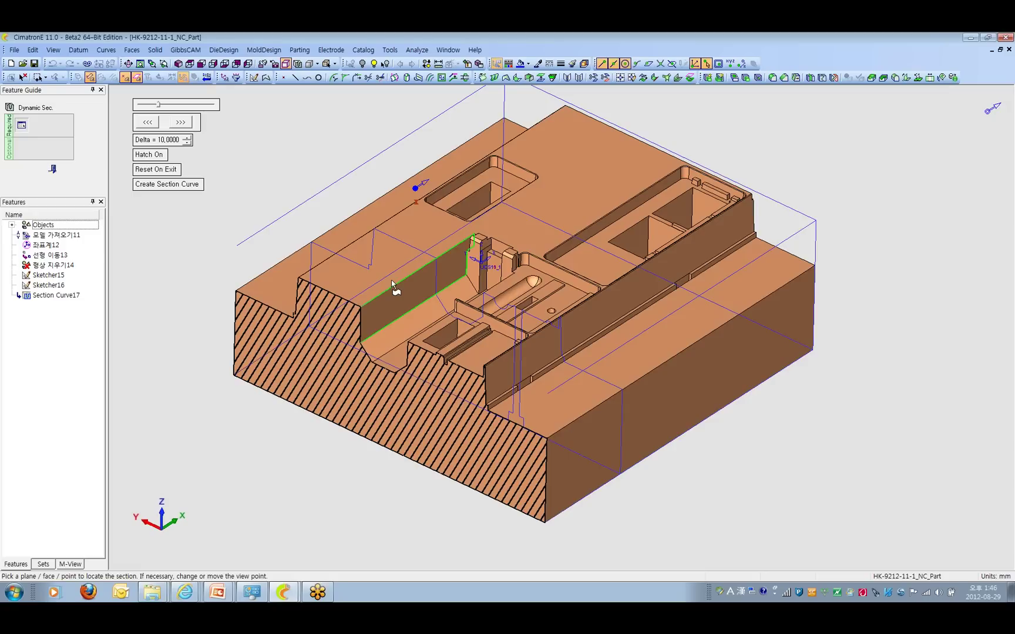
{"action": "left_click", "coordinate": [52, 170]}
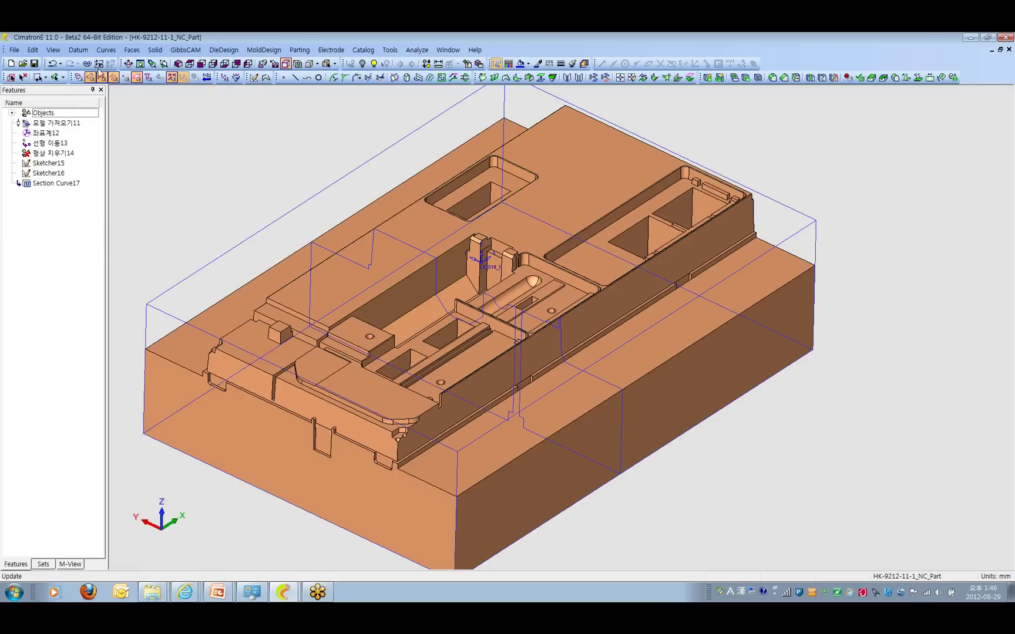
{"action": "left_click", "coordinate": [106, 50]}
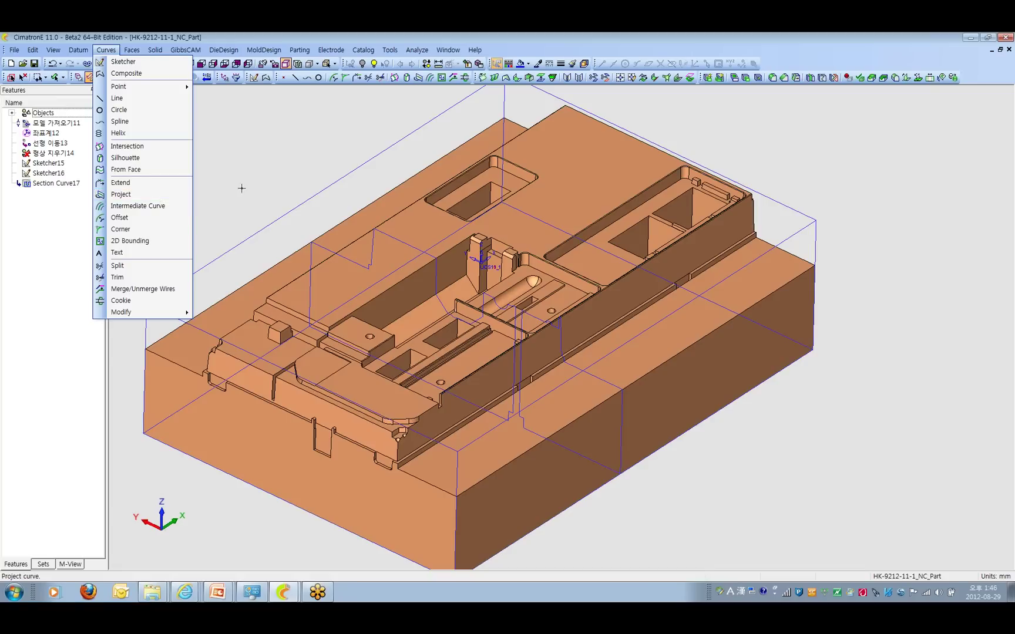
{"action": "left_click", "coordinate": [162, 195]}
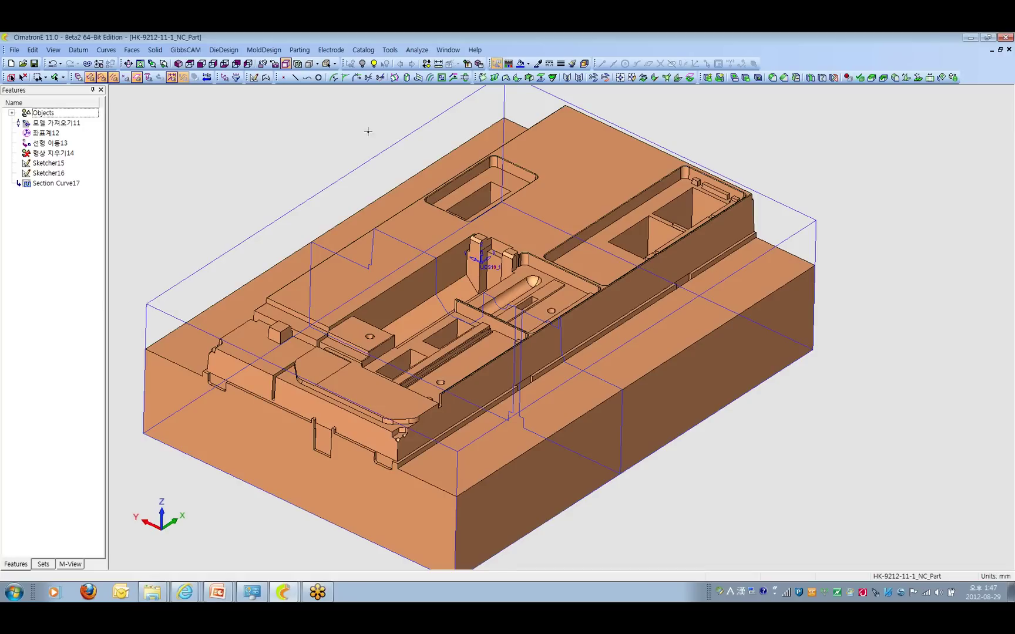
{"action": "middle_click_drag", "start_coordinate": [443, 141], "coordinate": [357, 204]}
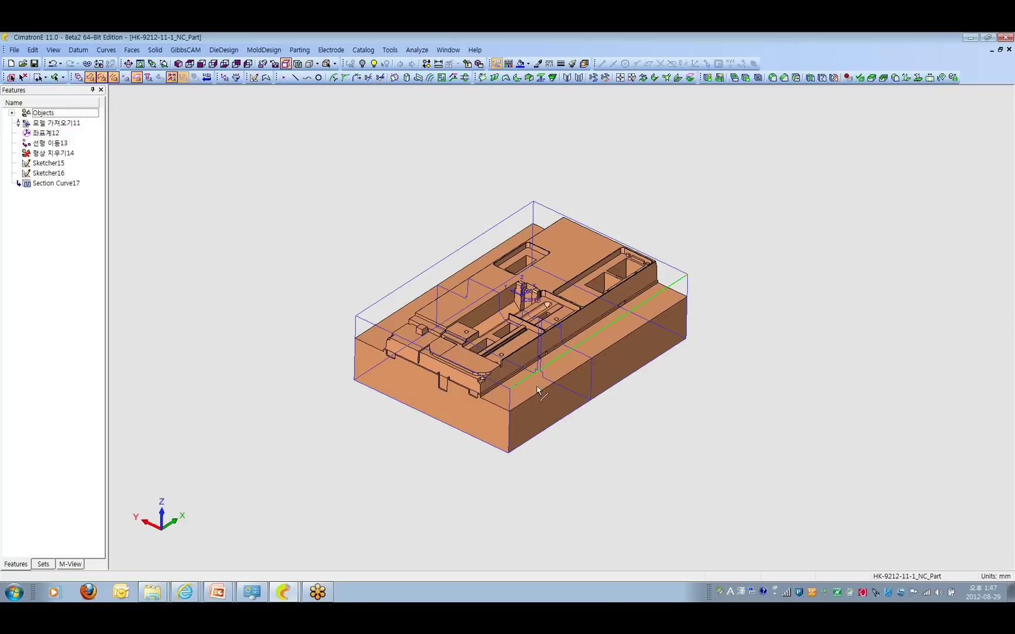
{"action": "scroll", "coordinate": [601, 401], "scroll_direction": "up", "scroll_amount": 1}
{"action": "scroll", "coordinate": [600, 401], "scroll_direction": "up", "scroll_amount": 1}
Try to extend the block's long side face from its upper edge with a tangent extension of 2 mm
{"action": "left_click", "coordinate": [131, 50]}
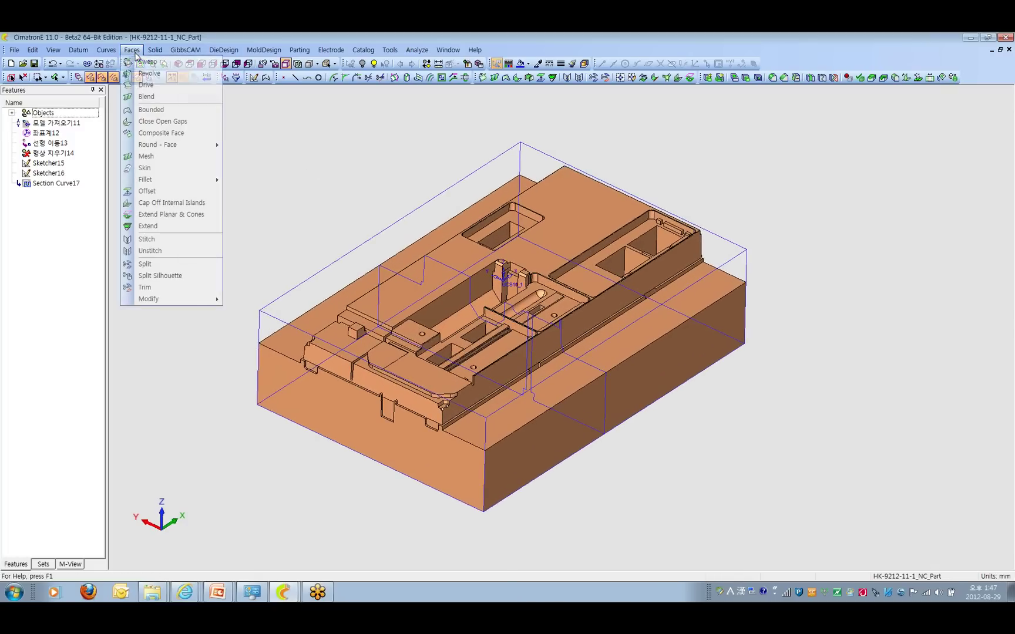
{"action": "left_click", "coordinate": [187, 227]}
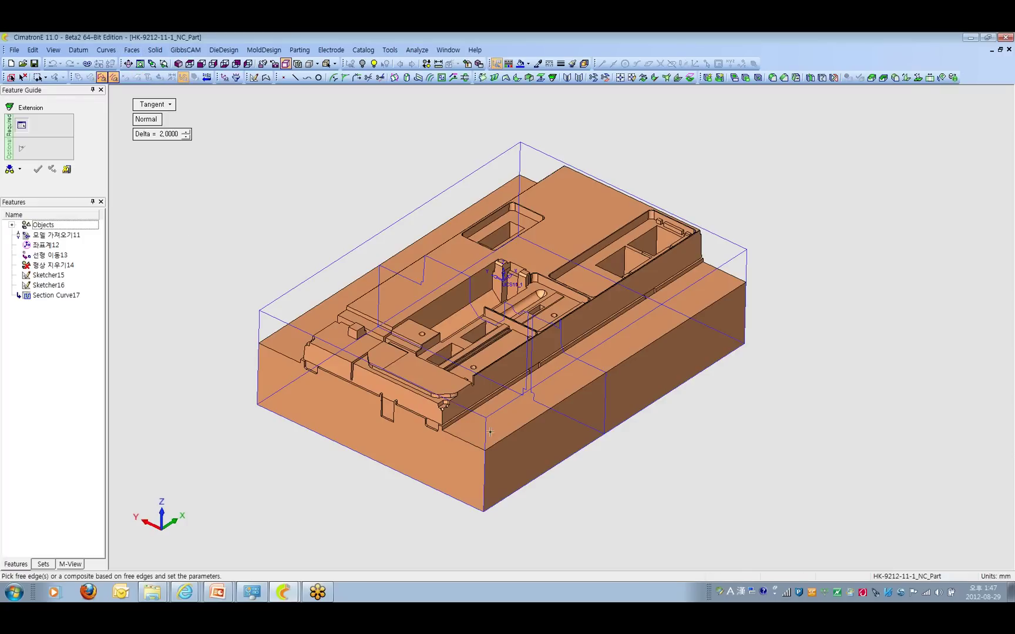
{"action": "left_click", "coordinate": [67, 169]}
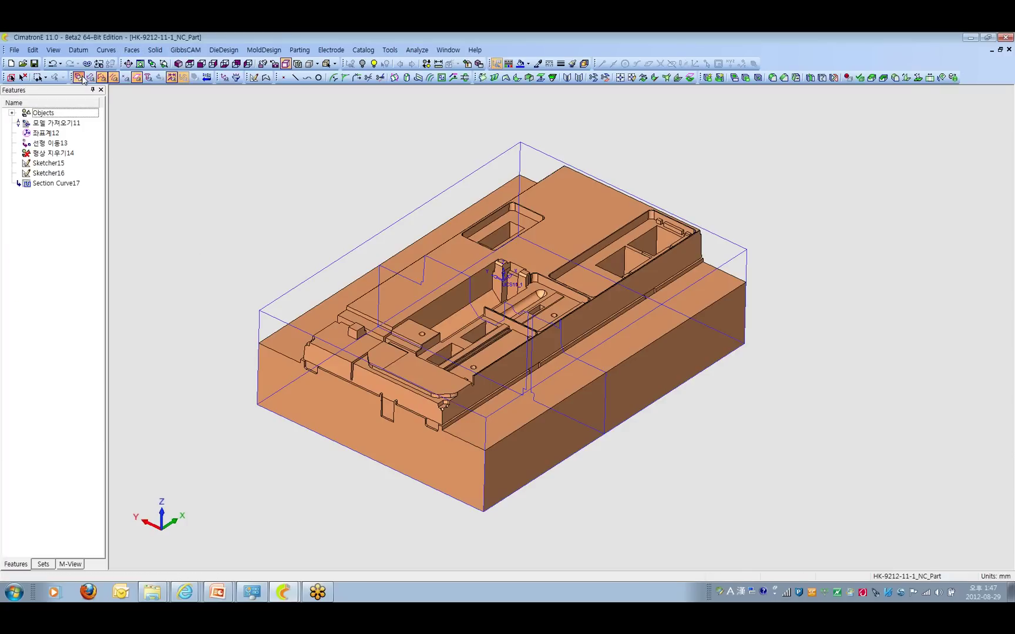
{"action": "left_click", "coordinate": [80, 77]}
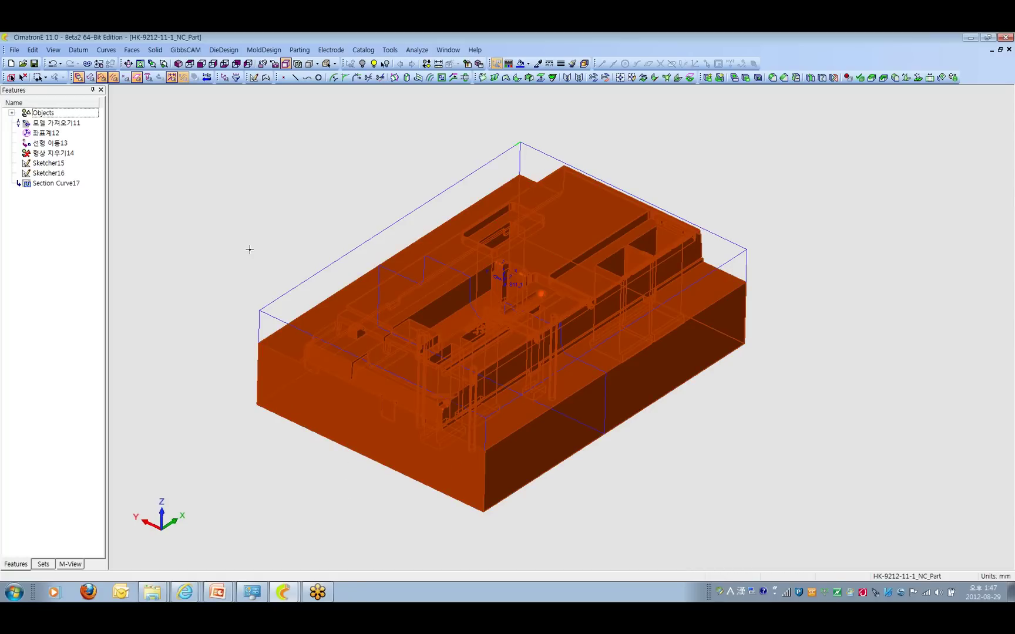
{"action": "left_click", "coordinate": [23, 77]}
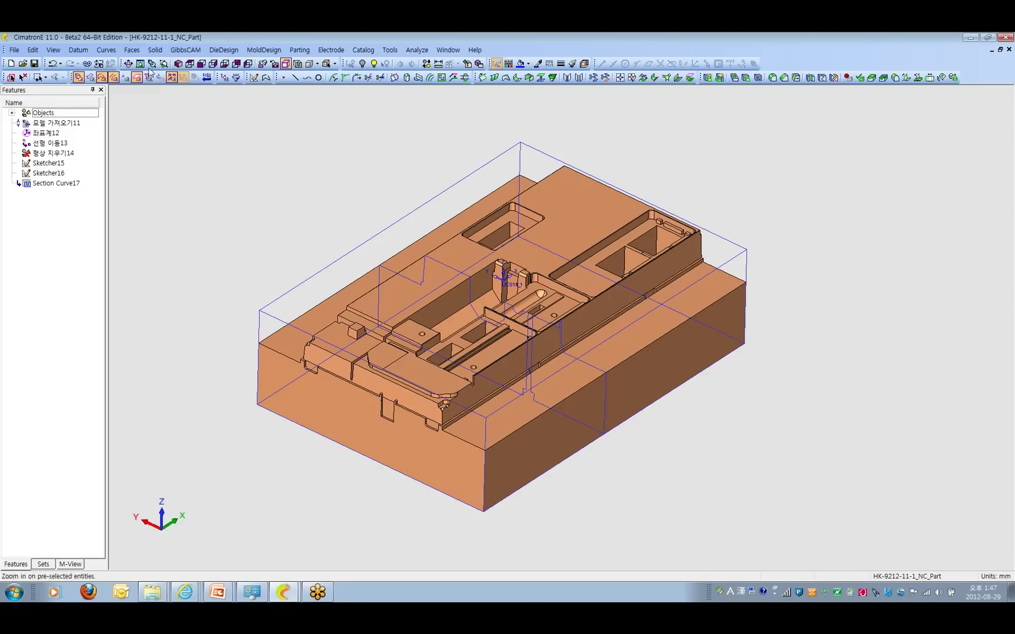
{"action": "left_click", "coordinate": [132, 50]}
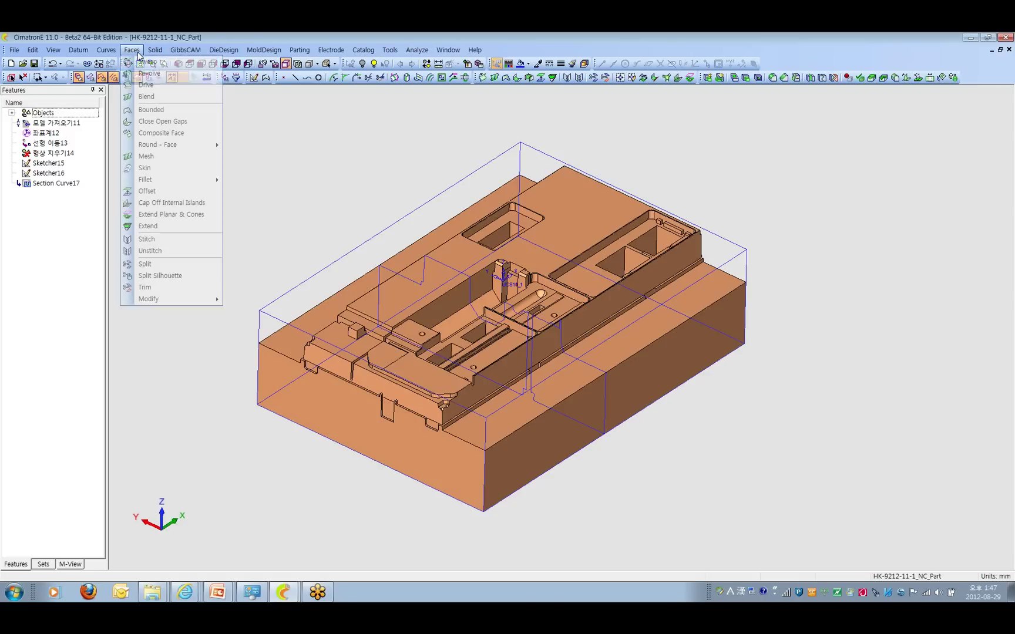
{"action": "left_click", "coordinate": [175, 226]}
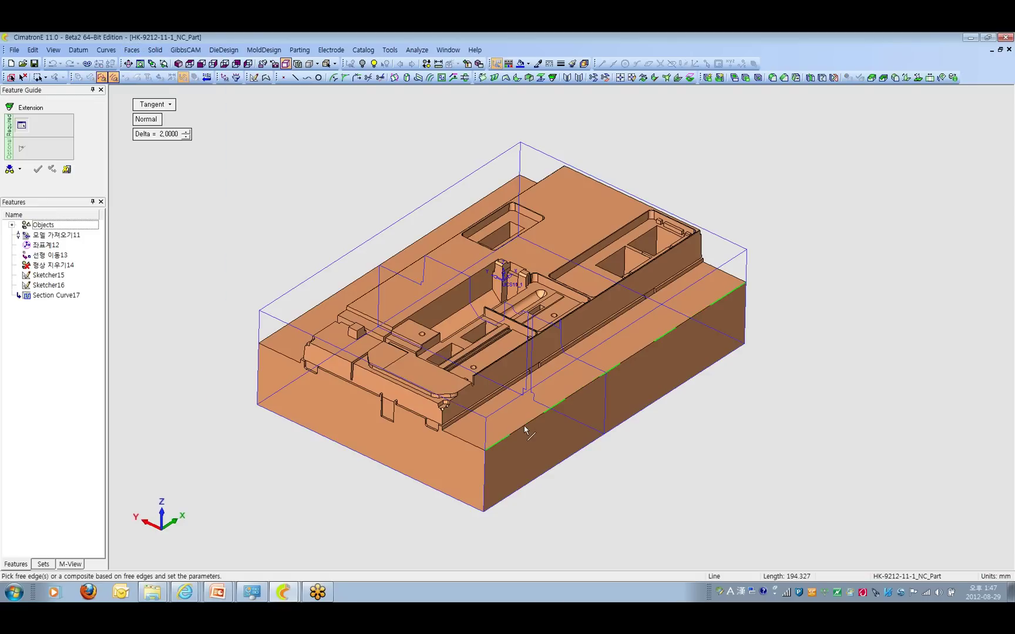
{"action": "left_click", "coordinate": [582, 388]}
{"action": "mouse_move", "coordinate": [596, 497]}
{"action": "middle_mouse_down"}
{"action": "mouse_move", "coordinate": [624, 404]}
{"action": "mouse_move", "coordinate": [577, 429]}
{"action": "mouse_move", "coordinate": [617, 397]}
{"action": "mouse_move", "coordinate": [582, 411]}
{"action": "middle_mouse_up"}
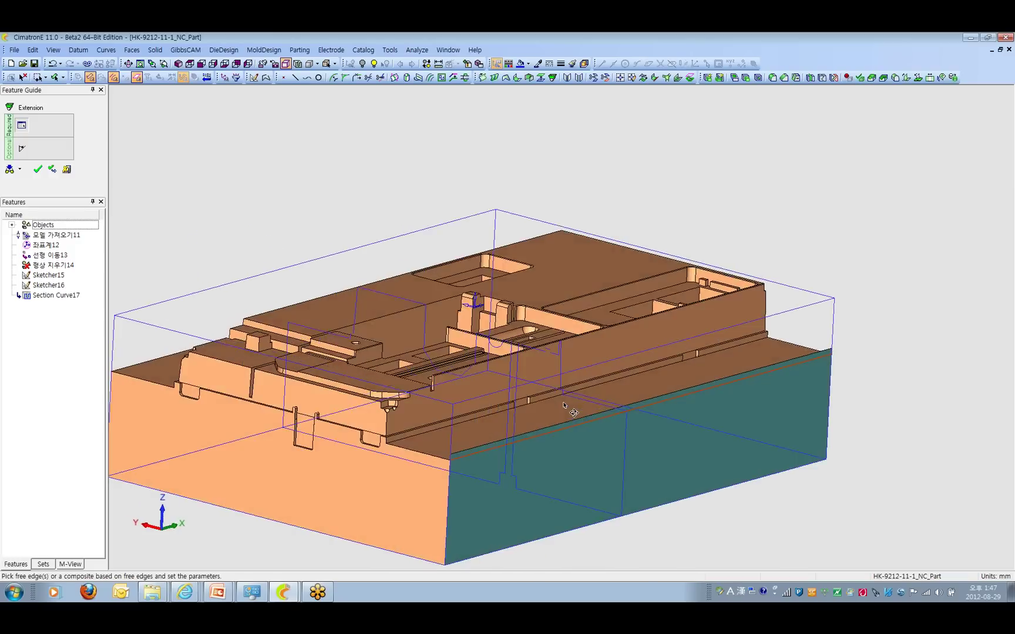
{"action": "scroll", "coordinate": [558, 414], "scroll_direction": "up", "scroll_amount": 3}
{"action": "key", "text": "Escape"}
{"action": "scroll", "coordinate": [505, 329], "scroll_direction": "down", "scroll_amount": 4}
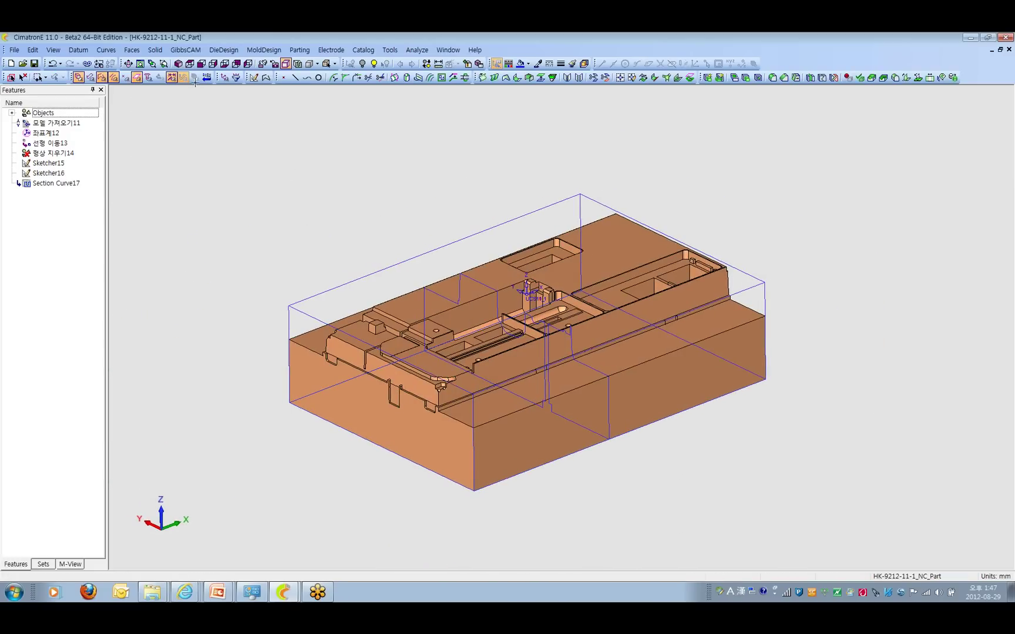
{"action": "left_click", "coordinate": [131, 51]}
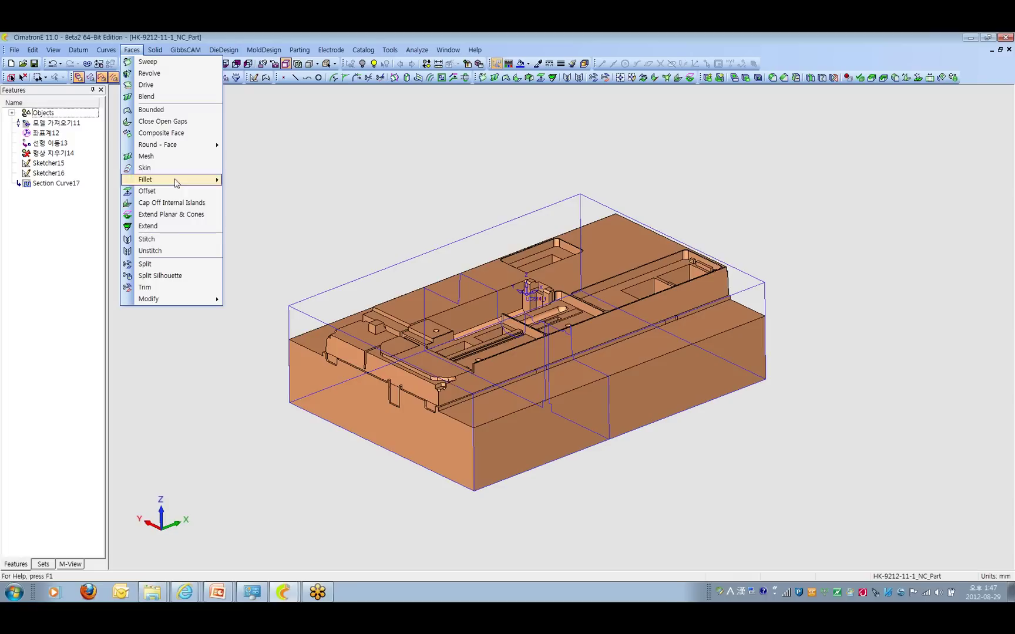
{"action": "left_click", "coordinate": [320, 219]}
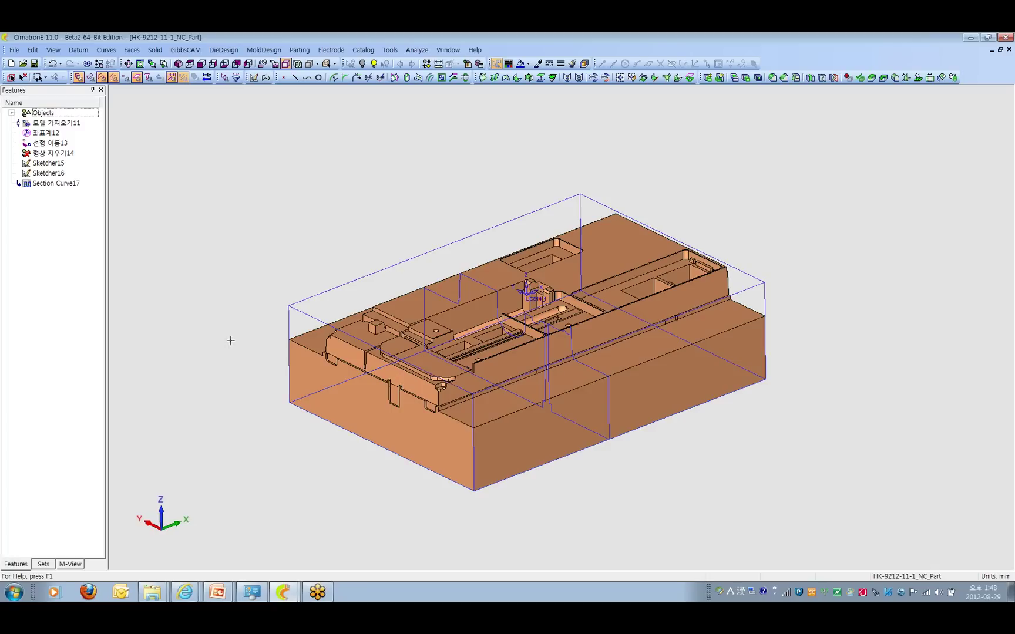
Try the face Trim command in Faces and Object modes, picking the whole part as the object to trim
{"action": "left_click", "coordinate": [132, 52]}
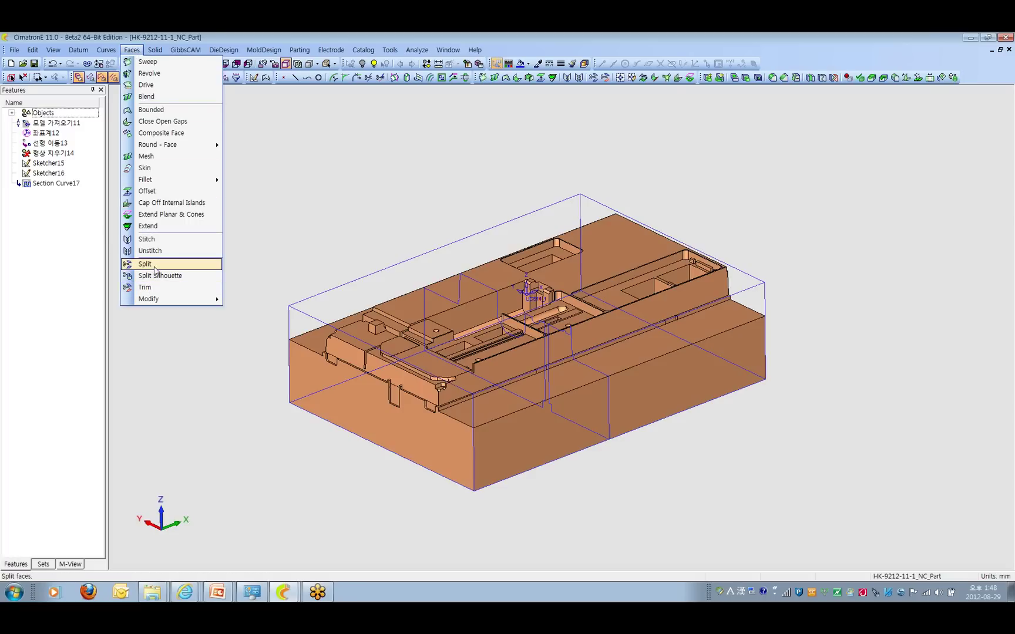
{"action": "left_click", "coordinate": [154, 288]}
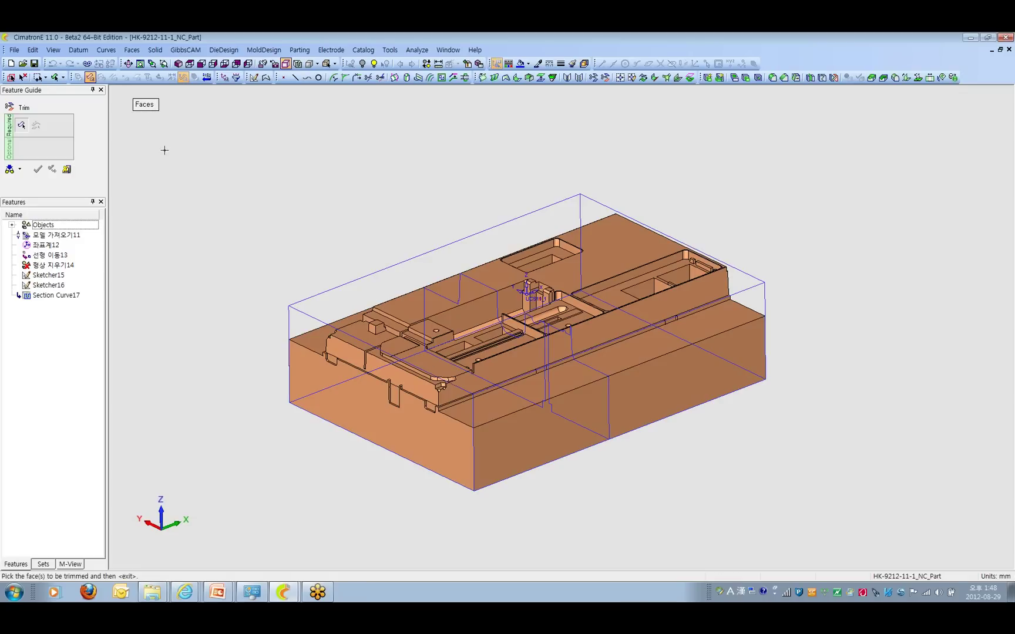
{"action": "left_click", "coordinate": [145, 105]}
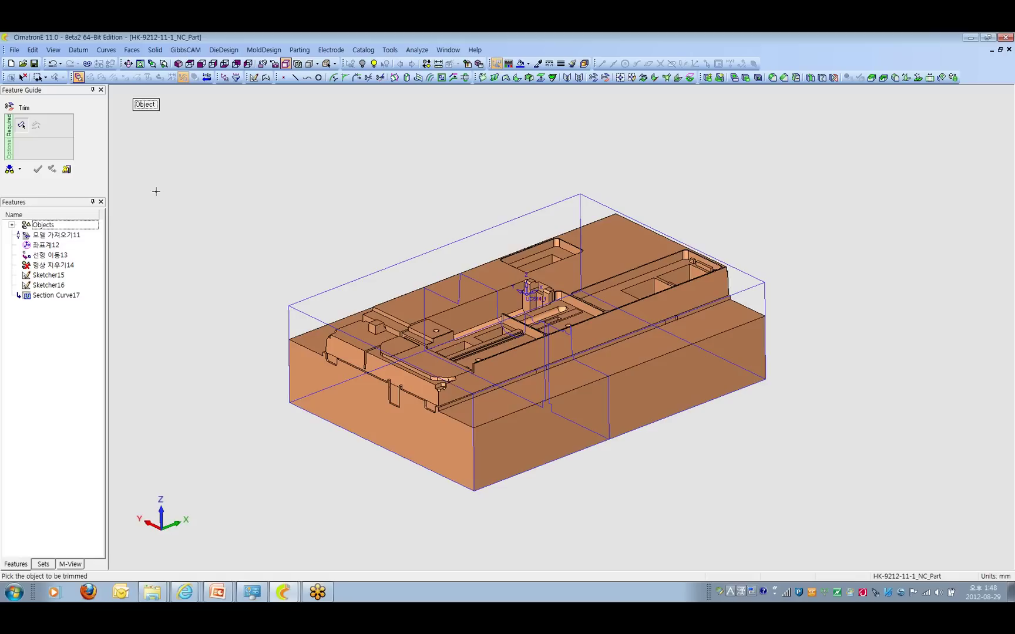
{"action": "left_click", "coordinate": [146, 104]}
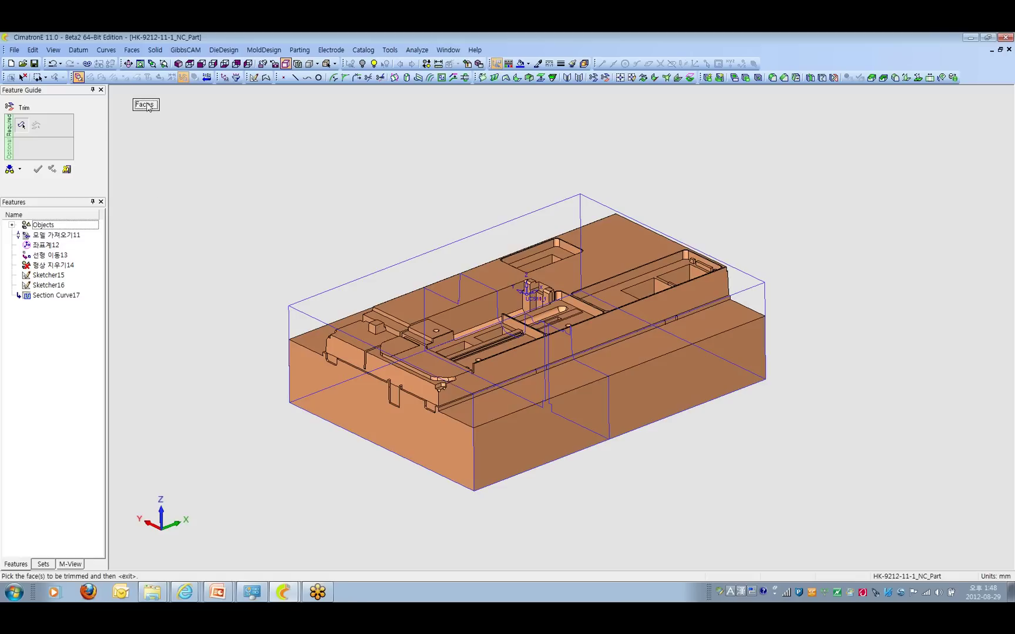
{"action": "left_click", "coordinate": [552, 402]}
{"action": "left_click", "coordinate": [532, 446]}
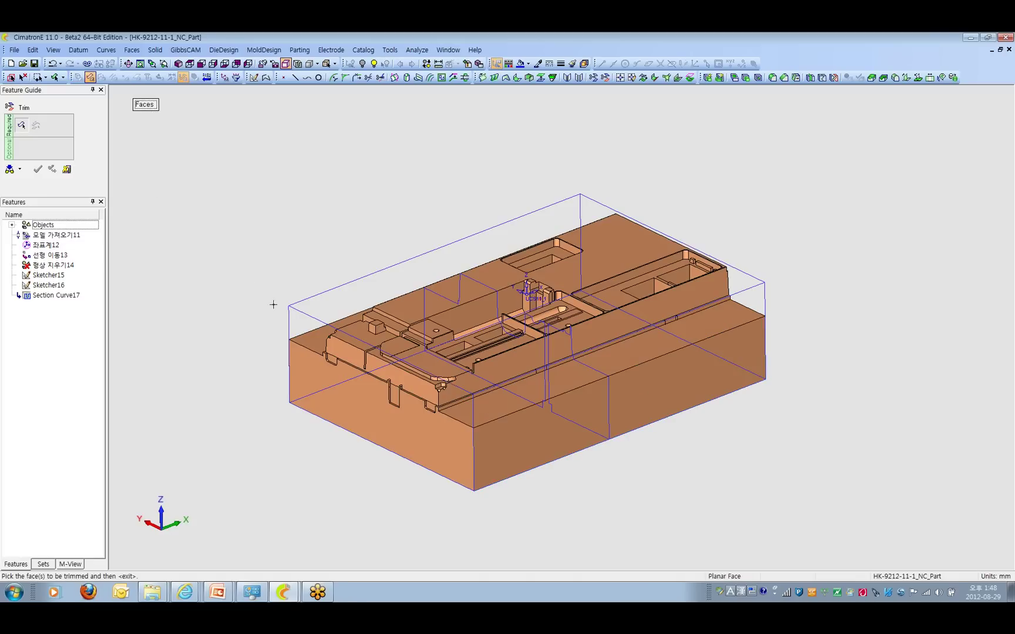
{"action": "left_click", "coordinate": [145, 105]}
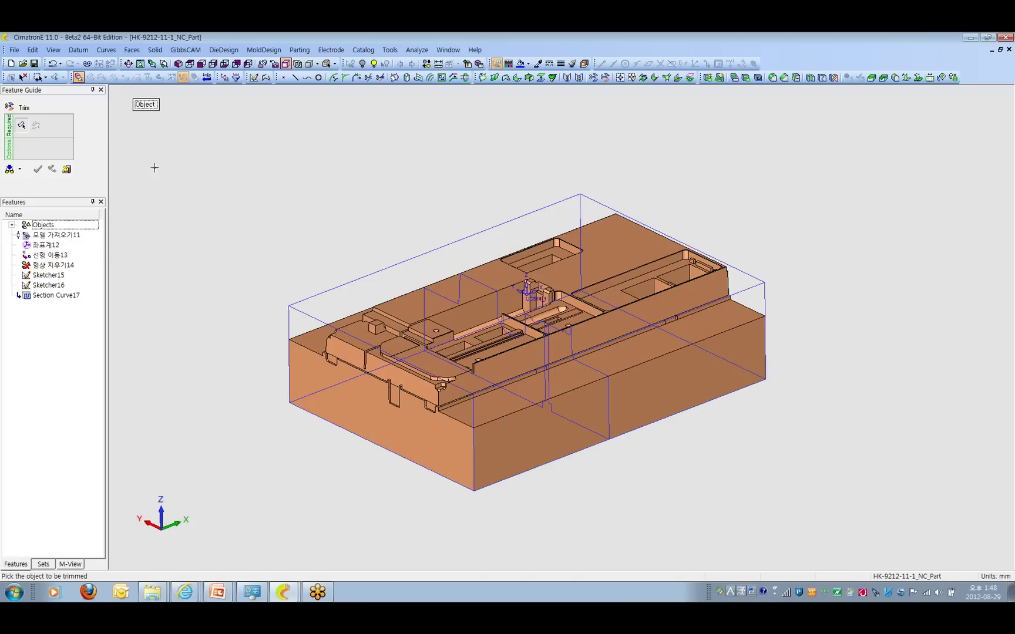
{"action": "left_click", "coordinate": [573, 454]}
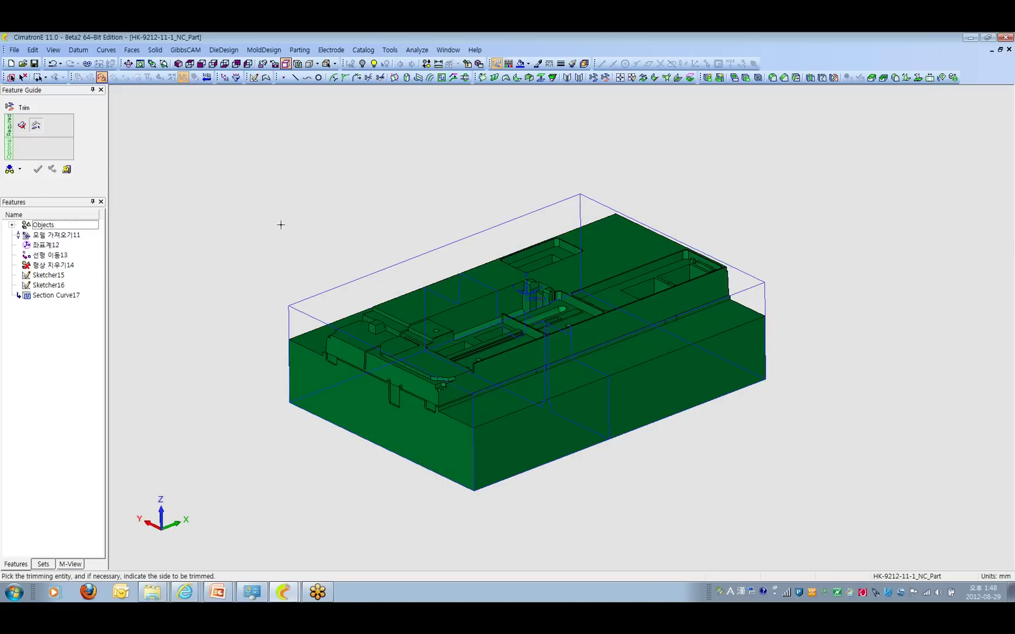
{"action": "left_click", "coordinate": [67, 170]}
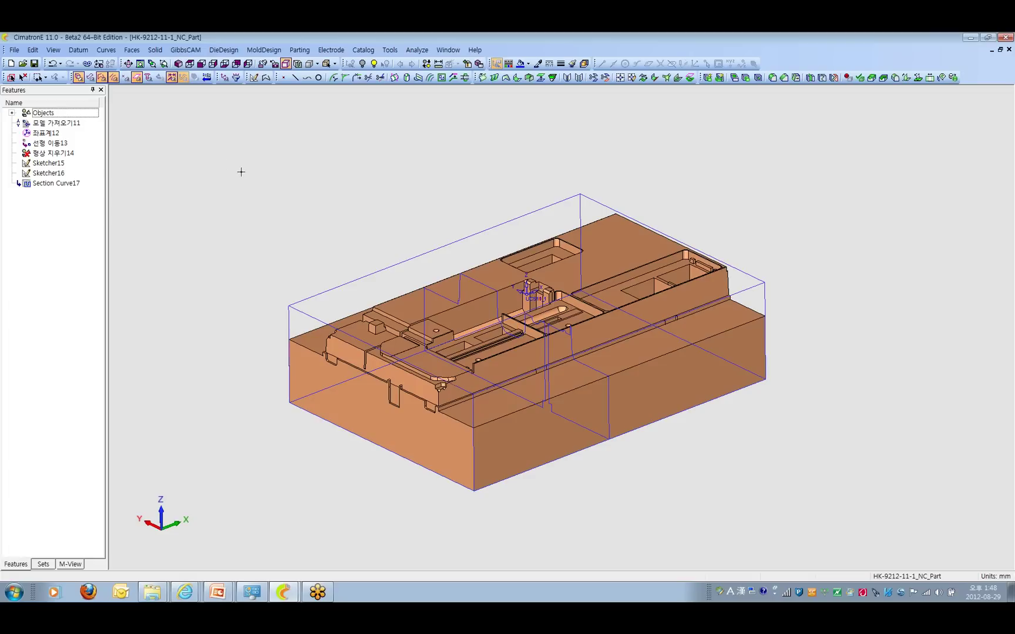
{"action": "left_click", "coordinate": [131, 51]}
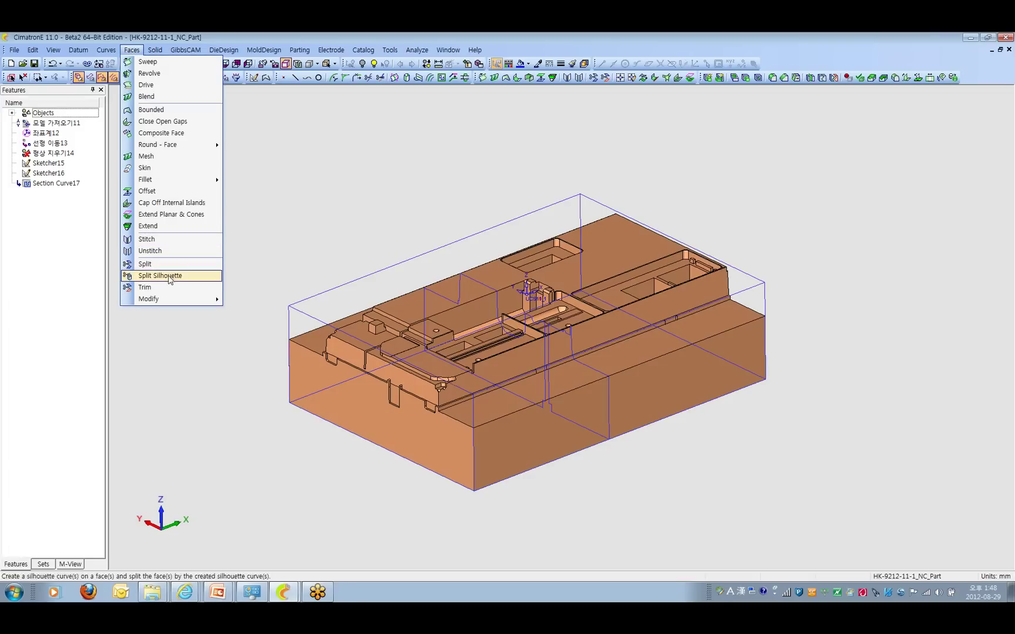
{"action": "left_click", "coordinate": [193, 278]}
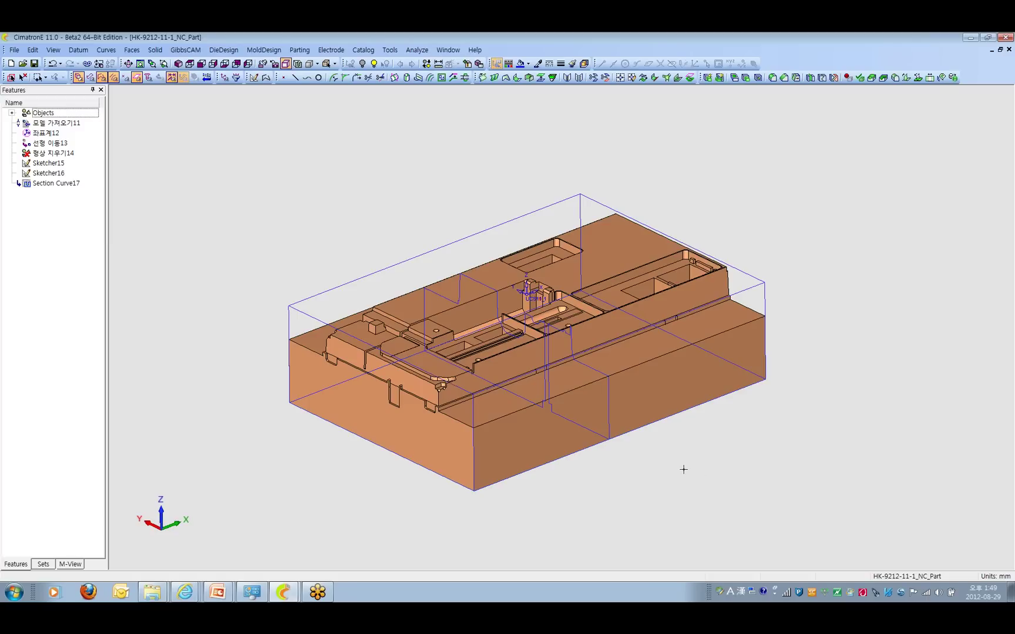
Try a face Sweep of the block's long upper edge, limited by a reference instead of a delta
{"action": "left_click", "coordinate": [130, 51]}
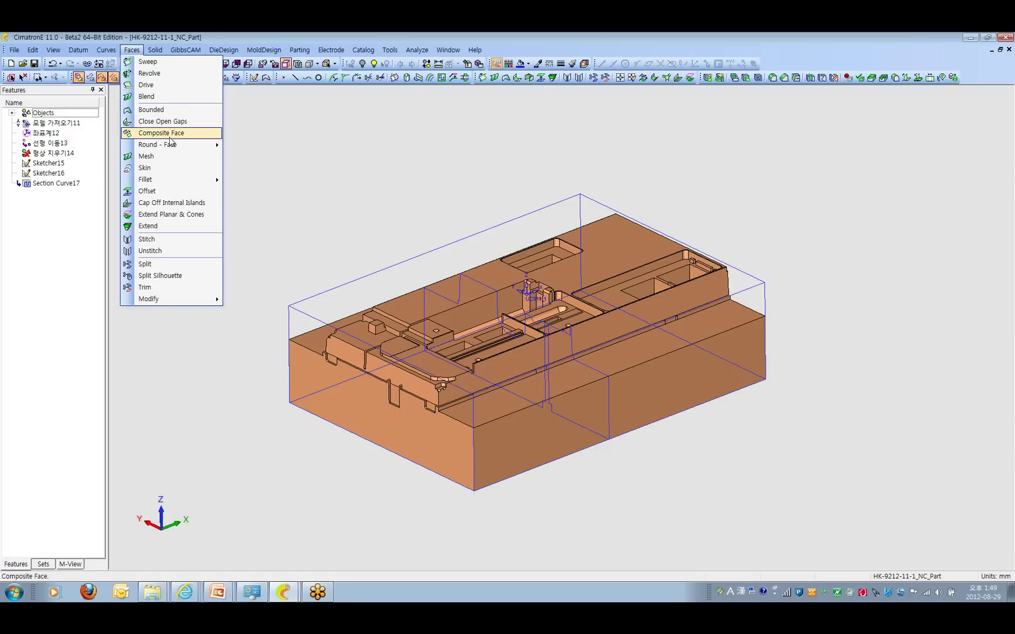
{"action": "left_click", "coordinate": [170, 137]}
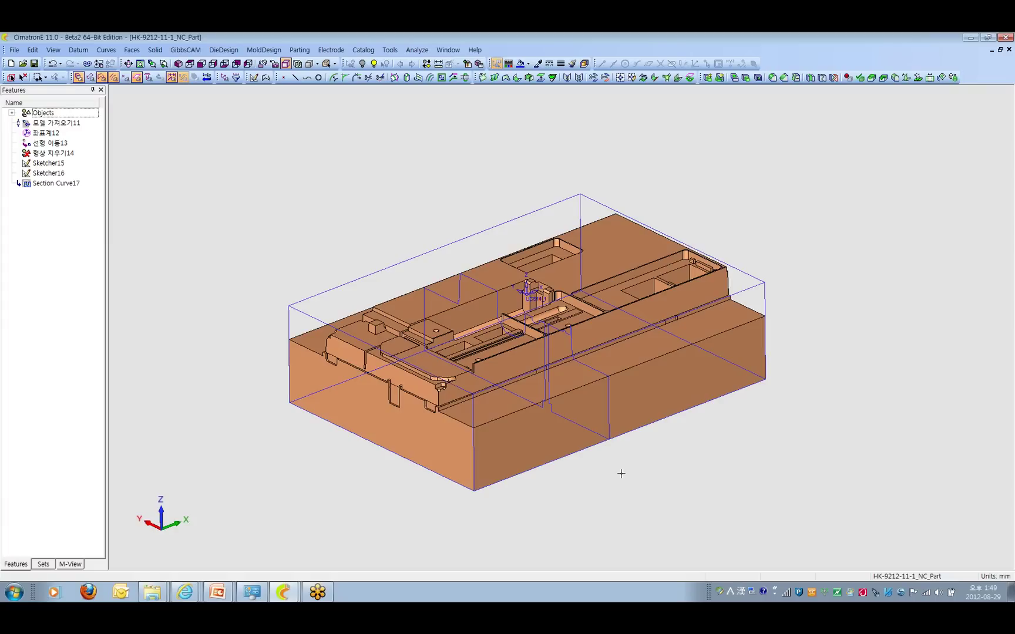
{"action": "left_click", "coordinate": [132, 50]}
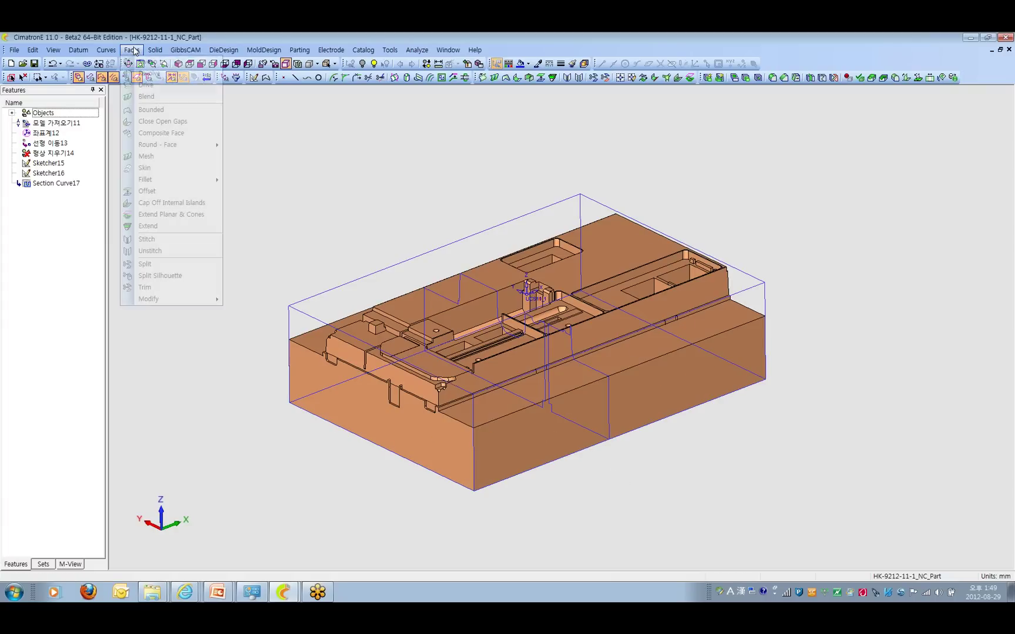
{"action": "left_click", "coordinate": [150, 62]}
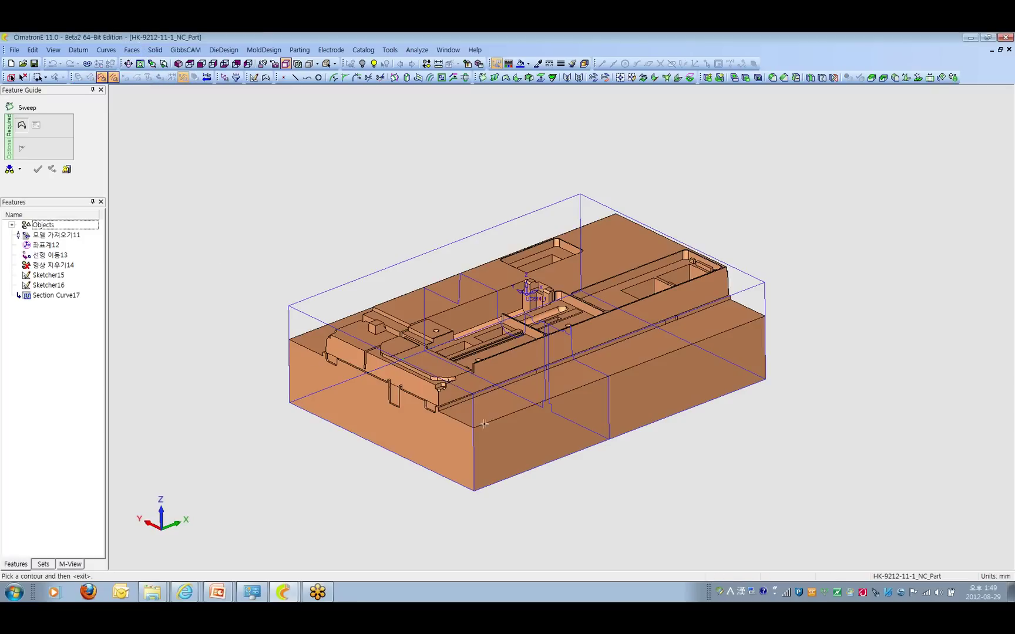
{"action": "left_click", "coordinate": [503, 417]}
{"action": "middle_click", "coordinate": [501, 490]}
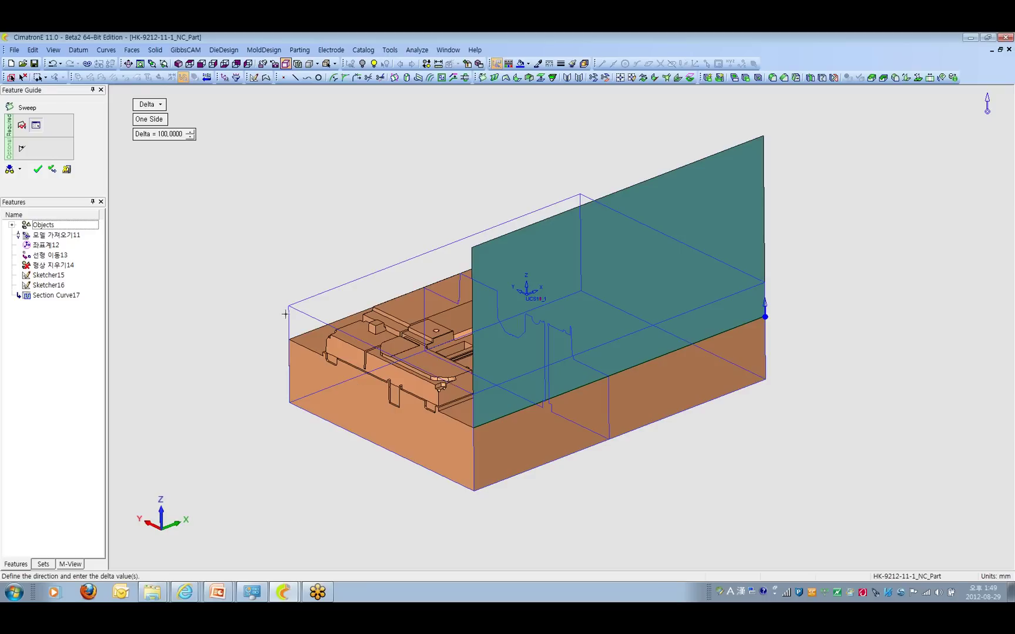
{"action": "left_click", "coordinate": [152, 108]}
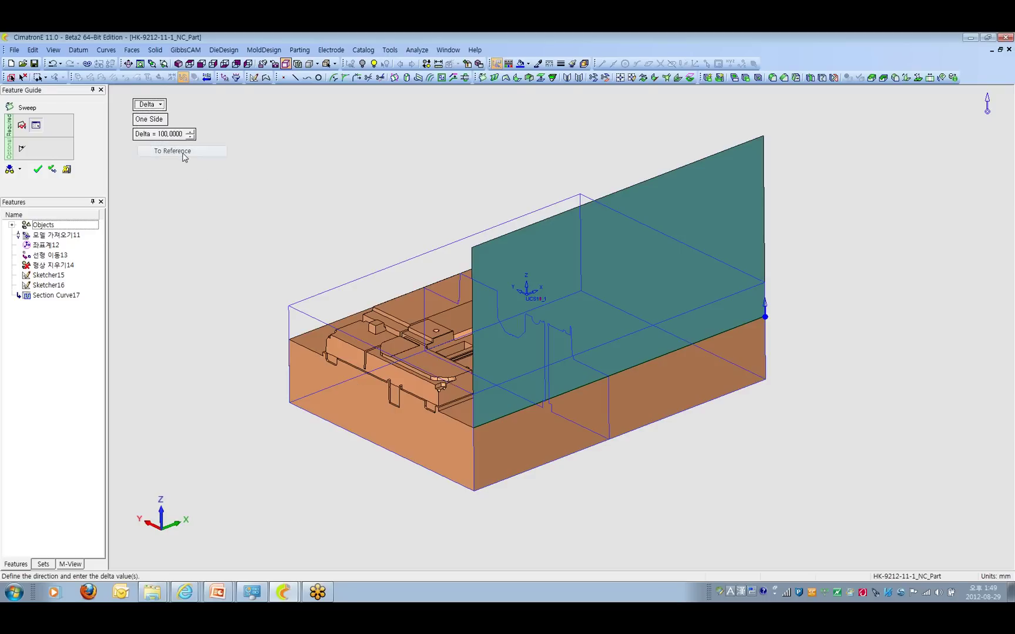
{"action": "left_click", "coordinate": [179, 151]}
{"action": "left_click", "coordinate": [470, 369]}
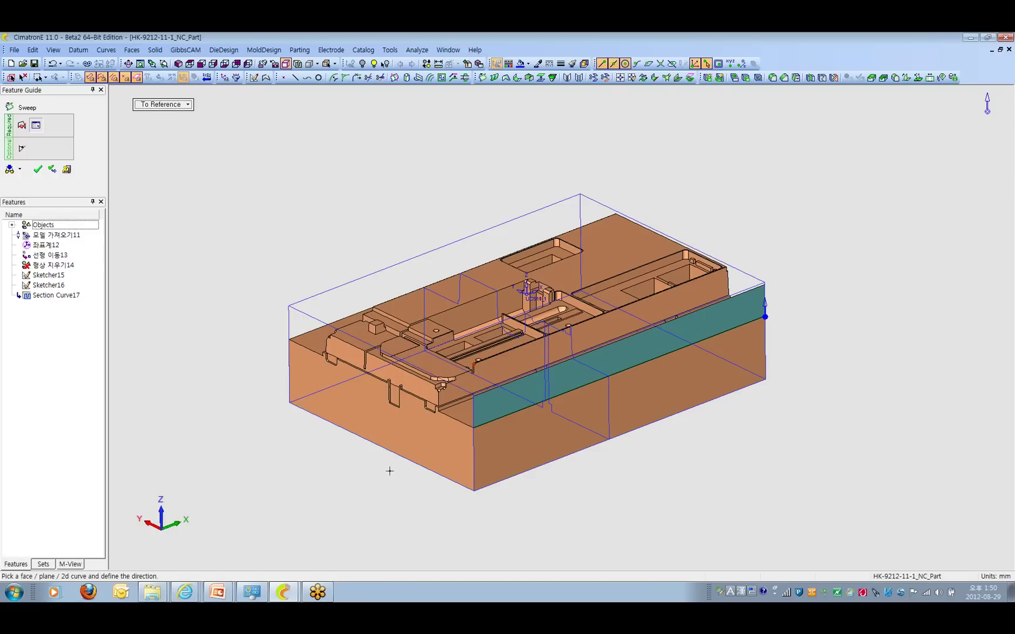
{"action": "left_click", "coordinate": [67, 170]}
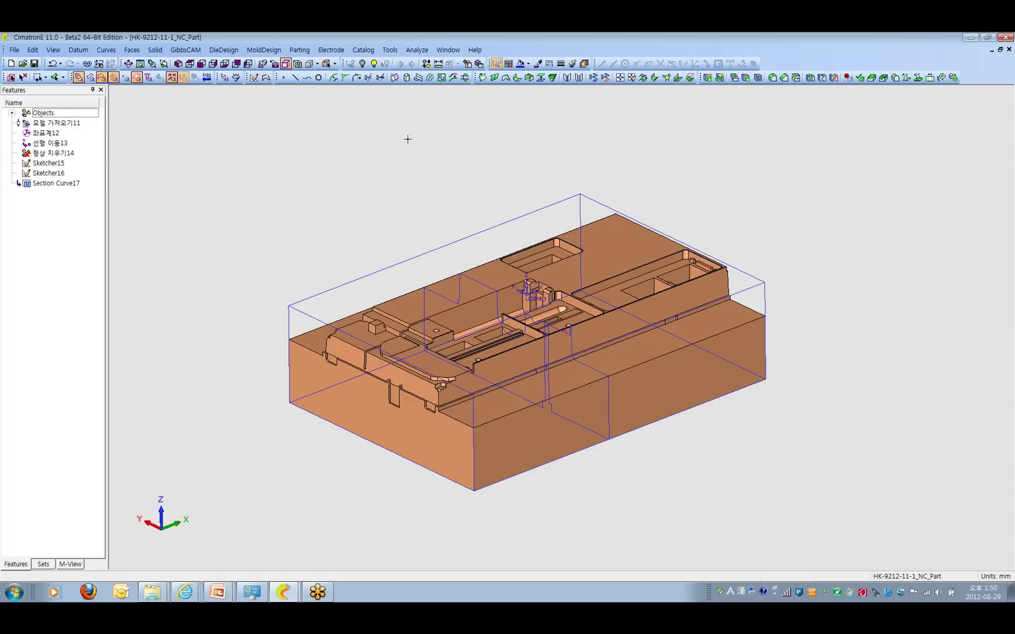
Try a new solid Extrude from the cylindrical face of the rounded groove in the pocket floor beside the engraved text
{"action": "left_click", "coordinate": [157, 52]}
{"action": "mouse_move", "coordinate": [170, 87]}
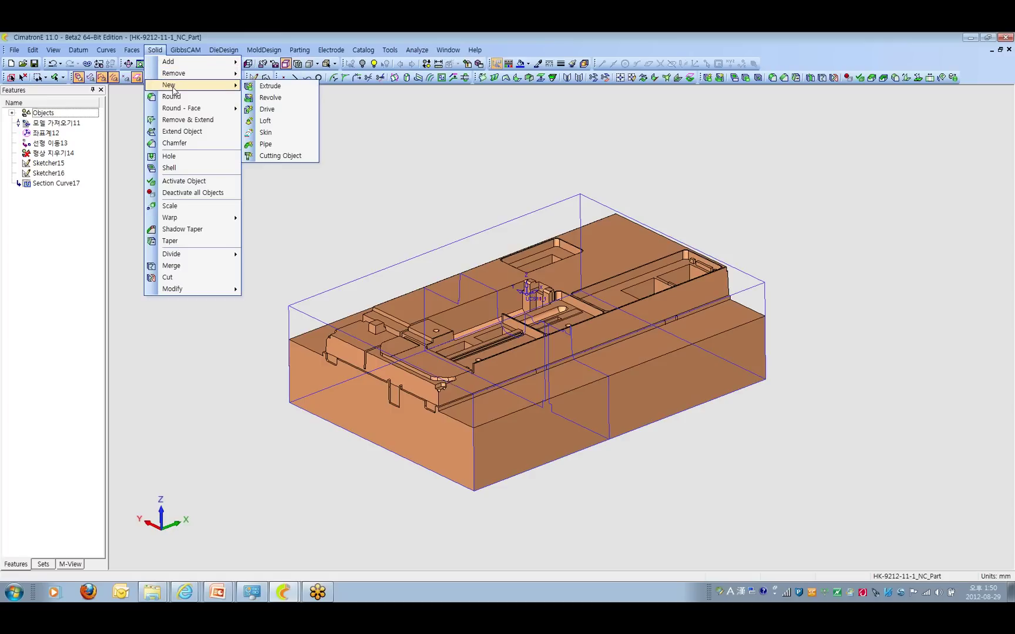
{"action": "left_click", "coordinate": [317, 249]}
{"action": "scroll", "coordinate": [696, 451], "scroll_direction": "up", "scroll_amount": 2}
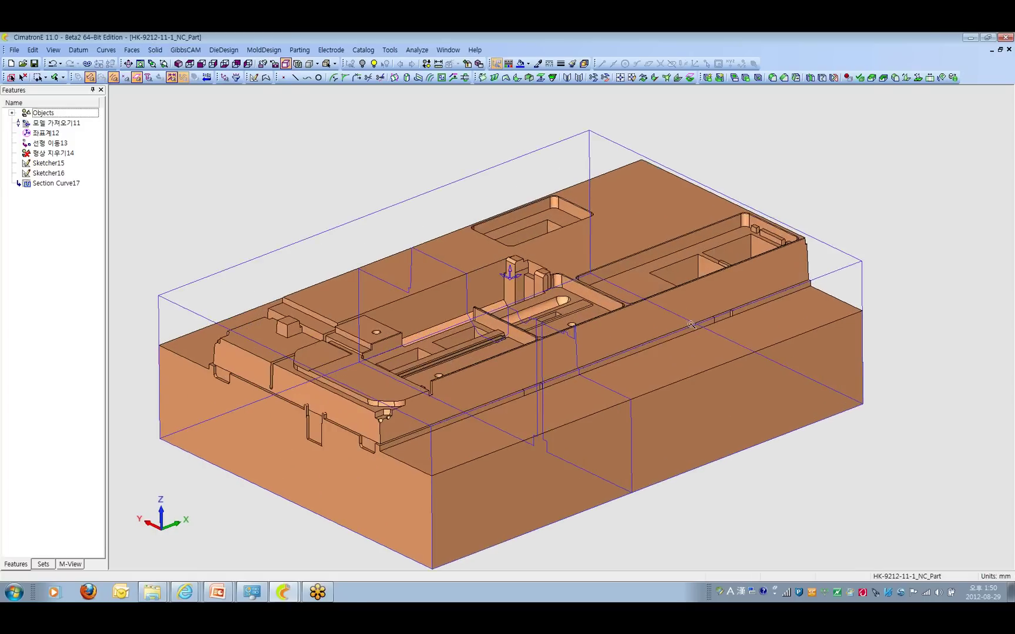
{"action": "scroll", "coordinate": [691, 324], "scroll_direction": "up", "scroll_amount": 6}
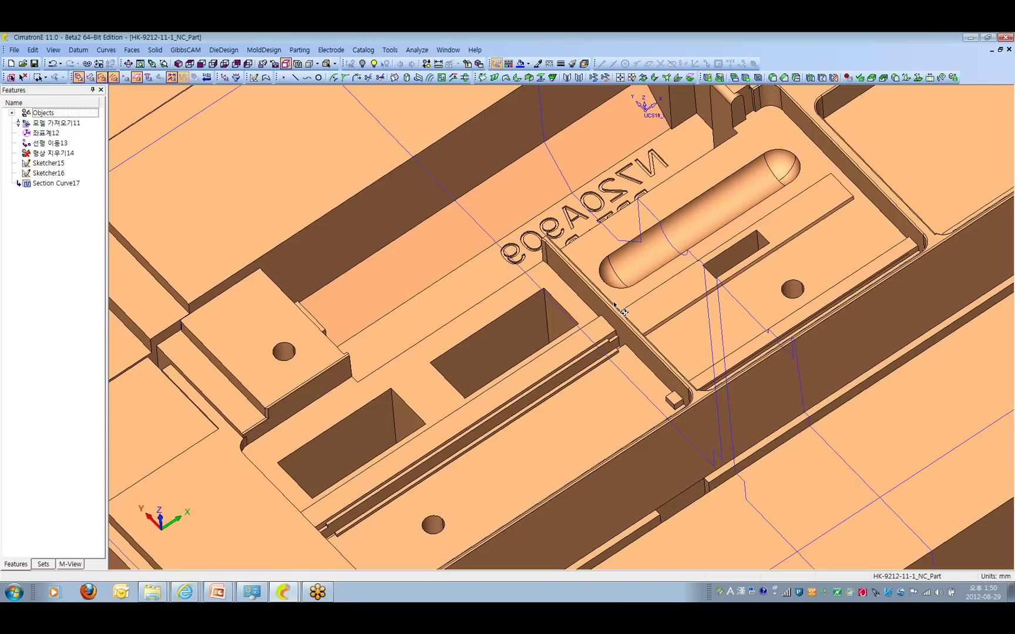
{"action": "scroll", "coordinate": [623, 311], "scroll_direction": "down", "scroll_amount": 2}
{"action": "scroll", "coordinate": [599, 261], "scroll_direction": "up", "scroll_amount": 3}
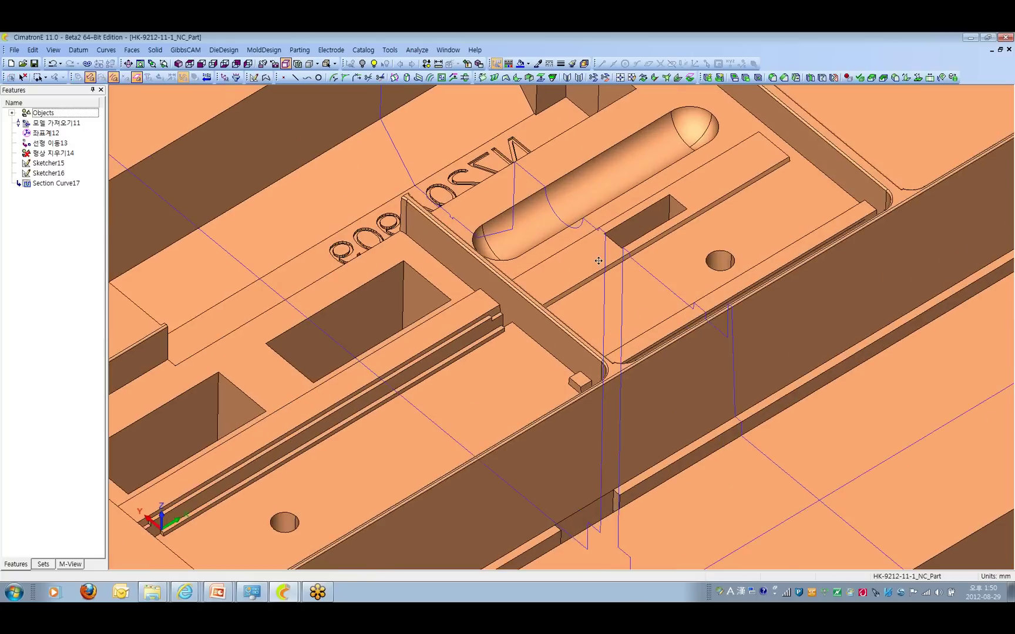
{"action": "middle_click_drag", "start_coordinate": [599, 261], "coordinate": [583, 319]}
{"action": "left_click", "coordinate": [156, 50]}
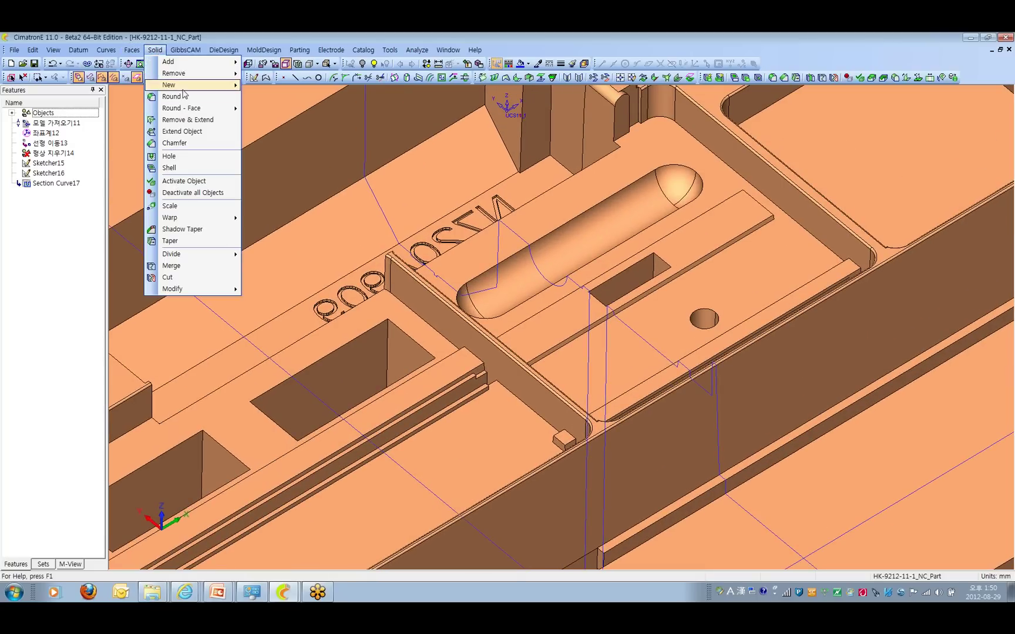
{"action": "mouse_move", "coordinate": [183, 88]}
{"action": "left_click", "coordinate": [267, 85]}
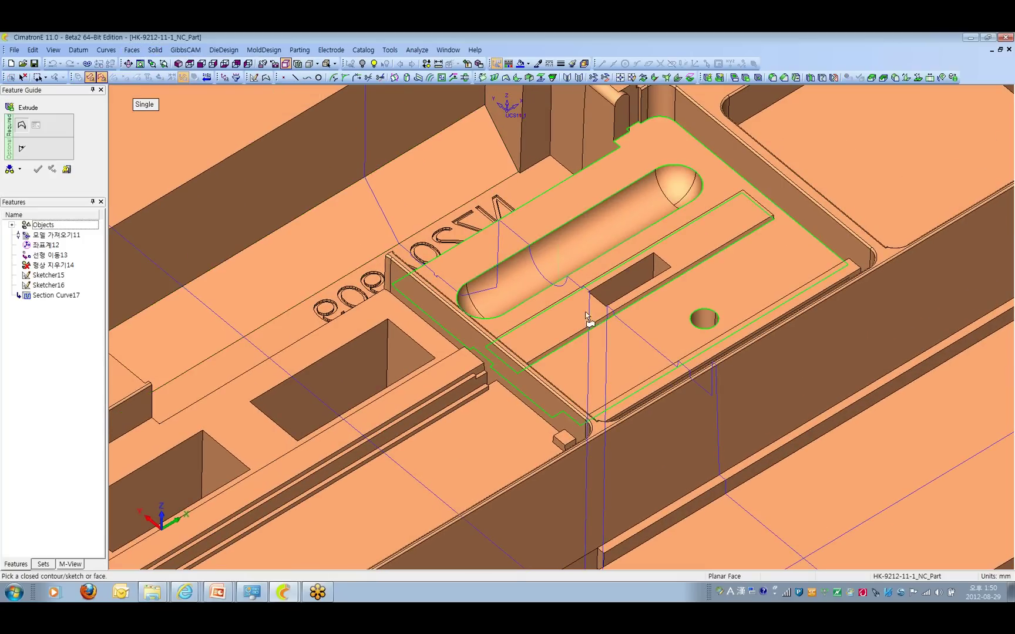
{"action": "scroll", "coordinate": [715, 360], "scroll_direction": "up", "scroll_amount": 1}
{"action": "scroll", "coordinate": [715, 360], "scroll_direction": "down", "scroll_amount": 2}
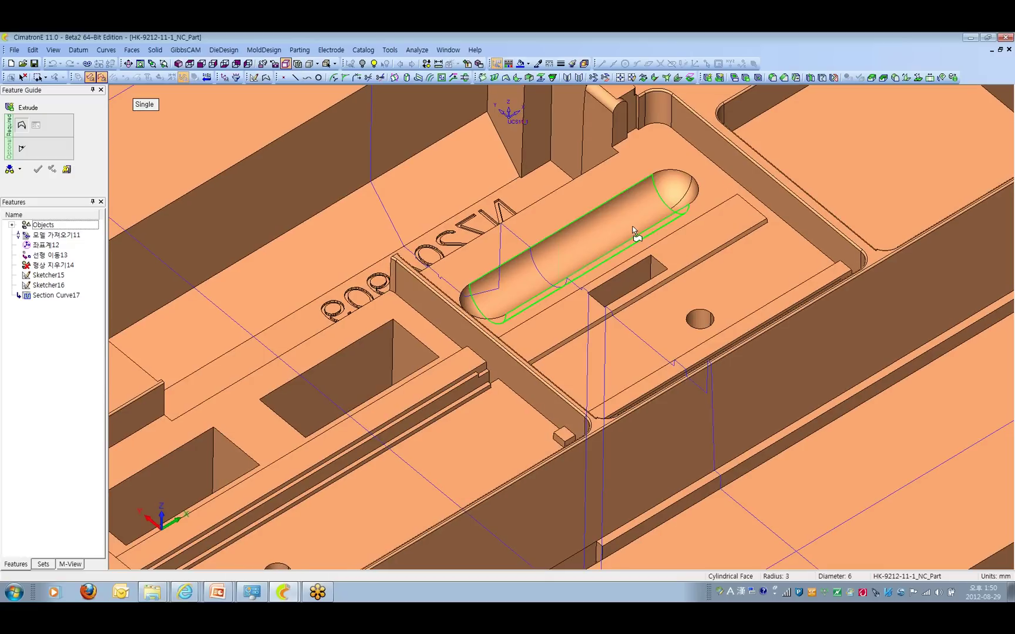
{"action": "left_click", "coordinate": [637, 234]}
{"action": "scroll", "coordinate": [663, 343], "scroll_direction": "up", "scroll_amount": 1}
{"action": "scroll", "coordinate": [663, 343], "scroll_direction": "down", "scroll_amount": 3}
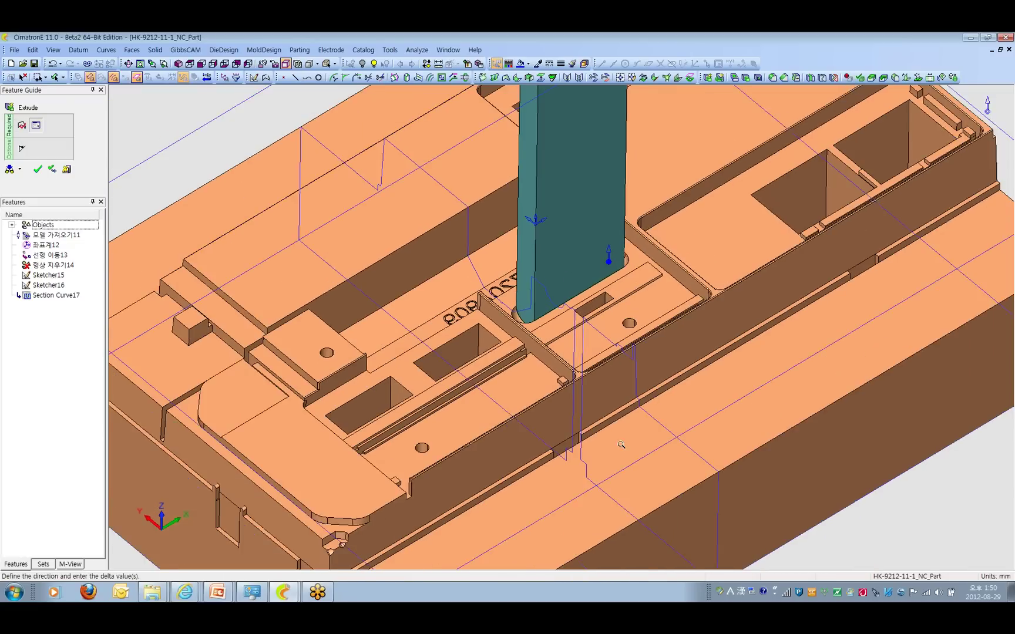
{"action": "scroll", "coordinate": [614, 310], "scroll_direction": "up", "scroll_amount": 2}
{"action": "scroll", "coordinate": [614, 310], "scroll_direction": "down", "scroll_amount": 5}
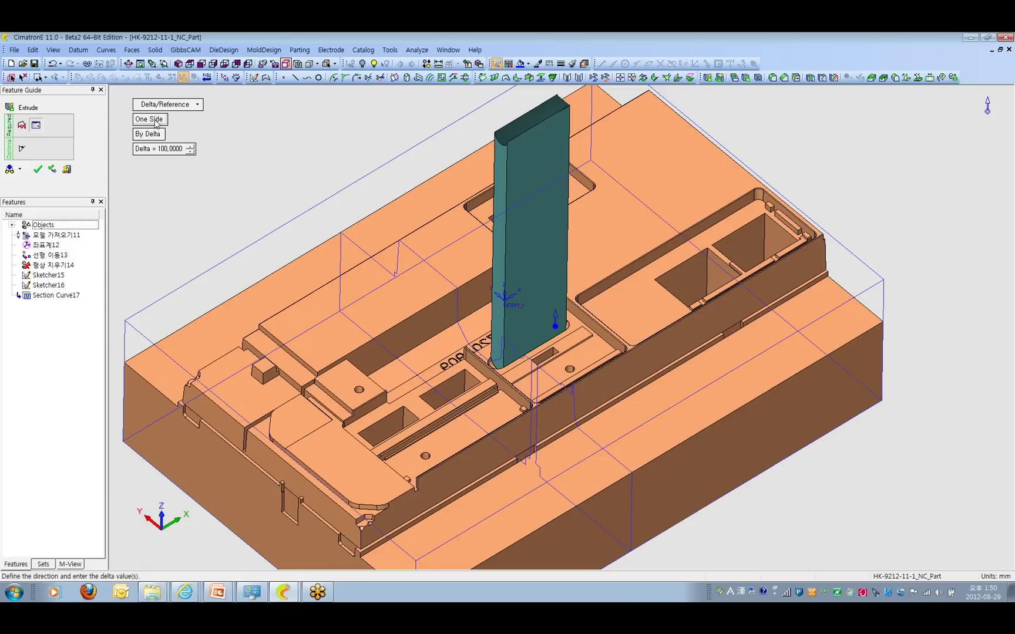
Limit the groove extrusion by reference, using the surrounding pocket floor face
{"action": "left_click", "coordinate": [158, 137]}
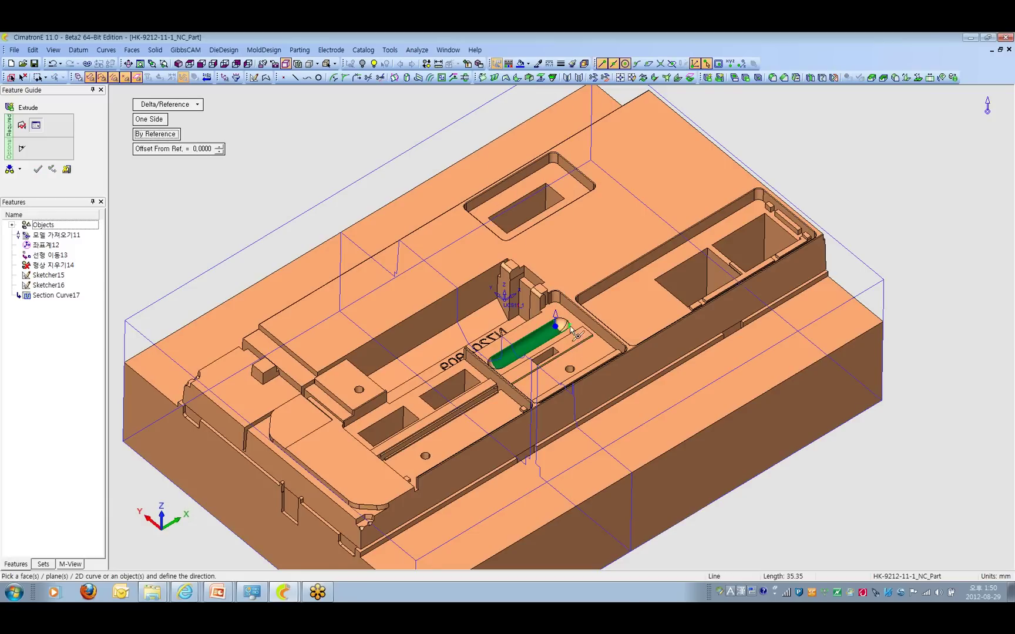
{"action": "left_click", "coordinate": [587, 338]}
{"action": "scroll", "coordinate": [623, 339], "scroll_direction": "up", "scroll_amount": 2}
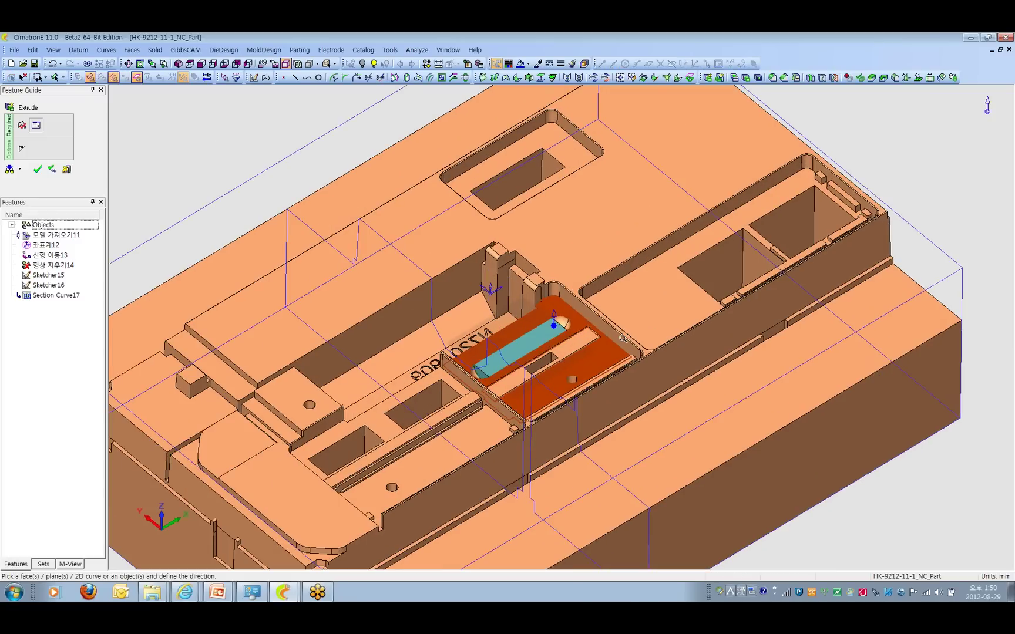
{"action": "scroll", "coordinate": [623, 339], "scroll_direction": "up", "scroll_amount": 3}
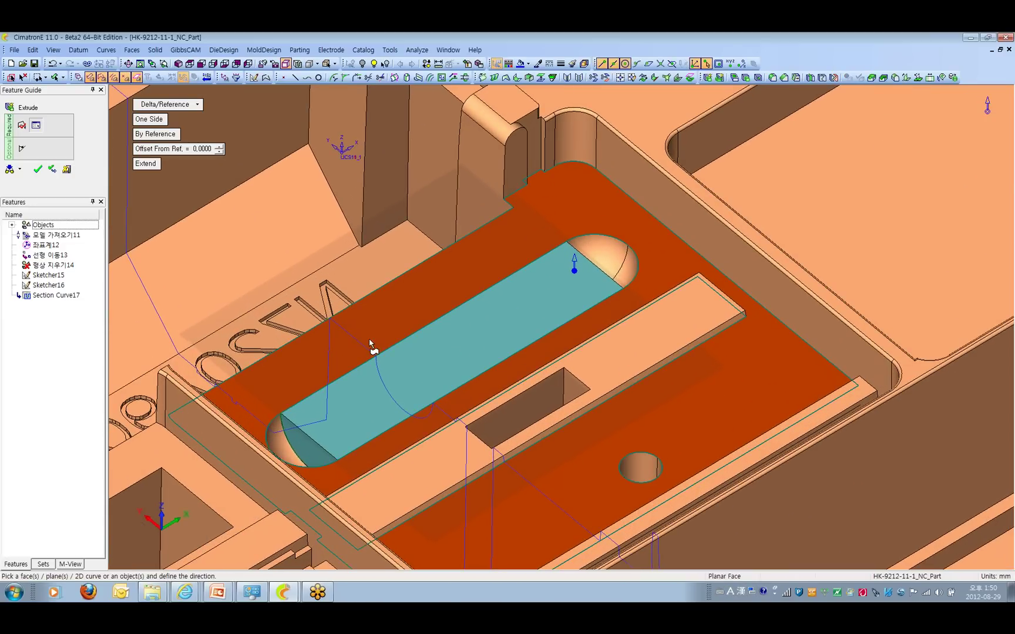
Add the groove's rounded end faces to the extrusion, examine the filled groove preview, and cancel the Extrude
{"action": "left_click", "coordinate": [22, 126]}
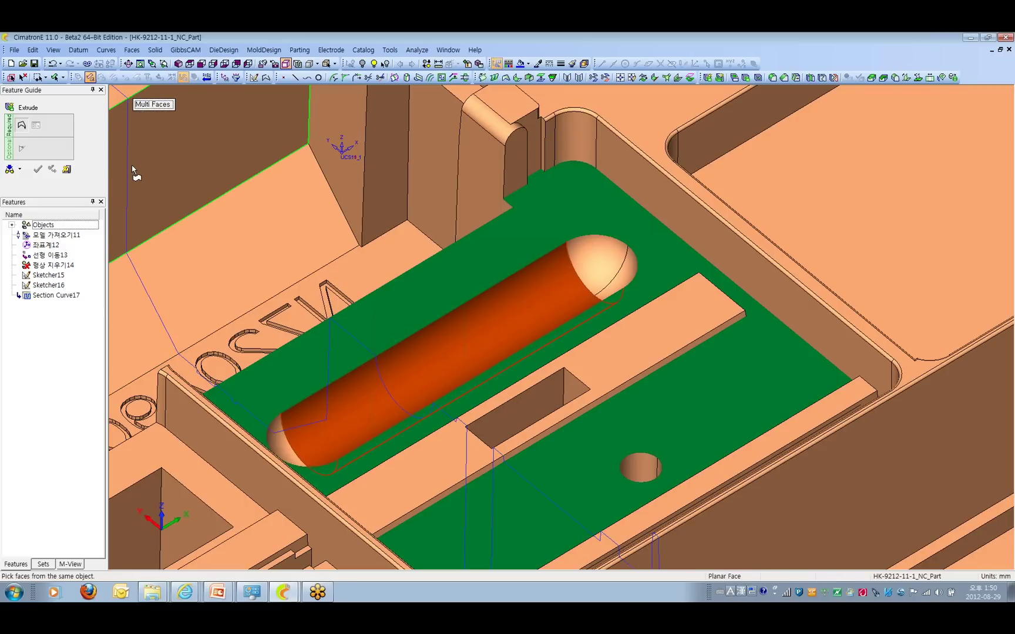
{"action": "left_click", "coordinate": [628, 273]}
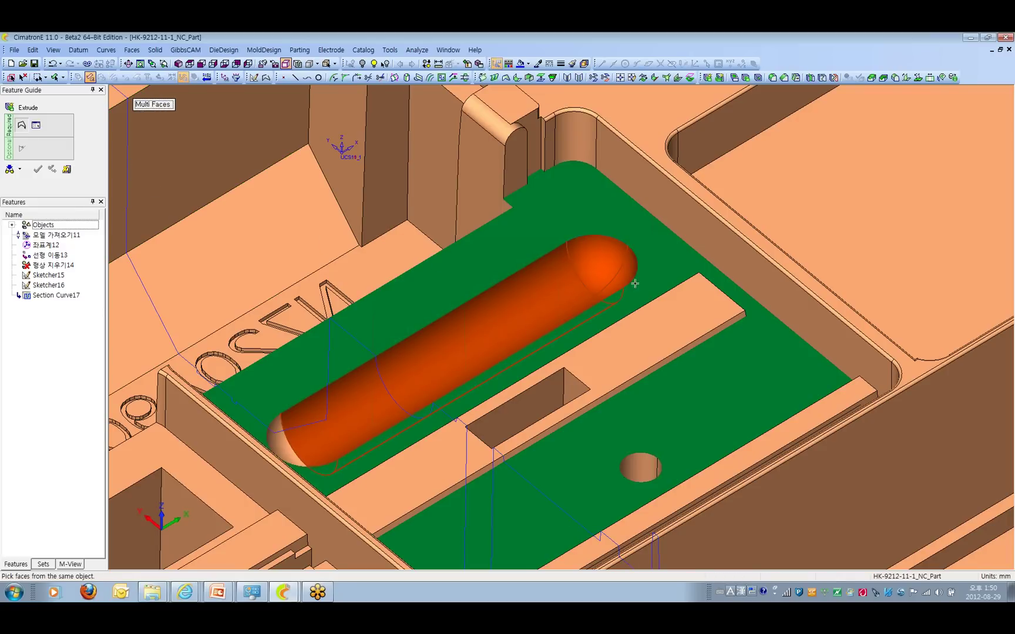
{"action": "middle_click", "coordinate": [639, 291]}
{"action": "middle_click_drag", "start_coordinate": [639, 291], "coordinate": [588, 329]}
{"action": "scroll", "coordinate": [632, 369], "scroll_direction": "up", "scroll_amount": 5}
{"action": "left_click", "coordinate": [579, 324]}
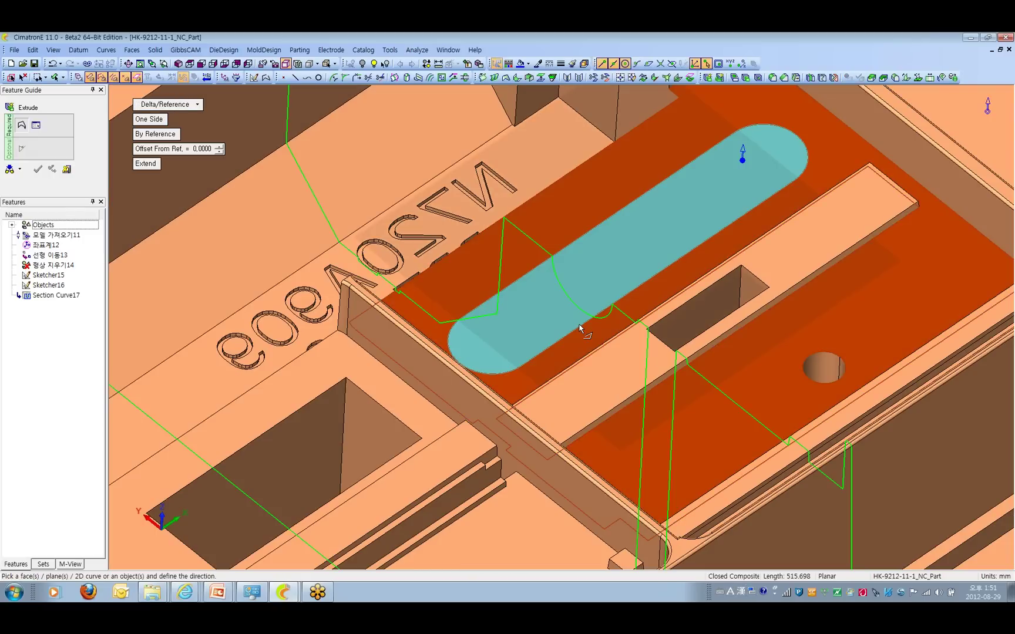
{"action": "scroll", "coordinate": [626, 295], "scroll_direction": "up", "scroll_amount": 3}
{"action": "middle_click_drag", "start_coordinate": [627, 295], "coordinate": [585, 330]}
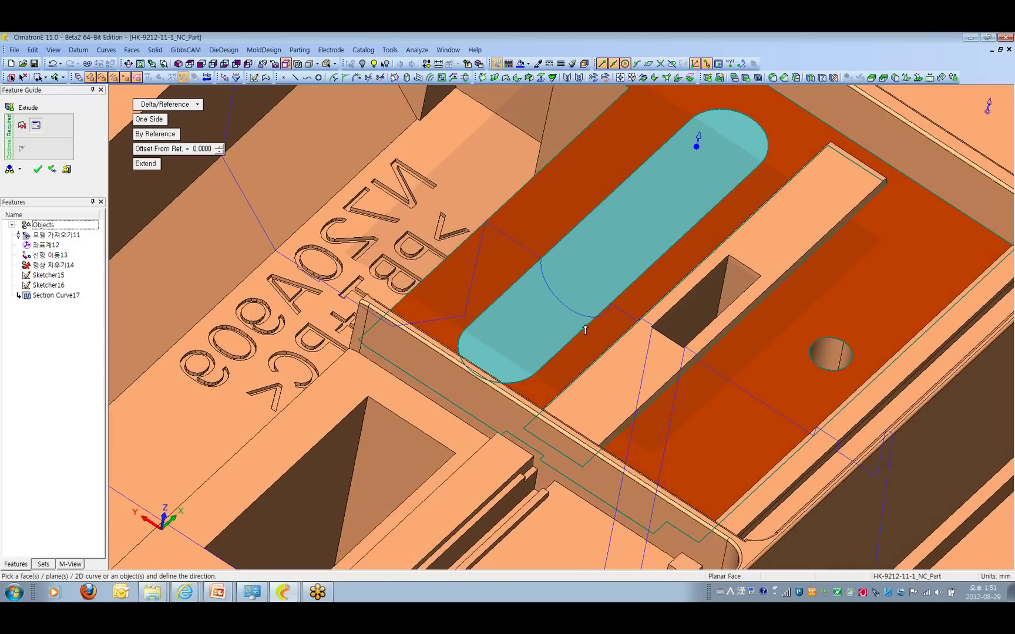
{"action": "left_click", "coordinate": [66, 170]}
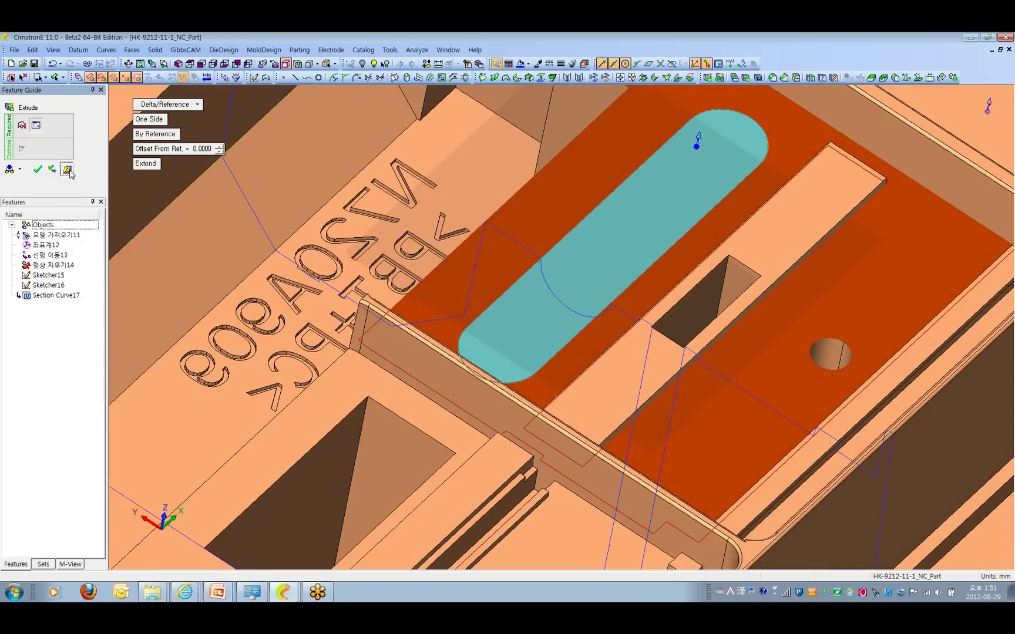
{"action": "left_click", "coordinate": [155, 50]}
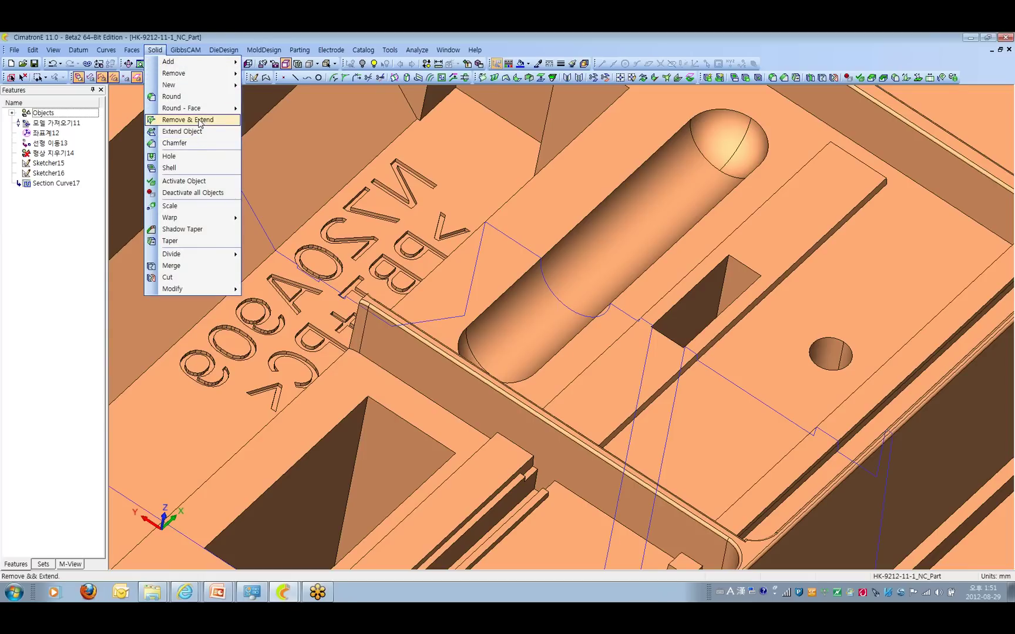
{"action": "mouse_move", "coordinate": [201, 89]}
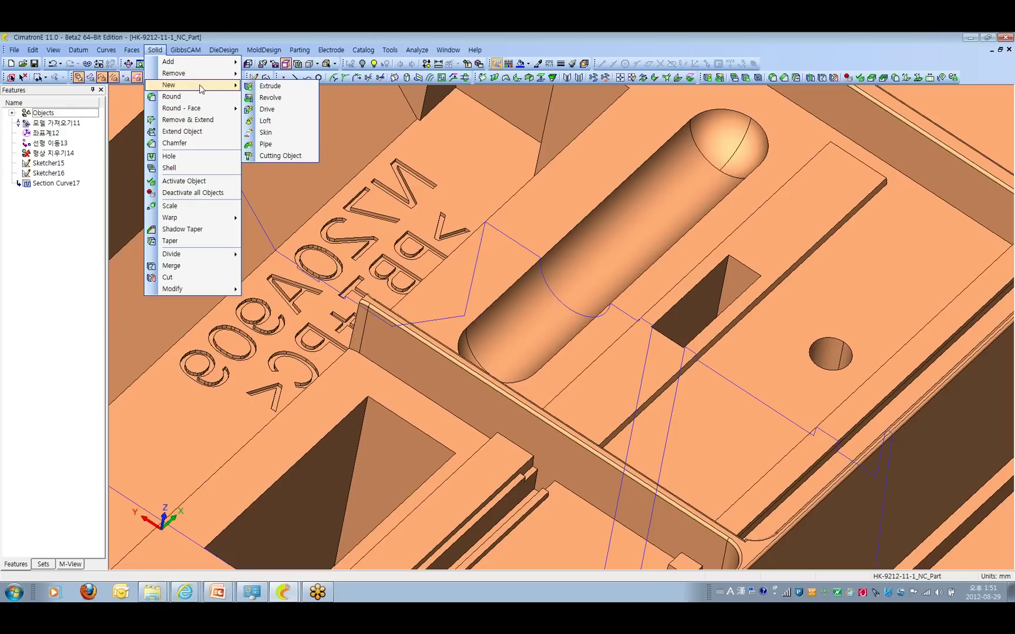
{"action": "left_click", "coordinate": [155, 50]}
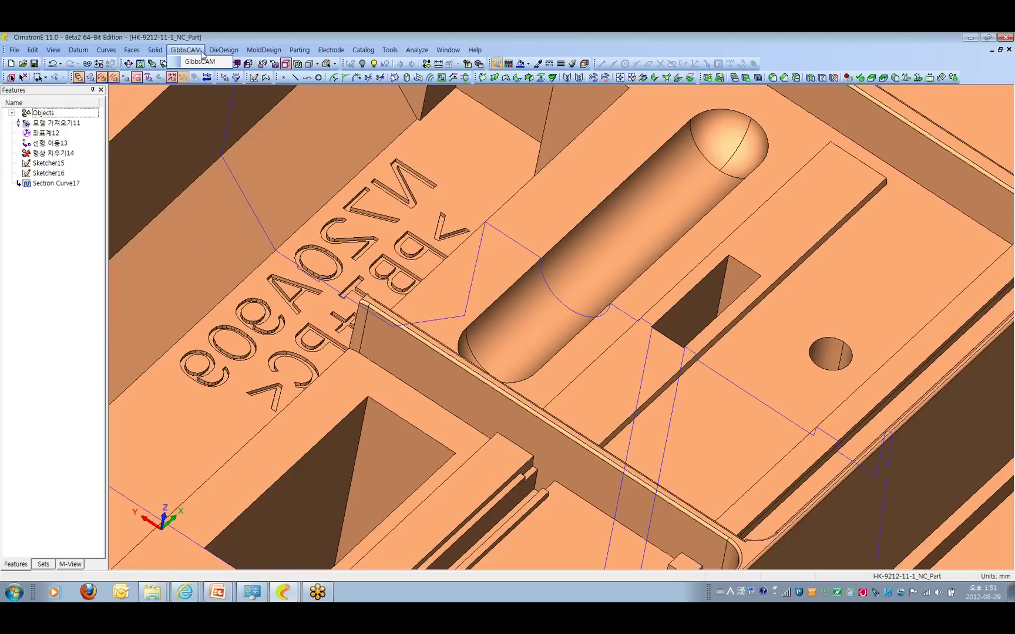
{"action": "left_click", "coordinate": [155, 50]}
{"action": "mouse_move", "coordinate": [171, 75]}
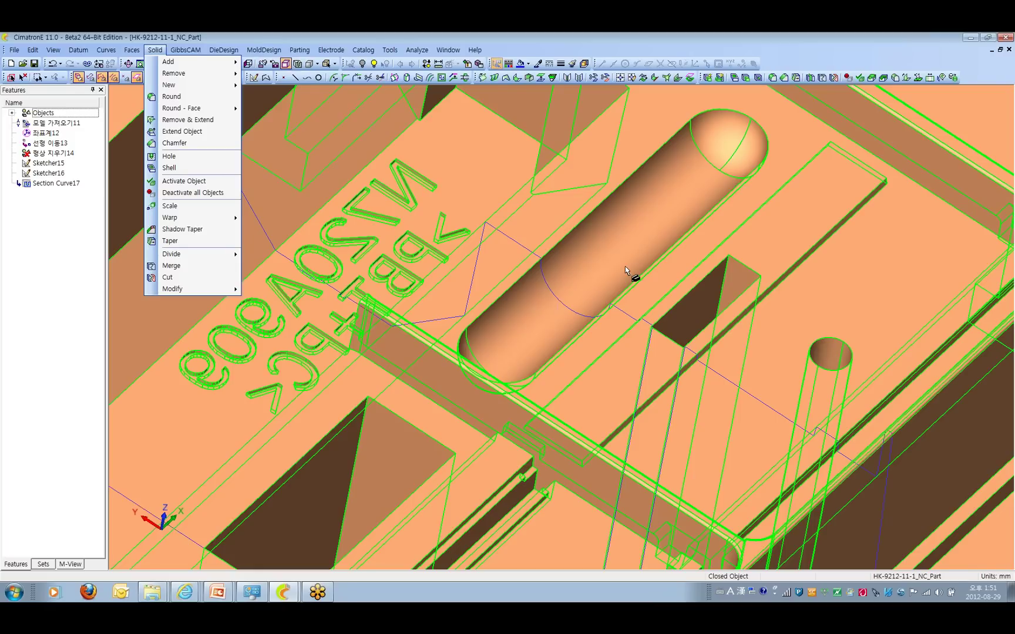
{"action": "left_click", "coordinate": [646, 272]}
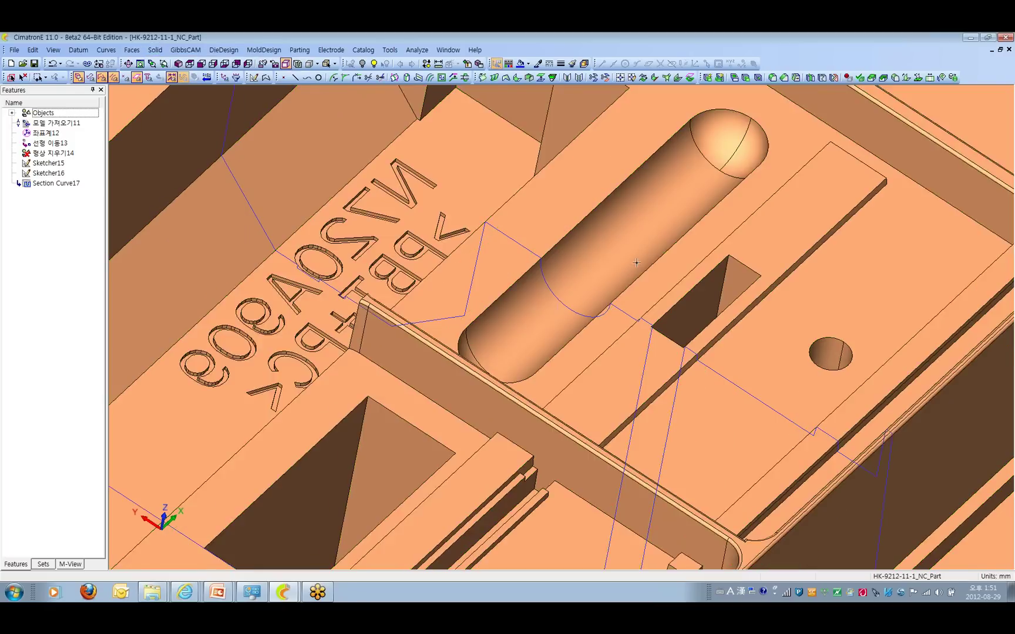
{"action": "left_click", "coordinate": [156, 51]}
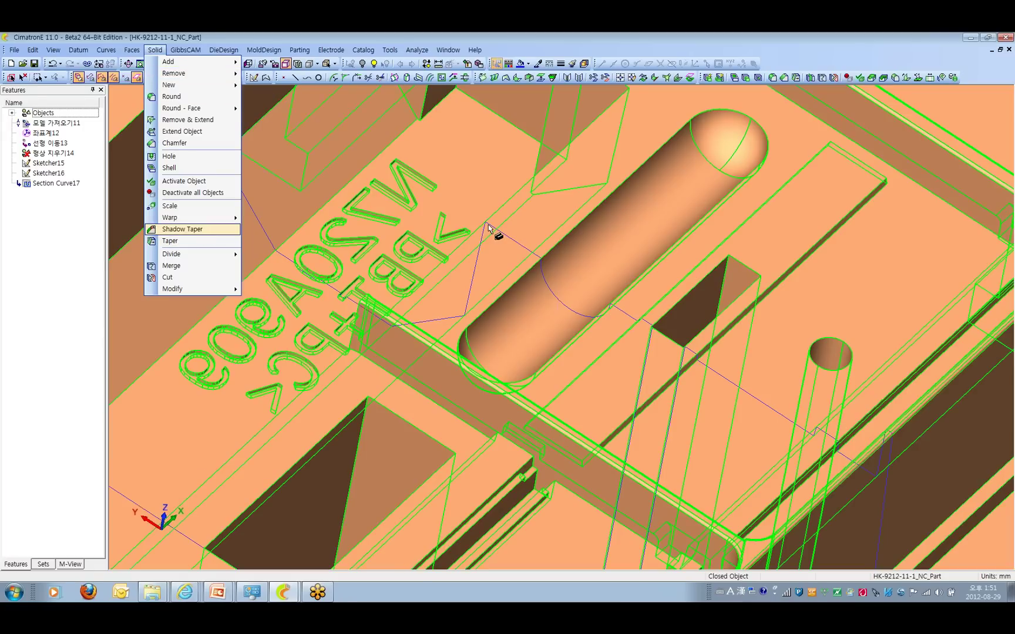
{"action": "left_click", "coordinate": [205, 235]}
{"action": "scroll", "coordinate": [511, 259], "scroll_direction": "down", "scroll_amount": 5}
{"action": "scroll", "coordinate": [511, 259], "scroll_direction": "down", "scroll_amount": 5}
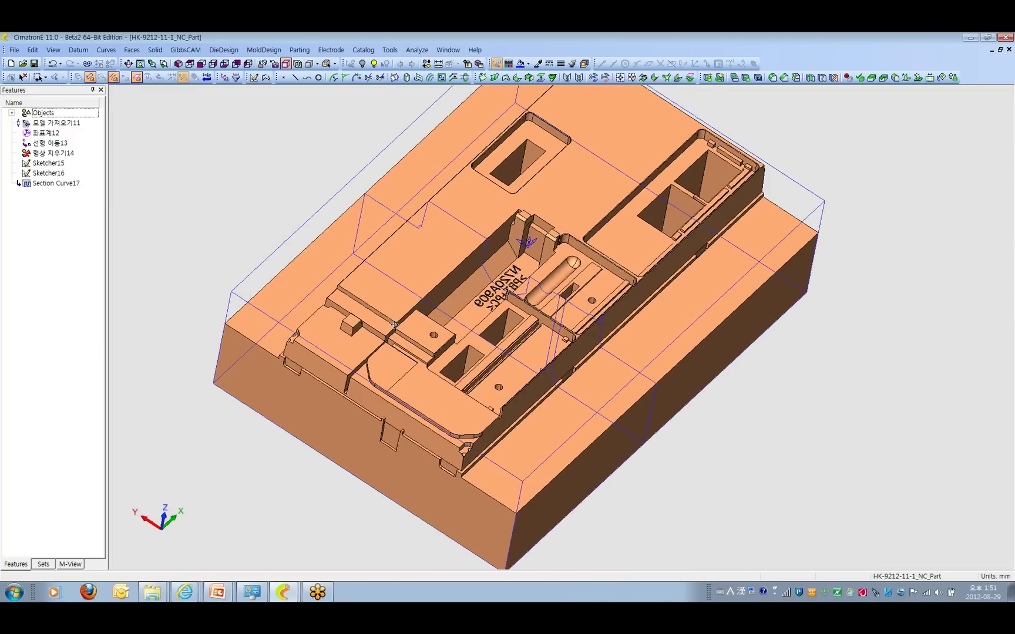
{"action": "scroll", "coordinate": [489, 270], "scroll_direction": "up", "scroll_amount": 3}
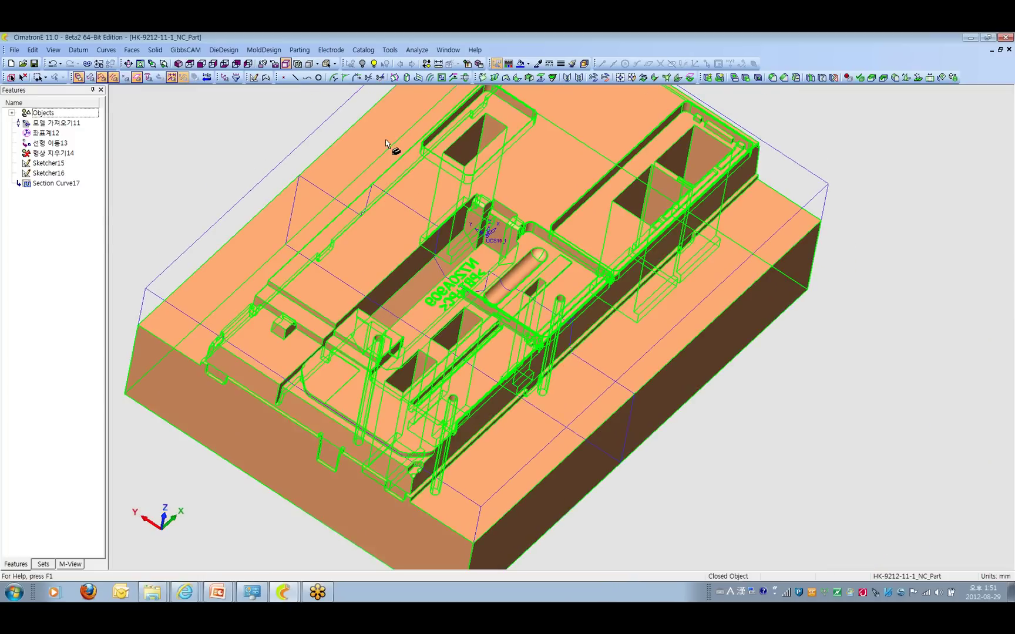
Create a new, empty part document
{"action": "left_click", "coordinate": [14, 50]}
{"action": "left_click", "coordinate": [24, 62]}
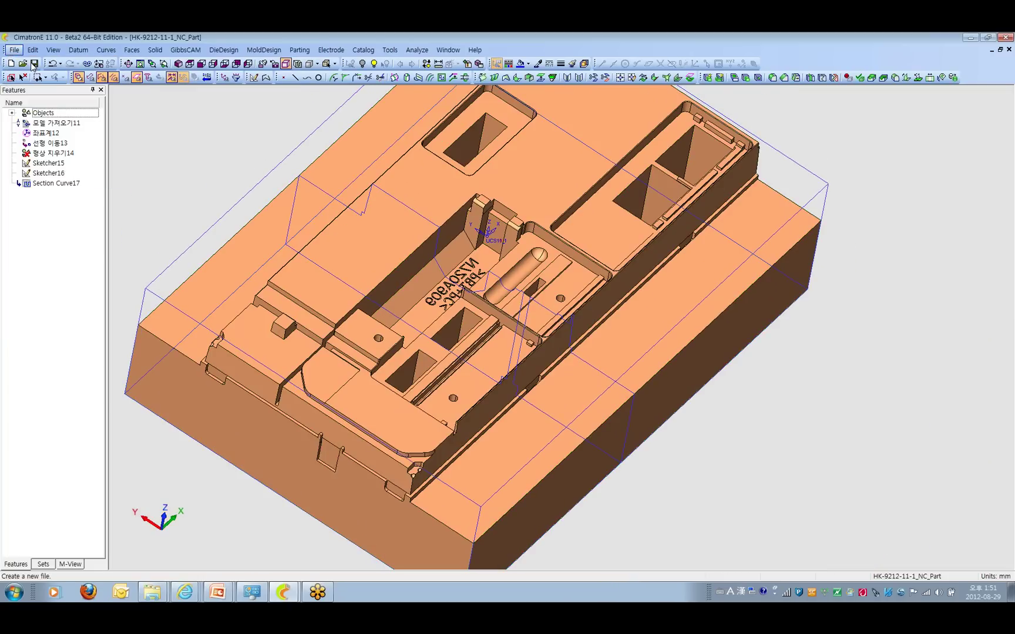
{"action": "double_click", "coordinate": [439, 260]}
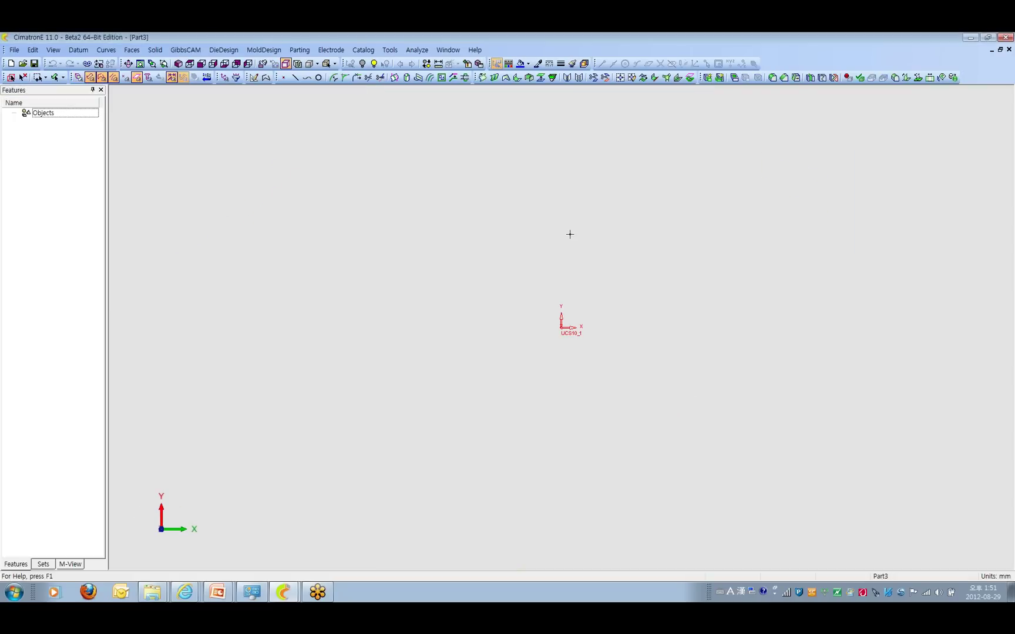
Sketch a rectangle on the XY plane, on the negative X side of the UCS, and finish the sketch
{"action": "left_click", "coordinate": [254, 77]}
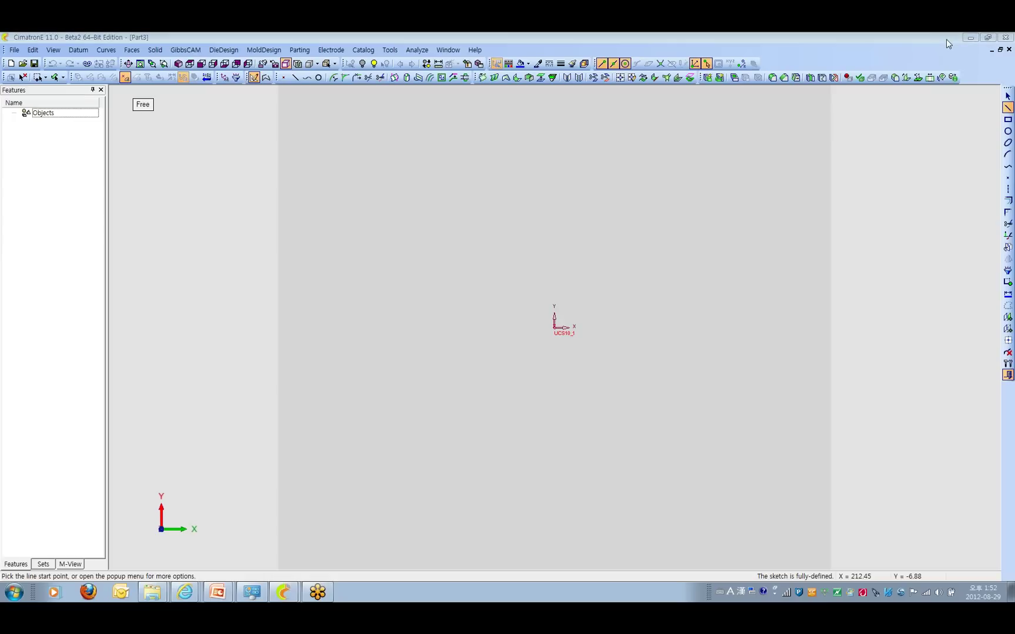
{"action": "left_click", "coordinate": [1008, 120]}
{"action": "left_click", "coordinate": [322, 233]}
{"action": "left_click", "coordinate": [509, 423]}
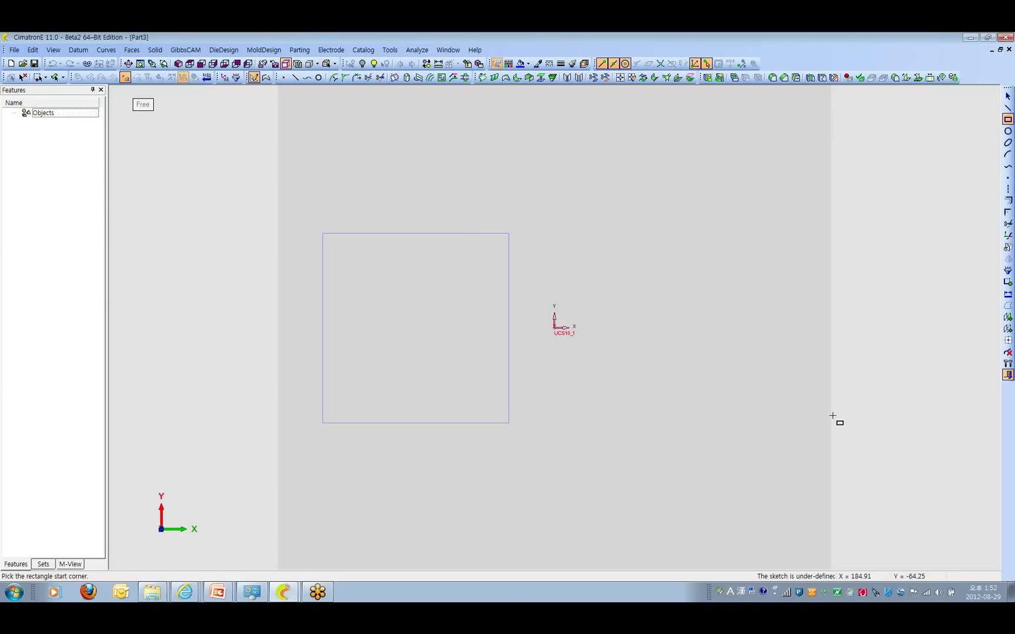
{"action": "left_click", "coordinate": [1008, 375]}
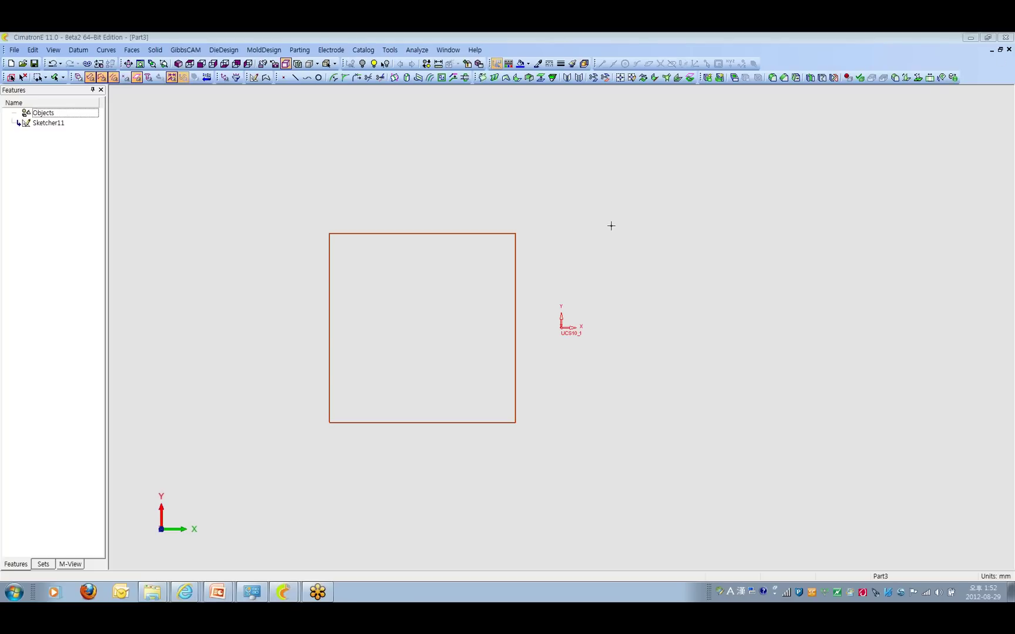
Extrude the sketched rectangle as a new solid by a delta of 100 mm
{"action": "middle_click_drag", "start_coordinate": [607, 394], "coordinate": [608, 340]}
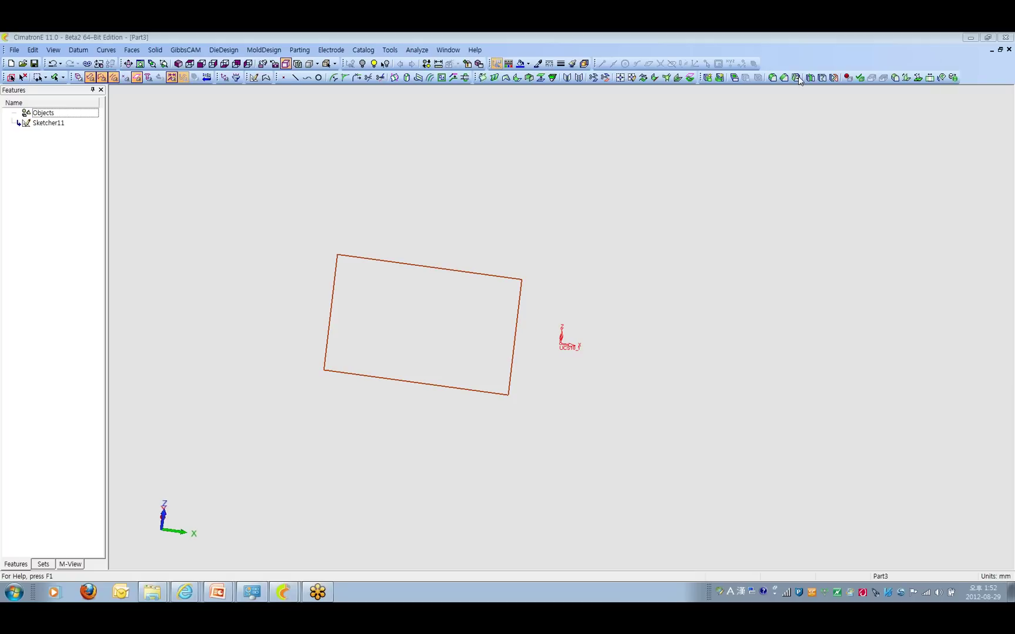
{"action": "left_click", "coordinate": [155, 50]}
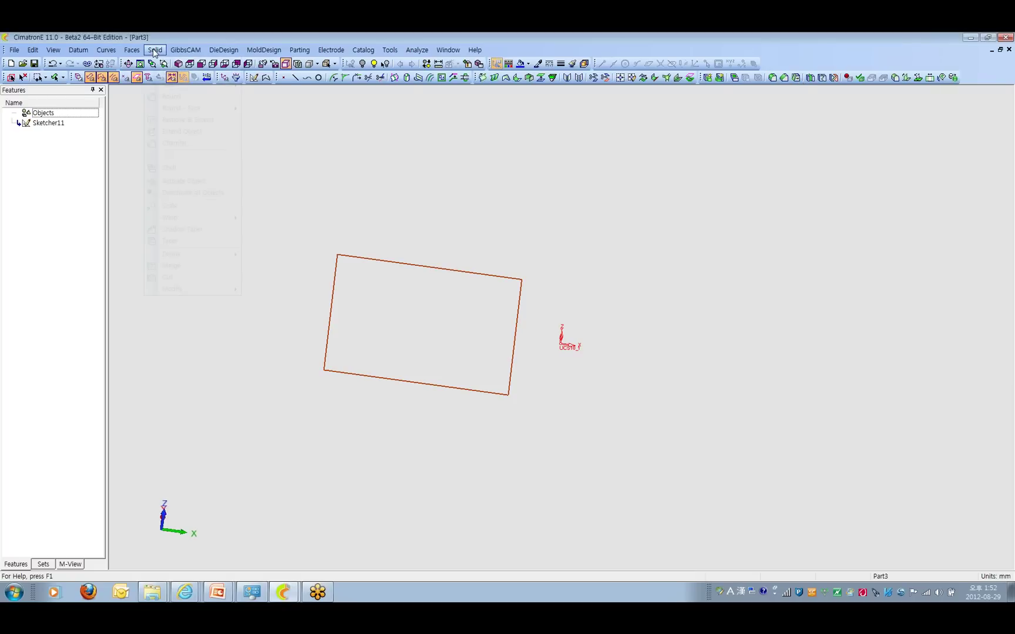
{"action": "mouse_move", "coordinate": [176, 85]}
{"action": "left_click", "coordinate": [287, 88]}
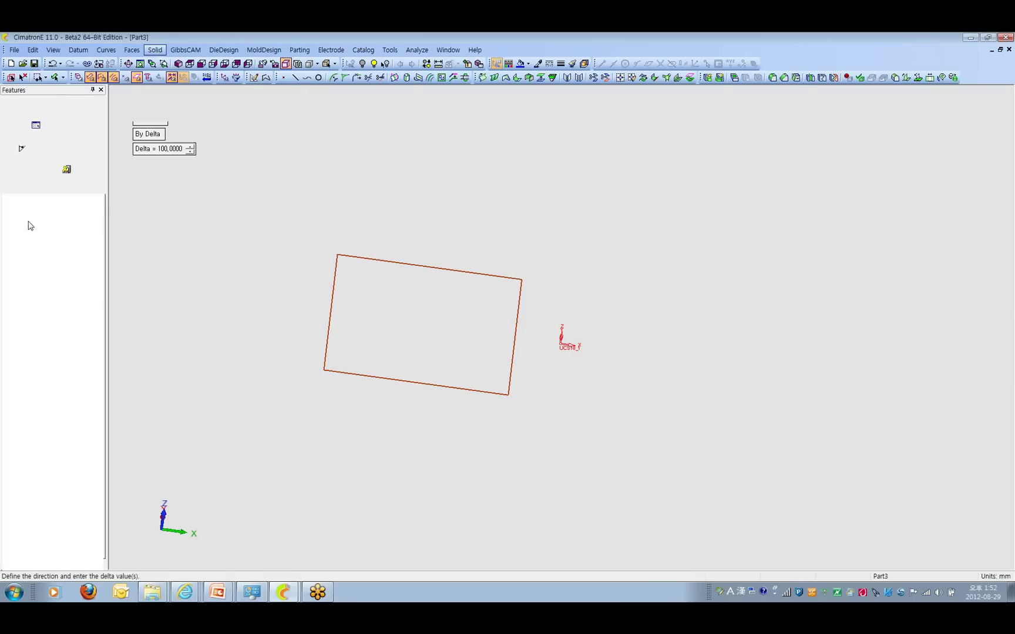
{"action": "left_click", "coordinate": [39, 171]}
Start a Round on the block and select its four top edges and four vertical edges
{"action": "left_click_drag", "start_coordinate": [468, 242], "coordinate": [423, 254], "text": "ctrl"}
{"action": "left_click", "coordinate": [156, 50]}
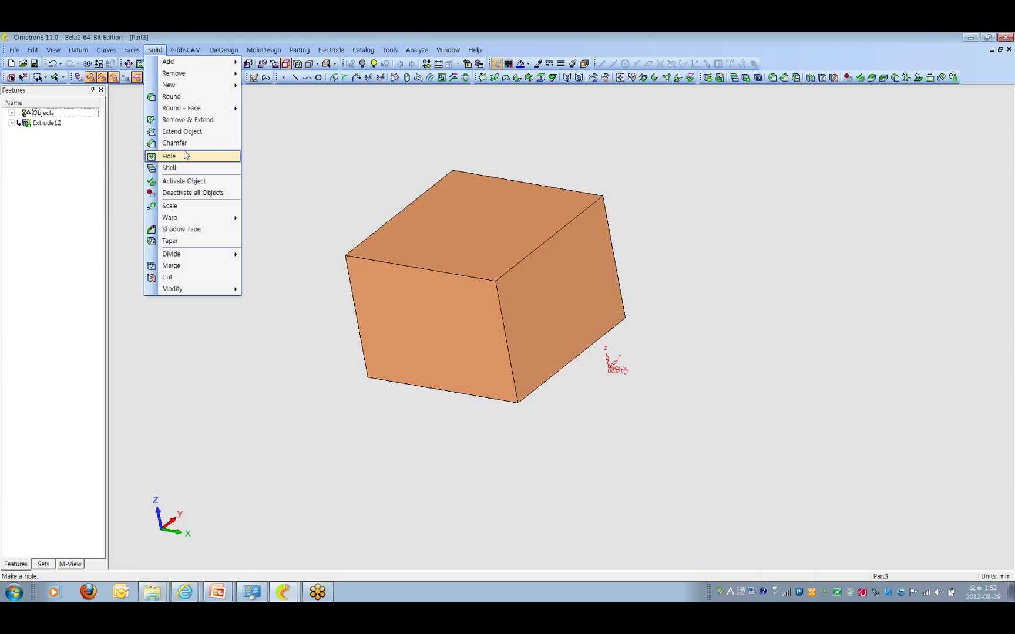
{"action": "key", "text": "Escape"}
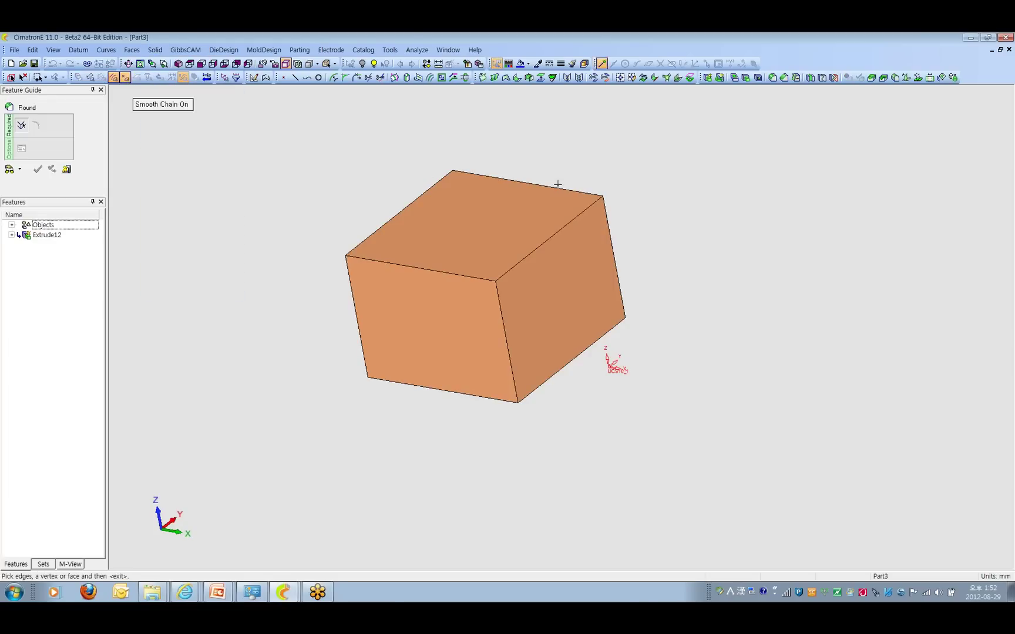
{"action": "left_click_drag", "start_coordinate": [558, 185], "coordinate": [365, 188], "text": "ctrl"}
{"action": "left_click_drag", "start_coordinate": [303, 190], "coordinate": [629, 326]}
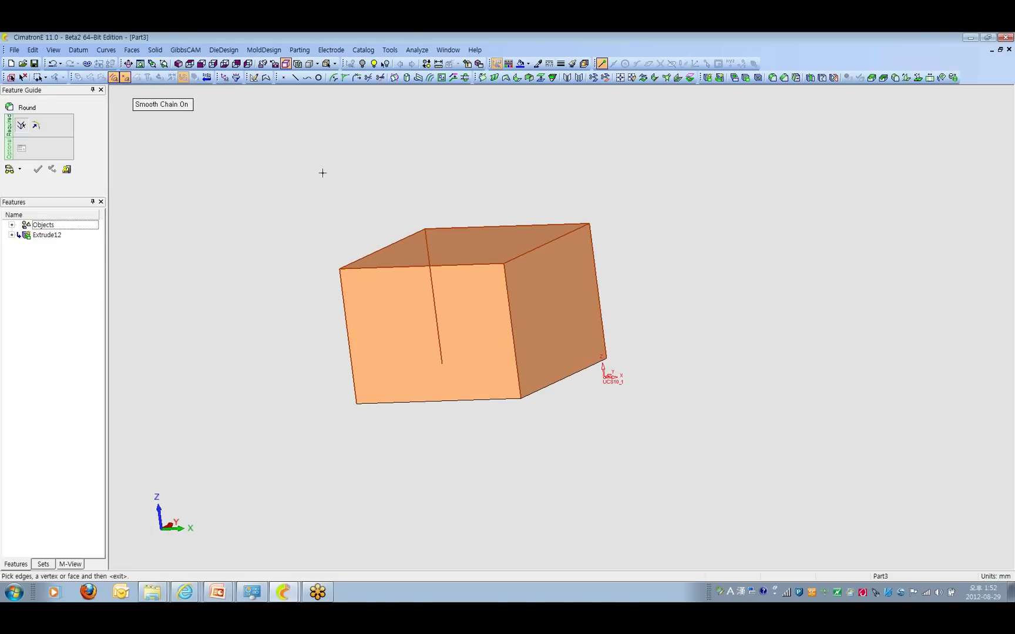
{"action": "middle_click", "coordinate": [346, 170]}
{"action": "left_click_drag", "start_coordinate": [346, 170], "coordinate": [333, 287], "text": "ctrl"}
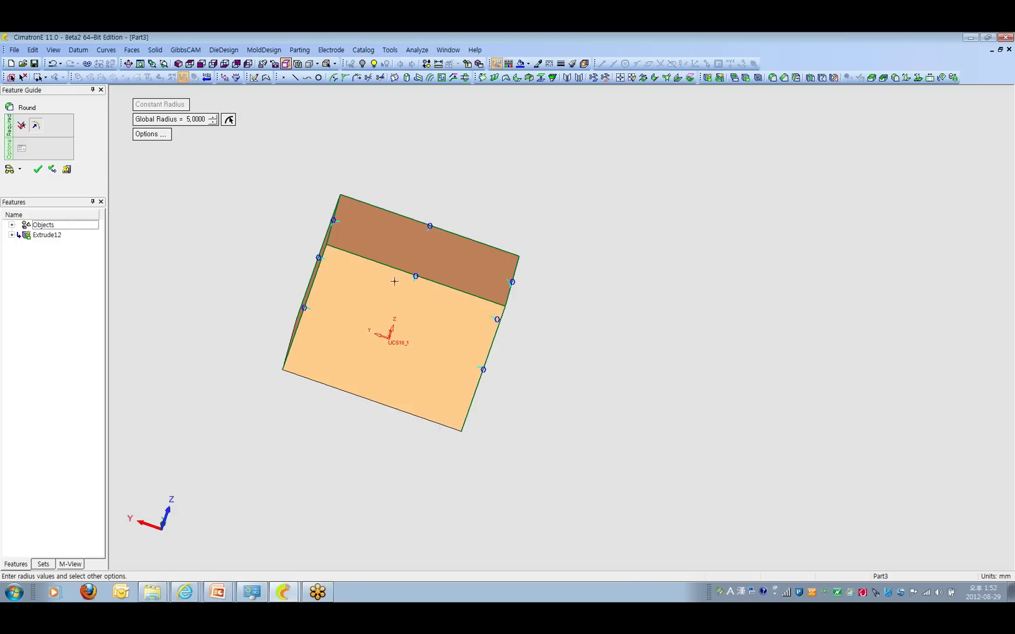
Reduce the Round selection to the four top edges and a single vertical edge
{"action": "left_click_drag", "start_coordinate": [394, 282], "coordinate": [329, 265], "text": "ctrl"}
{"action": "left_click", "coordinate": [21, 125]}
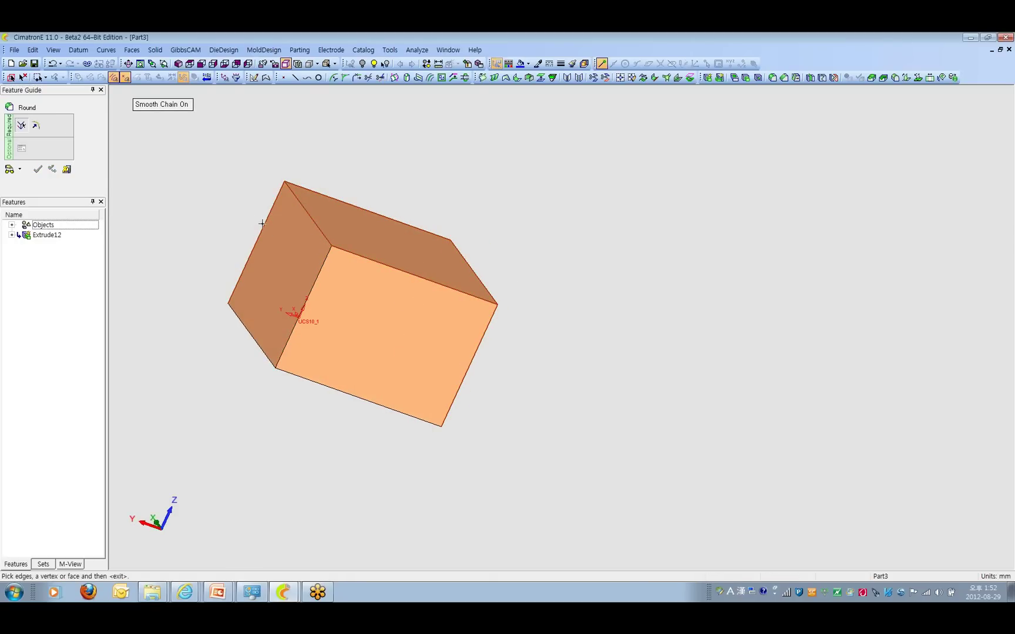
{"action": "left_click", "coordinate": [475, 346]}
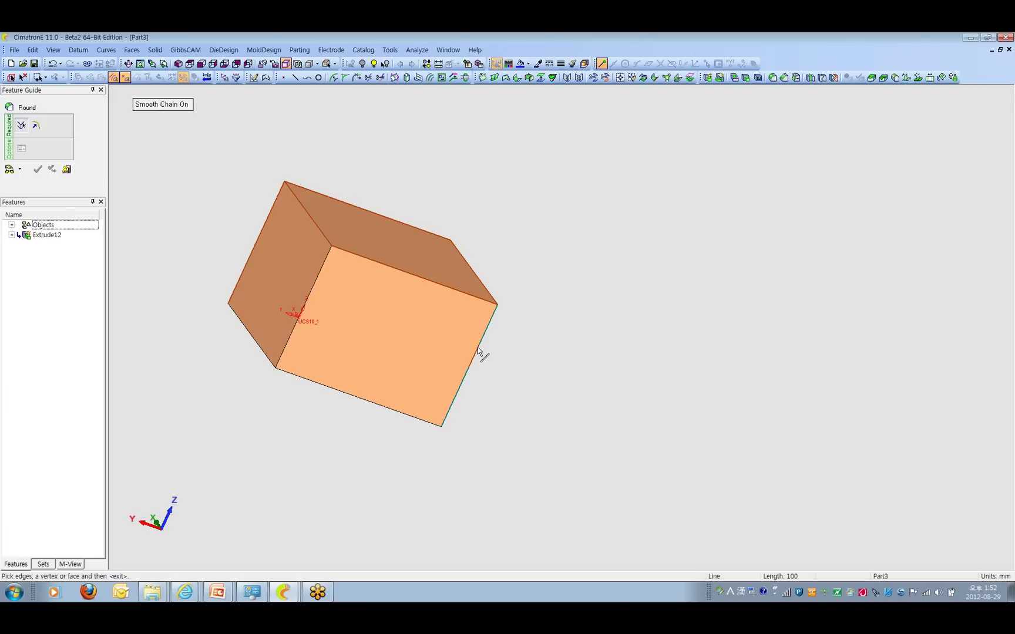
{"action": "middle_click", "coordinate": [546, 355]}
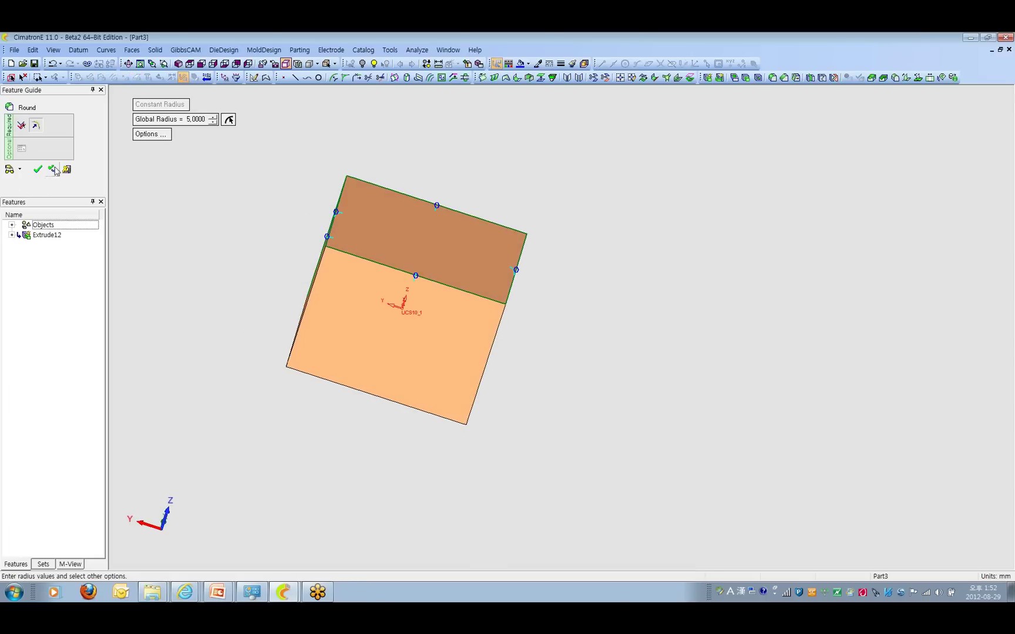
Set the global radius to 30 mm and apply the Round to the selected edges
{"action": "left_click", "coordinate": [197, 121]}
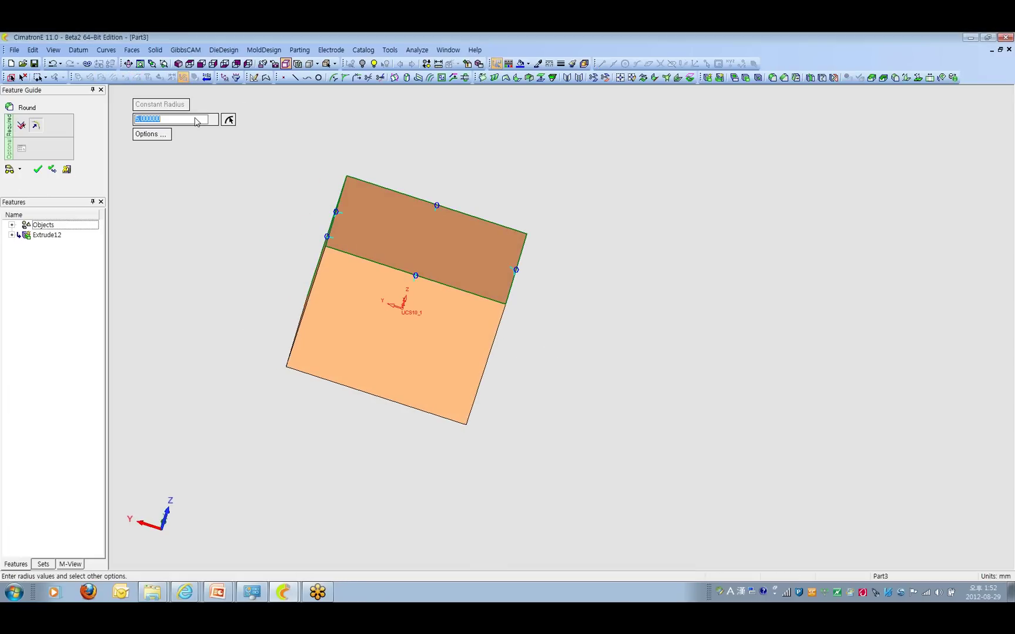
{"action": "type", "text": "30"}
{"action": "key", "text": "Return"}
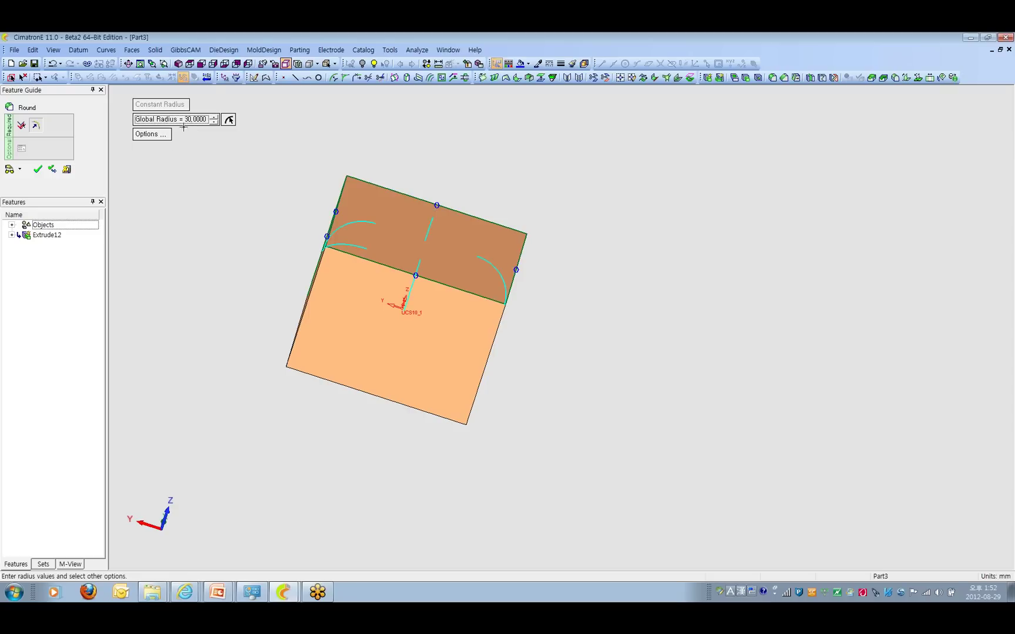
{"action": "left_click", "coordinate": [38, 170]}
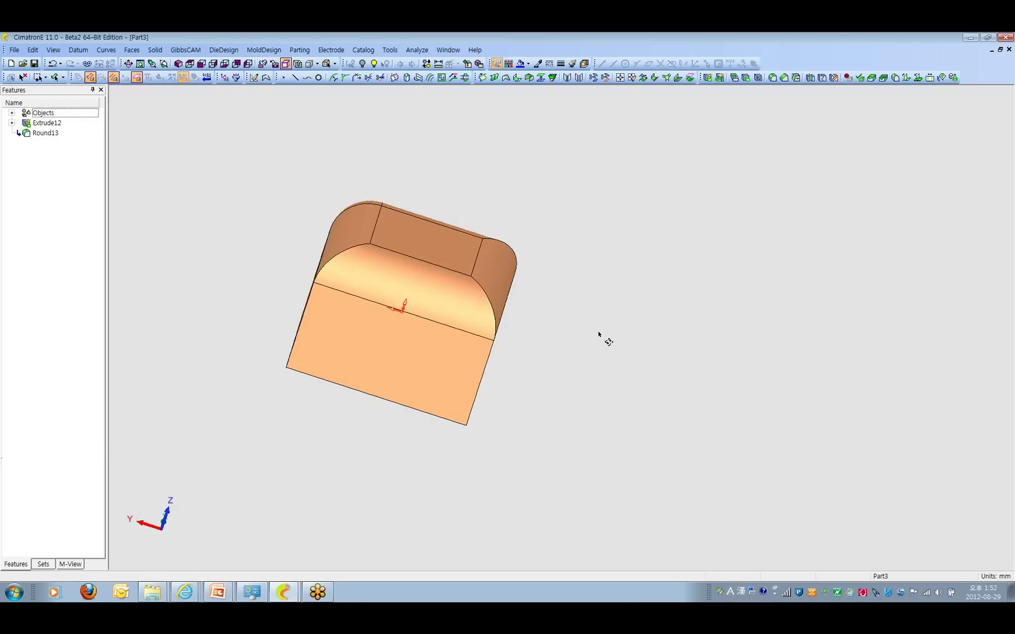
{"action": "middle_click_drag", "start_coordinate": [601, 336], "coordinate": [558, 320]}
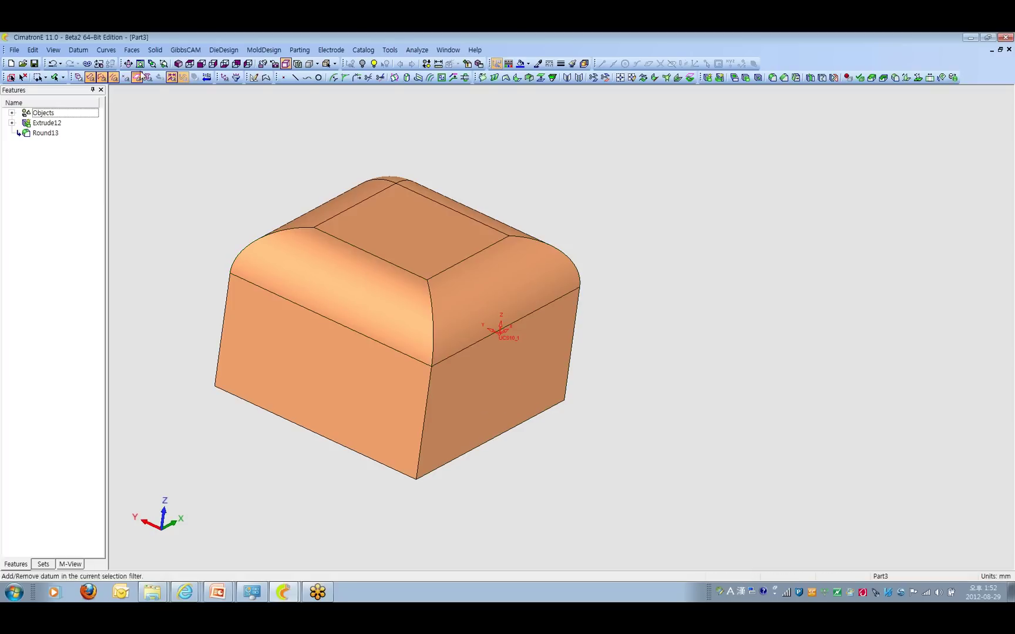
Try a Shadow Taper on the block's rounded faces, with the taper direction along Z and a draft angle of 4 degrees
{"action": "left_click", "coordinate": [132, 50]}
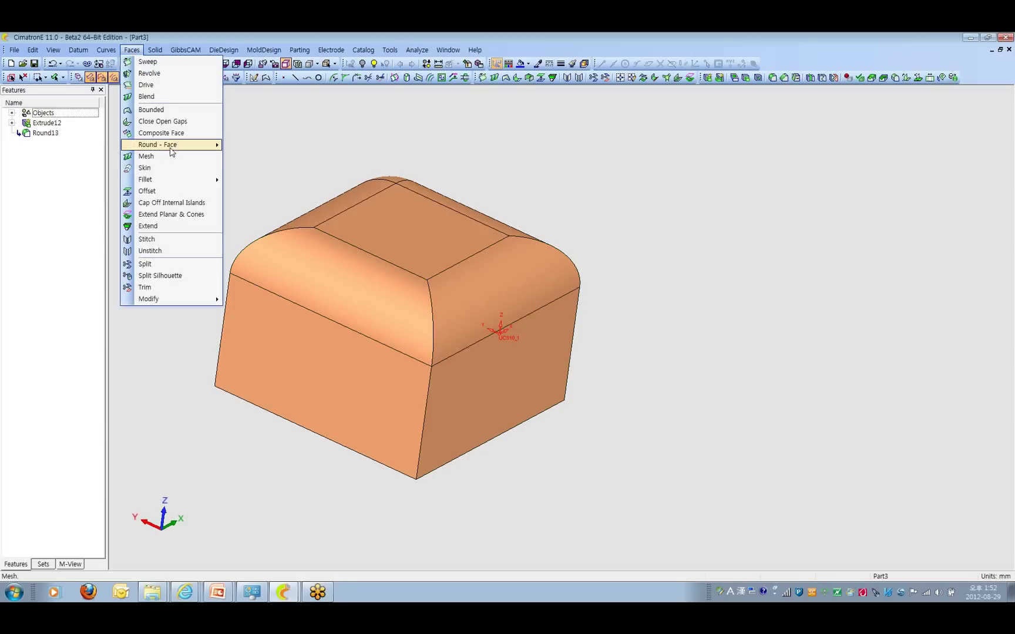
{"action": "mouse_move", "coordinate": [152, 45]}
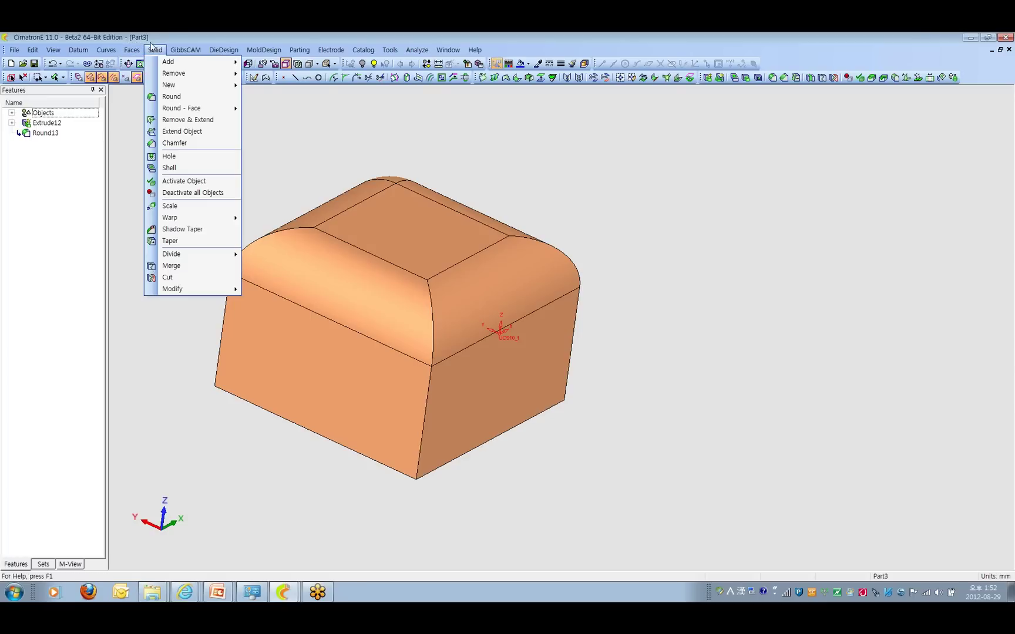
{"action": "left_click", "coordinate": [191, 230]}
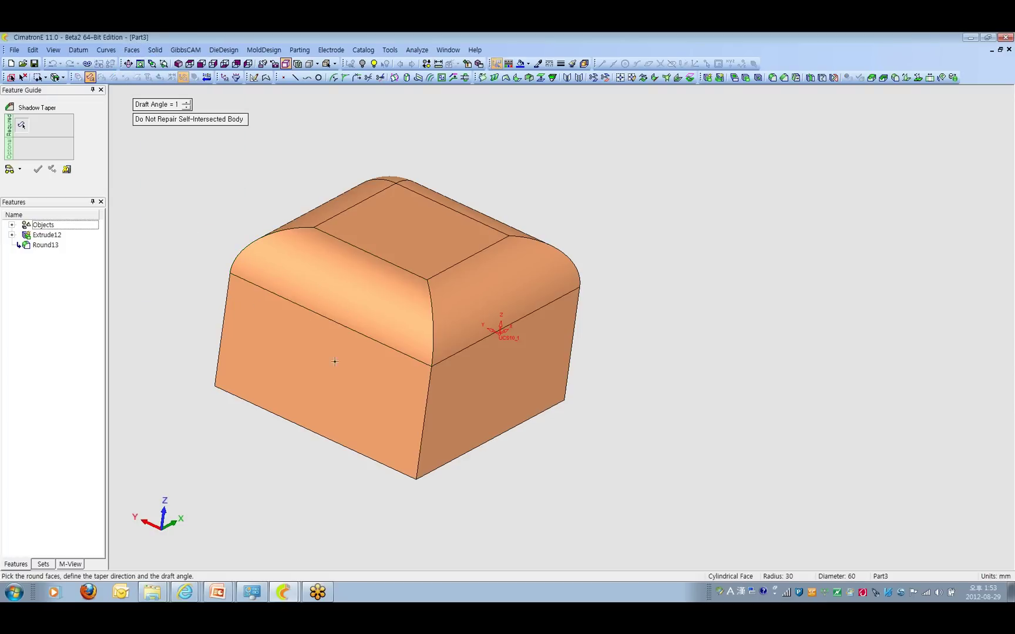
{"action": "scroll", "coordinate": [399, 385], "scroll_direction": "down", "scroll_amount": 2}
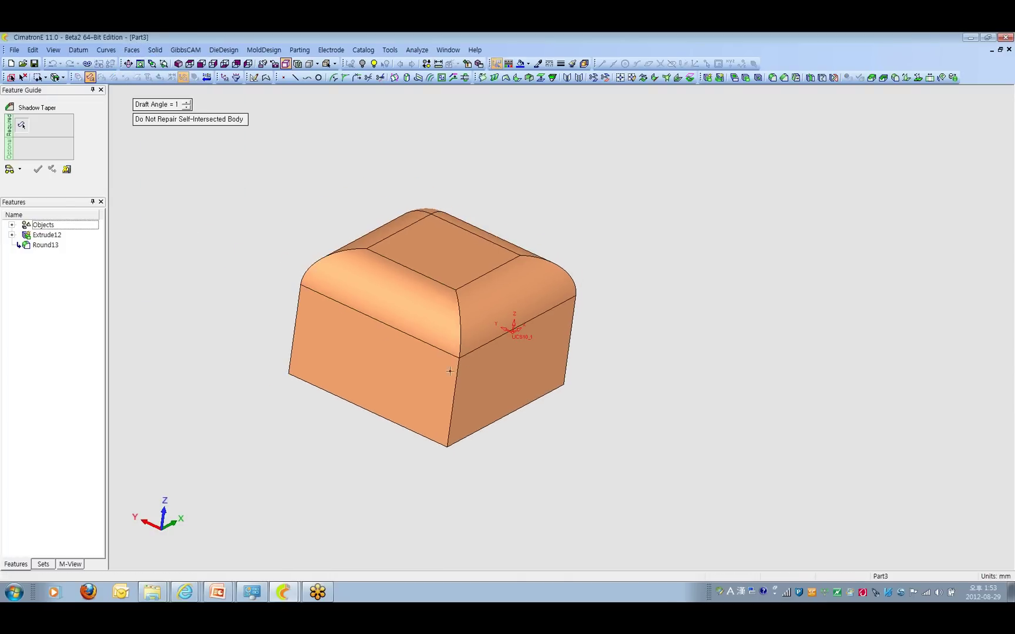
{"action": "left_click", "coordinate": [381, 312]}
{"action": "middle_click_drag", "start_coordinate": [380, 312], "coordinate": [543, 192]}
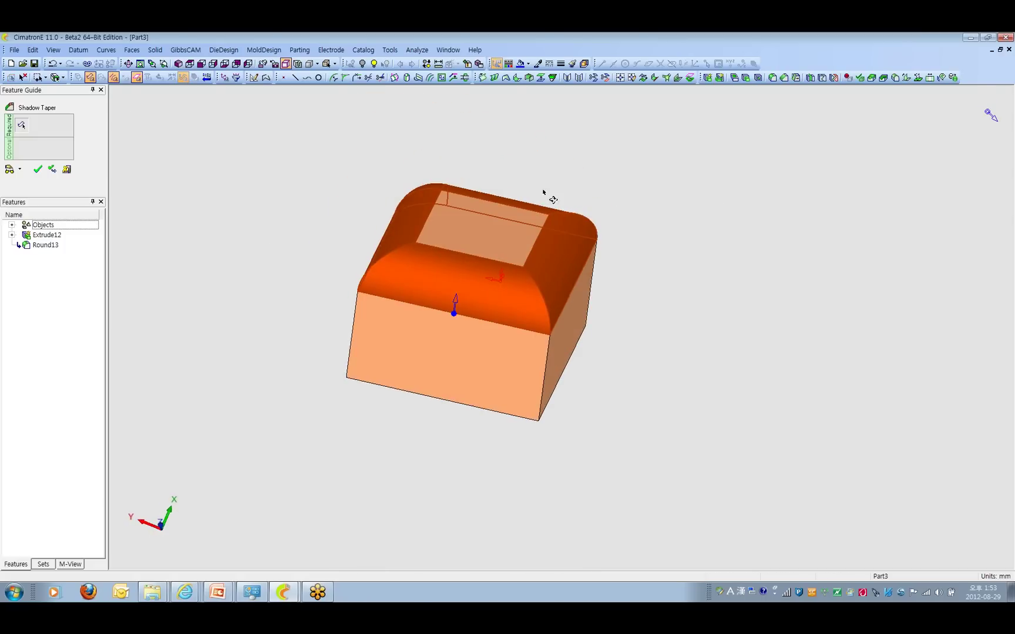
{"action": "middle_click", "coordinate": [543, 192]}
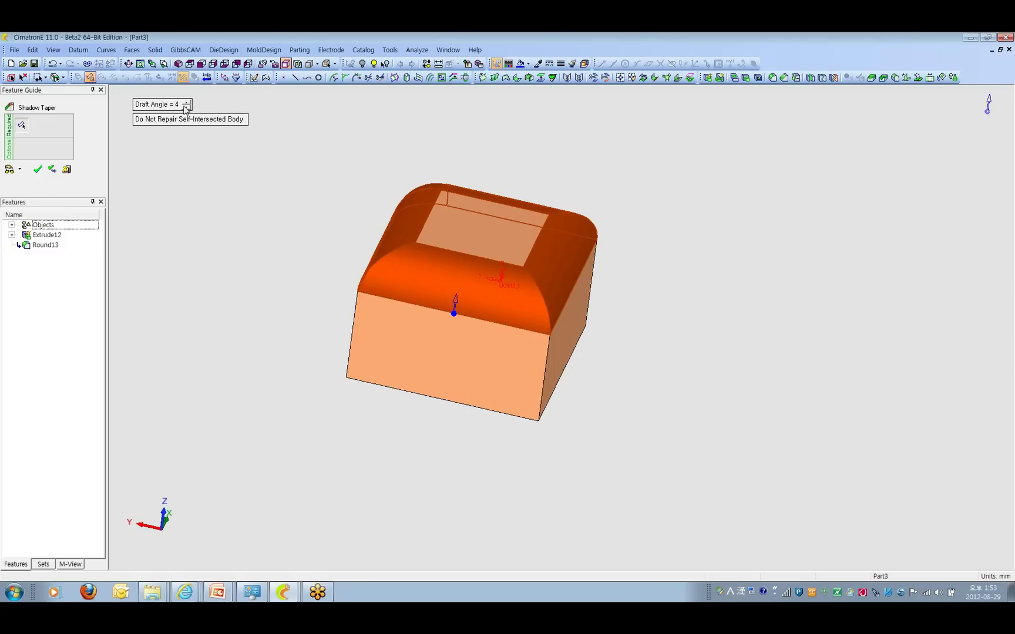
Examine the Shadow Taper preview at draft angles of 4 and 7 degrees, and cancel the command
{"action": "left_click", "coordinate": [10, 170]}
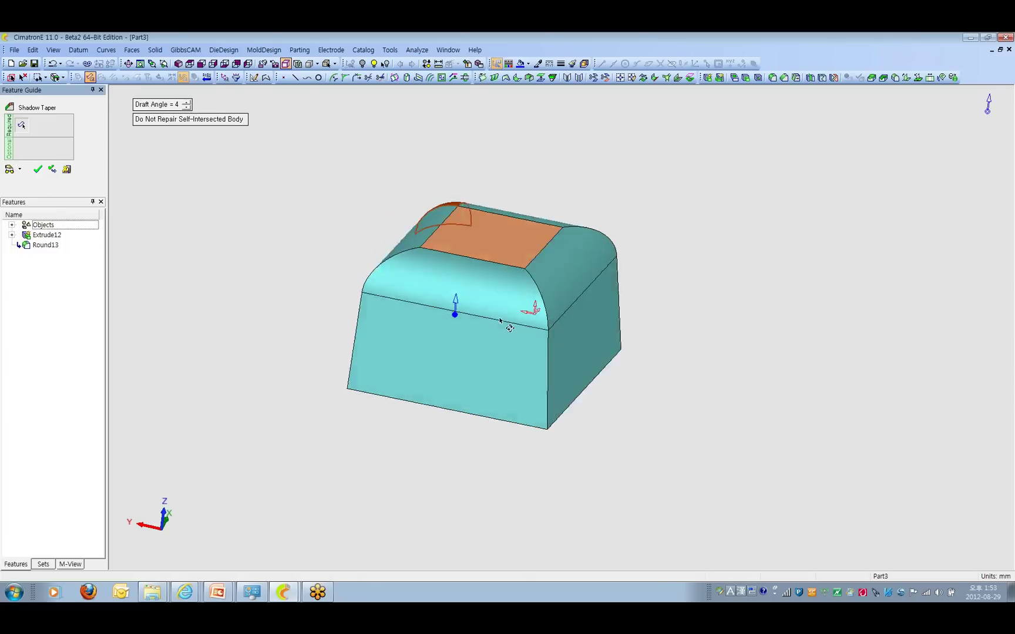
{"action": "middle_click_drag", "start_coordinate": [499, 320], "coordinate": [595, 337]}
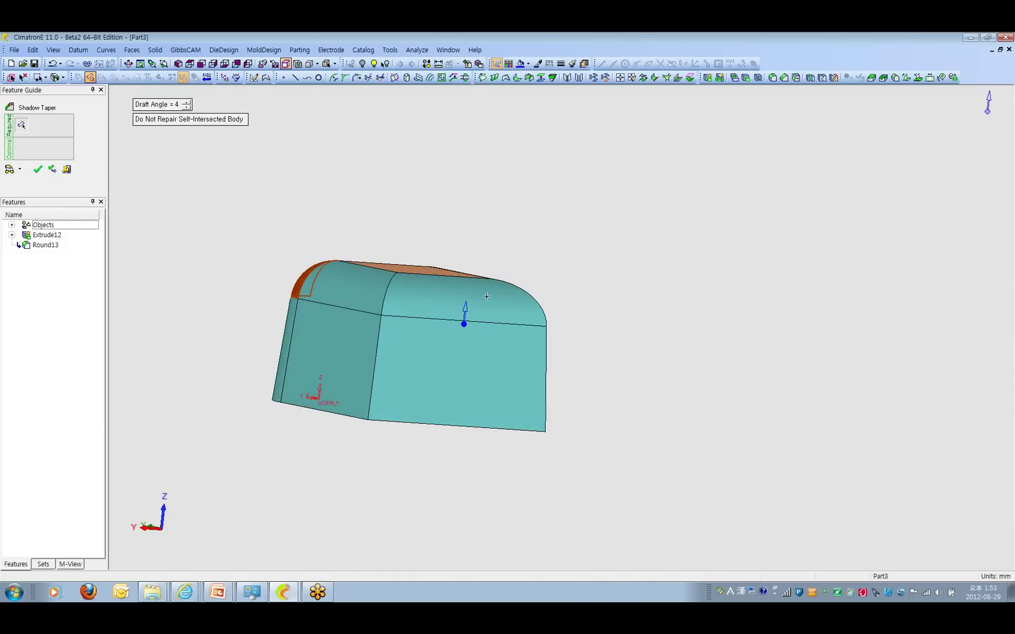
{"action": "middle_click_drag", "start_coordinate": [486, 296], "coordinate": [363, 336]}
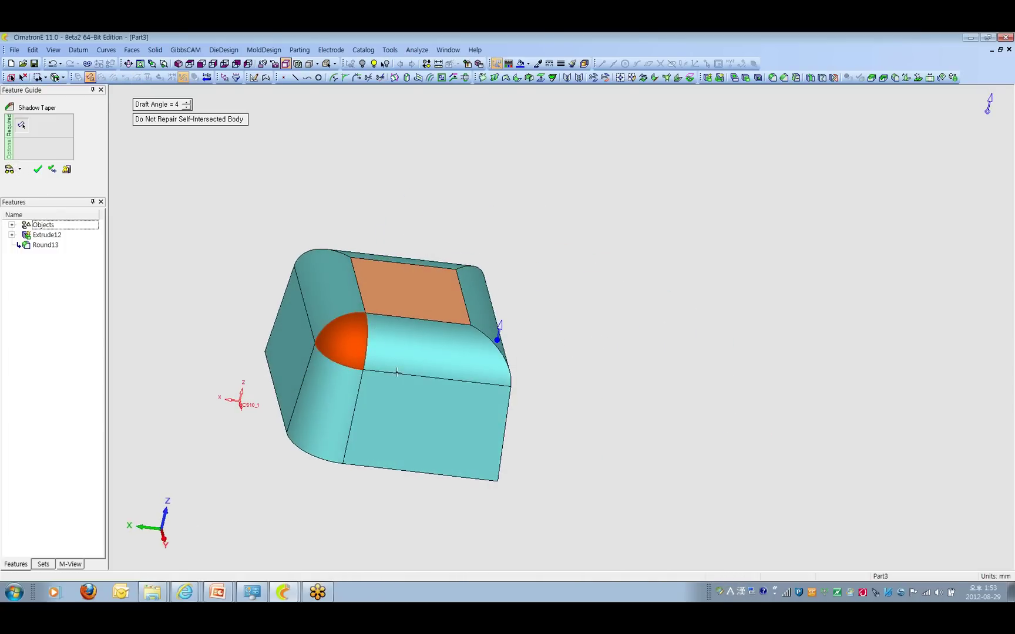
{"action": "middle_click_drag", "start_coordinate": [492, 367], "coordinate": [564, 382]}
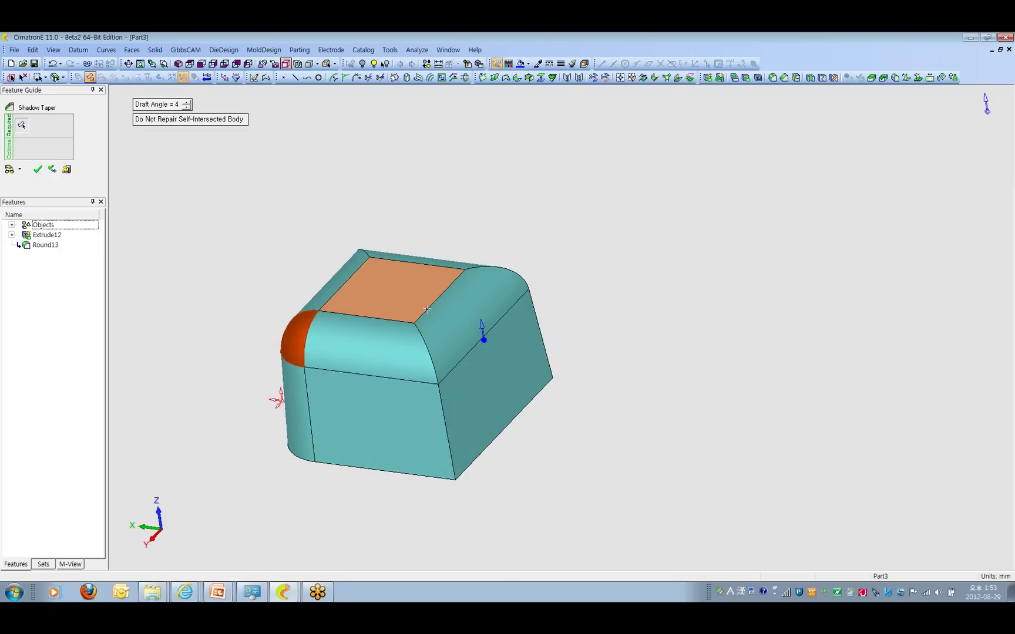
{"action": "left_click", "coordinate": [11, 170]}
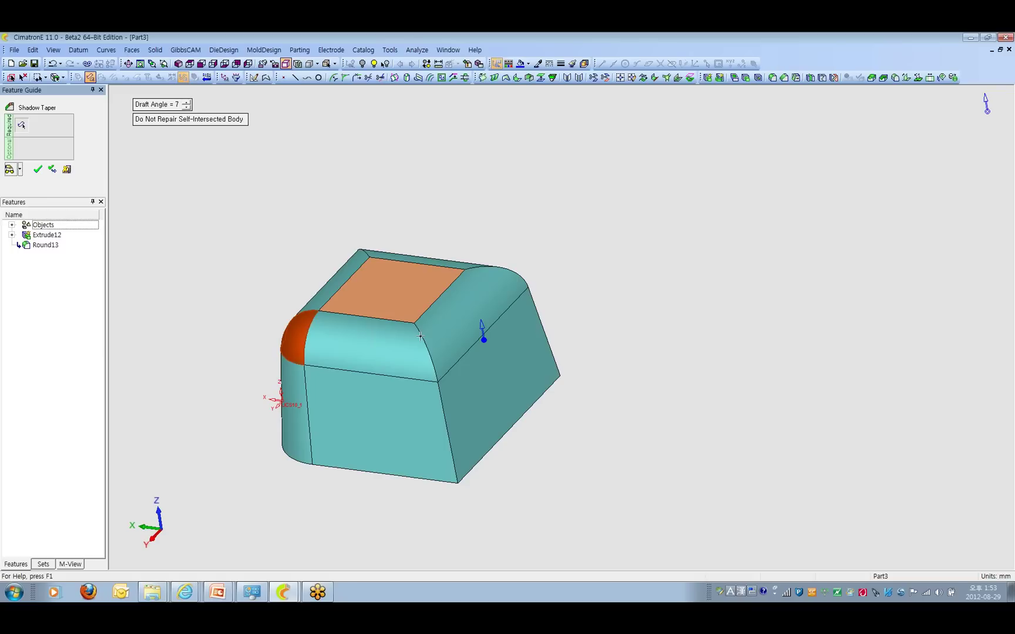
{"action": "left_click", "coordinate": [67, 171]}
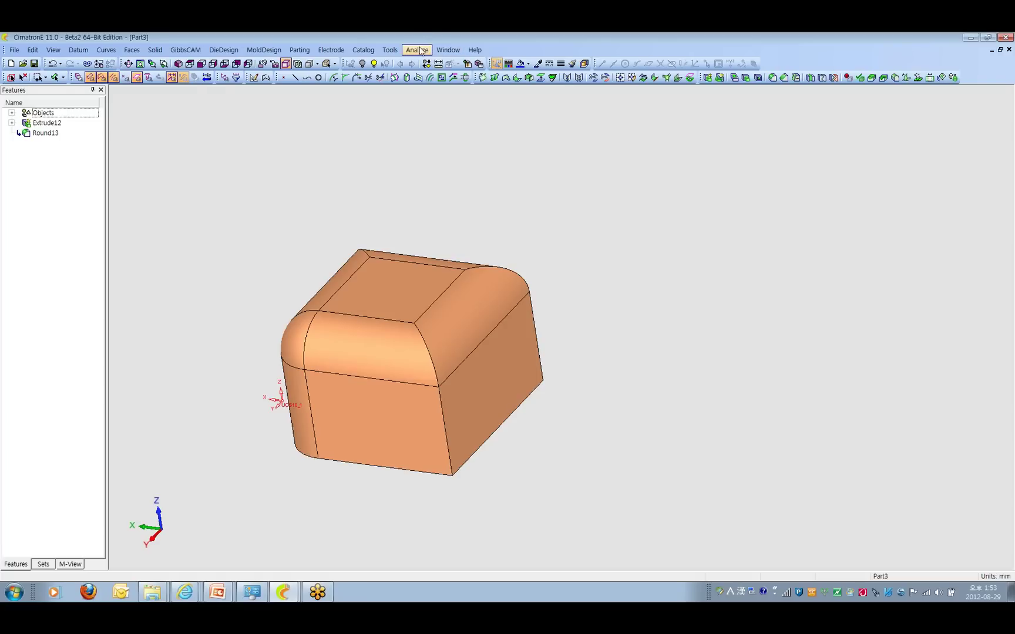
Switch to the open cut part and examine its two overlapping solid blocks
{"action": "left_click", "coordinate": [449, 50]}
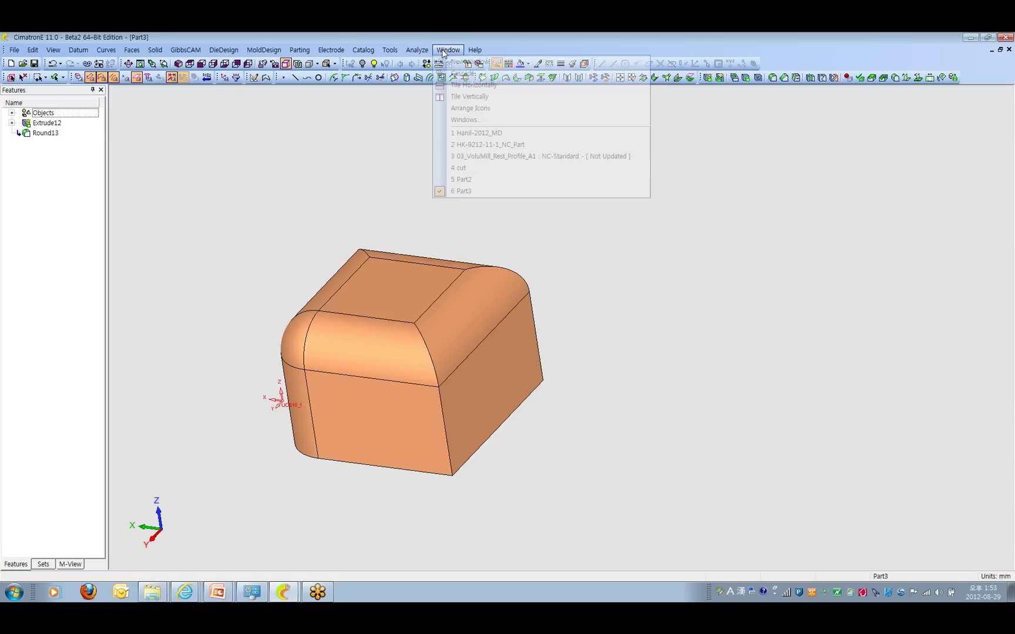
{"action": "left_click", "coordinate": [479, 170]}
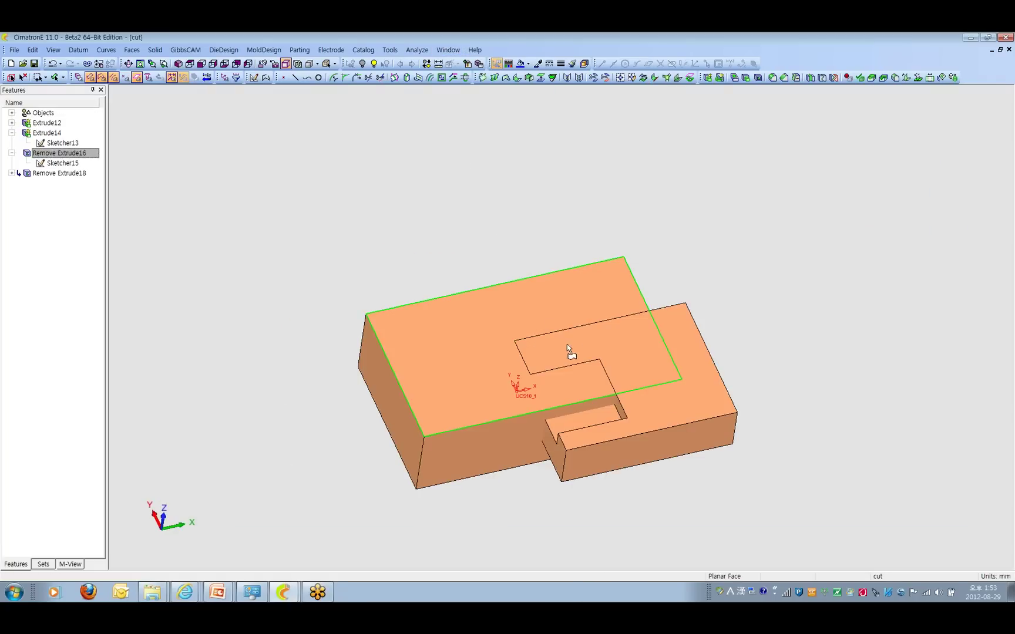
{"action": "middle_click_drag", "start_coordinate": [568, 351], "coordinate": [535, 345]}
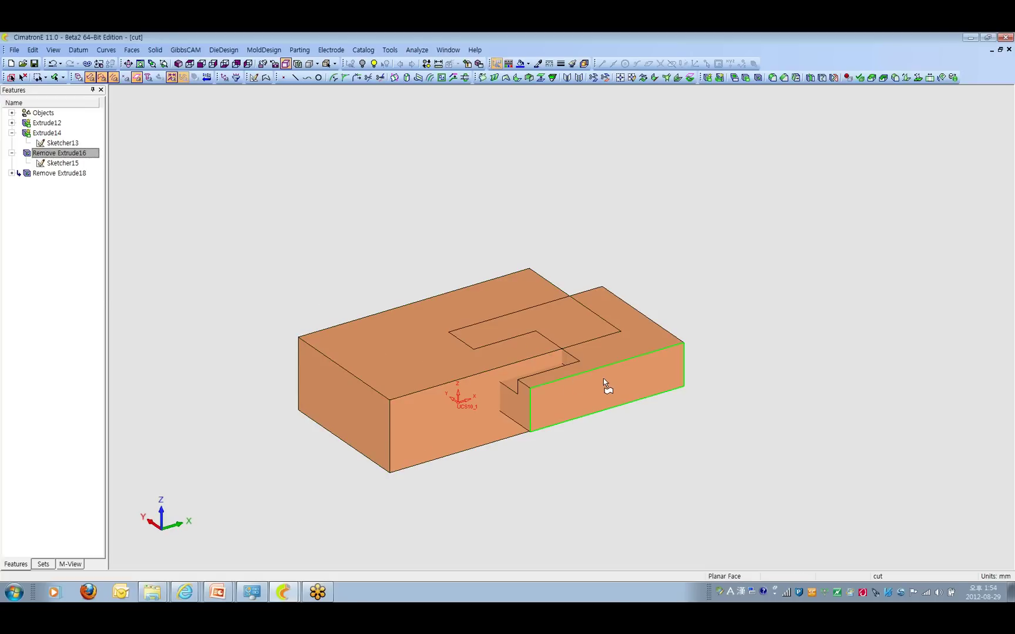
{"action": "middle_click_drag", "start_coordinate": [605, 390], "coordinate": [631, 407]}
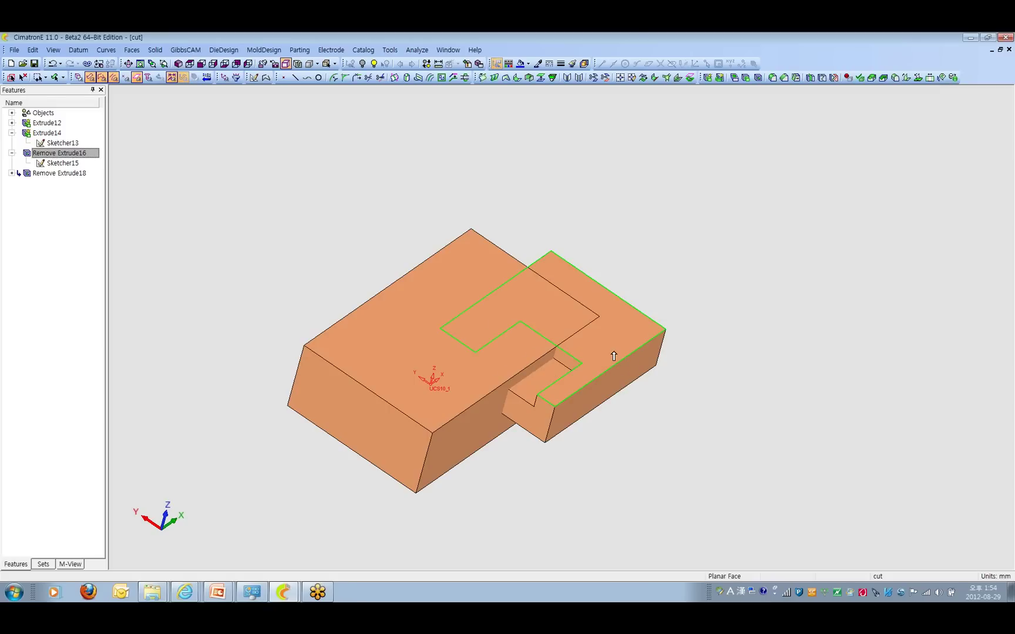
{"action": "left_click", "coordinate": [155, 50]}
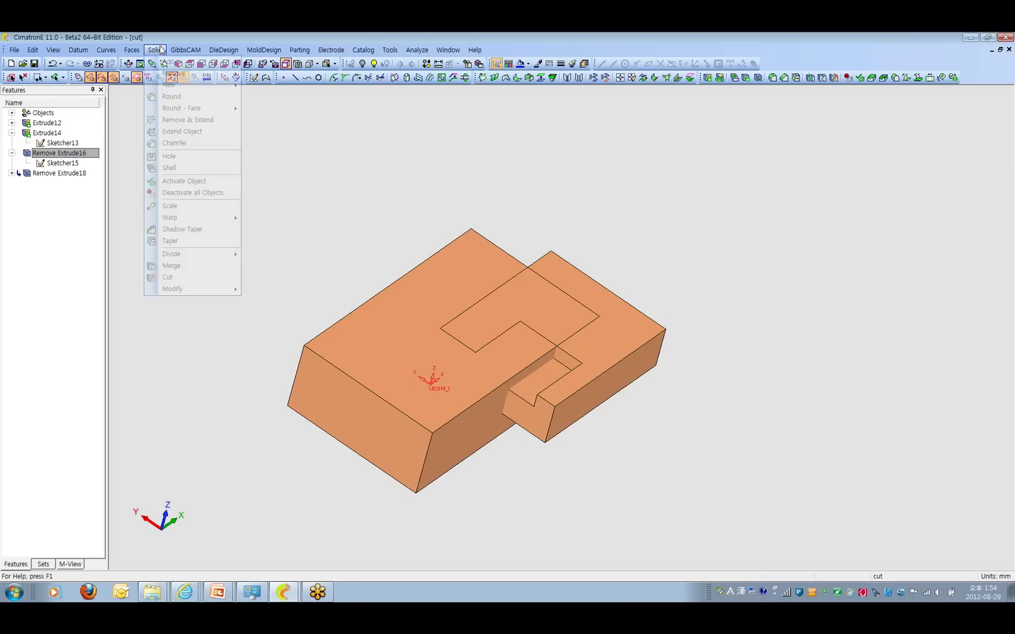
{"action": "left_click", "coordinate": [305, 164]}
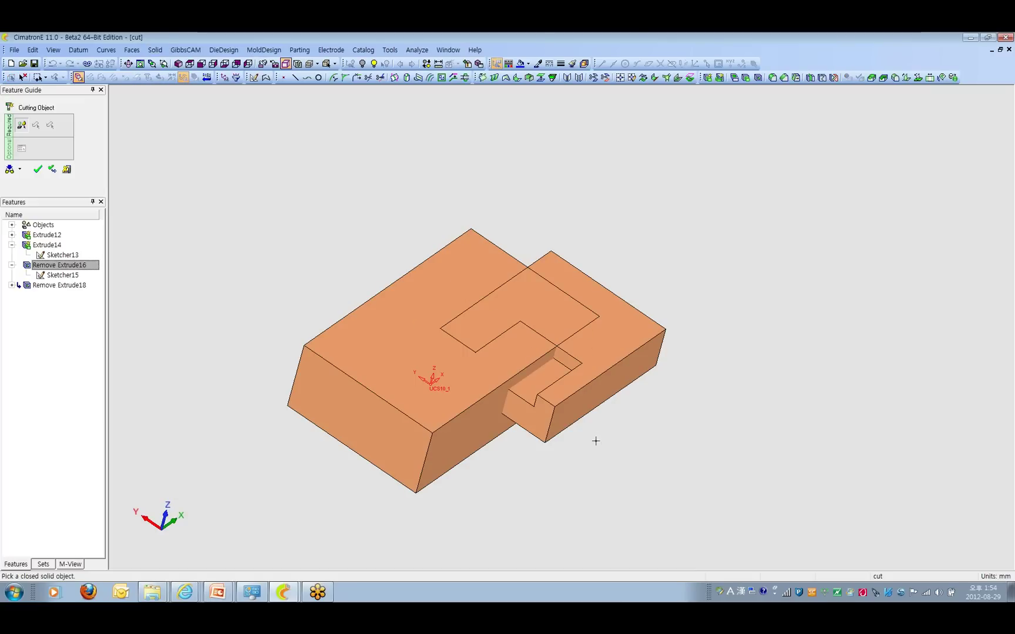
{"action": "scroll", "coordinate": [596, 437], "scroll_direction": "up", "scroll_amount": 3}
{"action": "scroll", "coordinate": [569, 305], "scroll_direction": "up", "scroll_amount": 1}
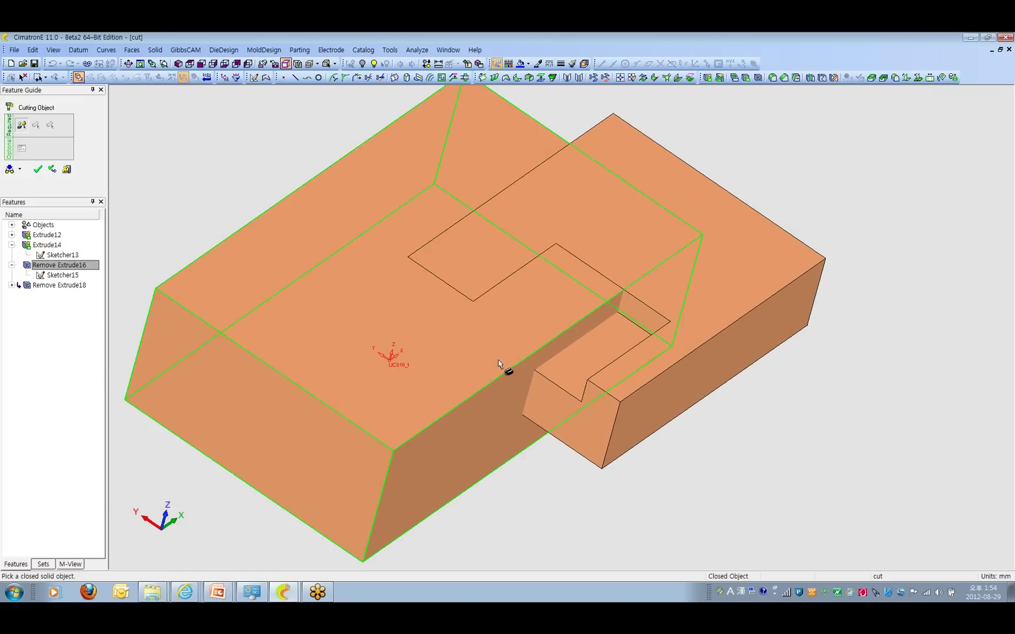
{"action": "scroll", "coordinate": [557, 354], "scroll_direction": "down", "scroll_amount": 3}
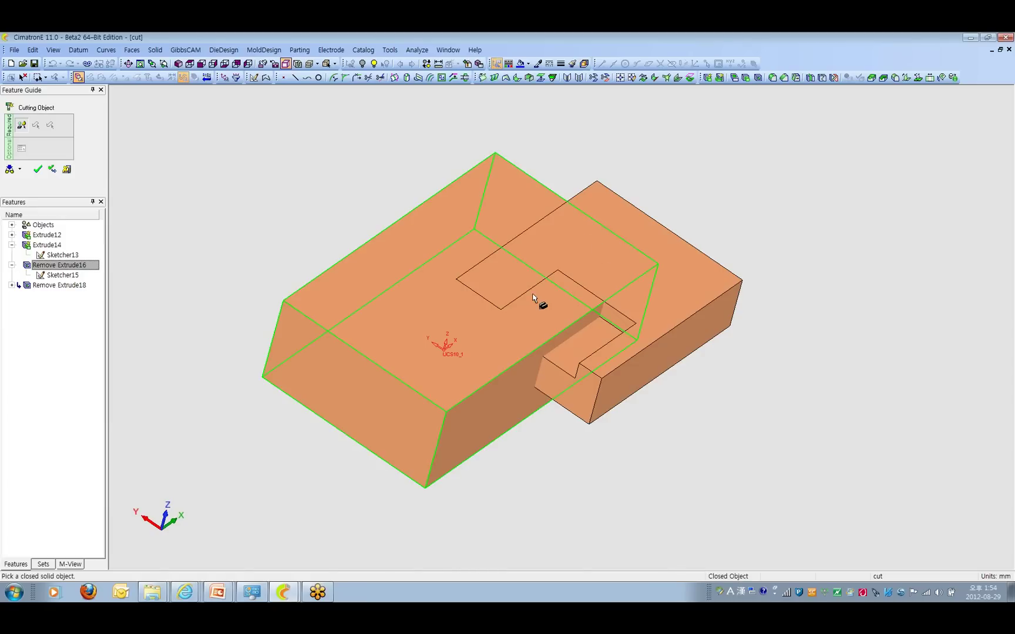
{"action": "left_click", "coordinate": [66, 169]}
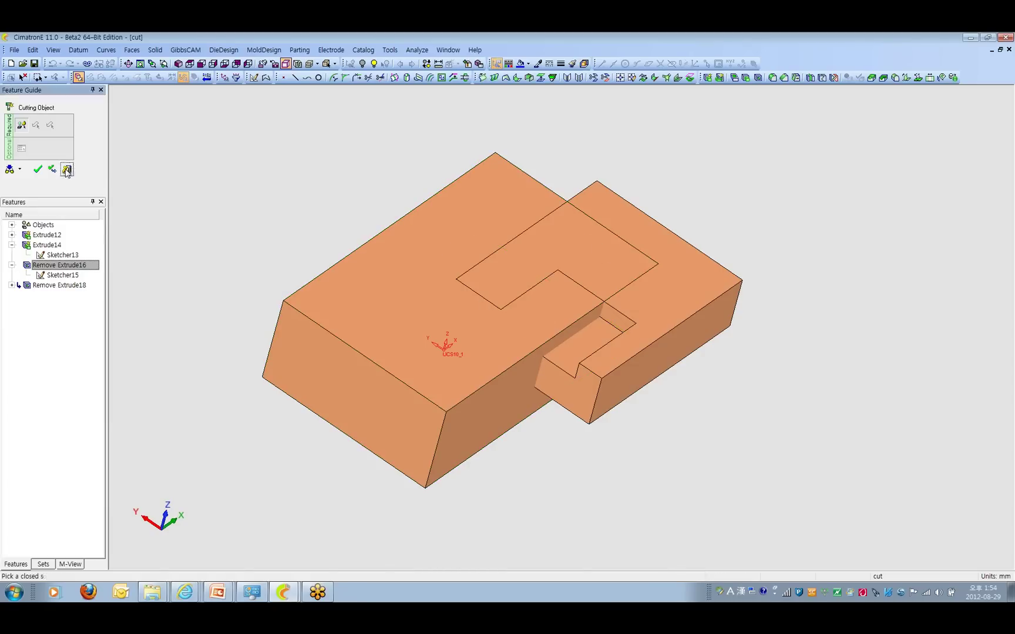
{"action": "left_click", "coordinate": [156, 50]}
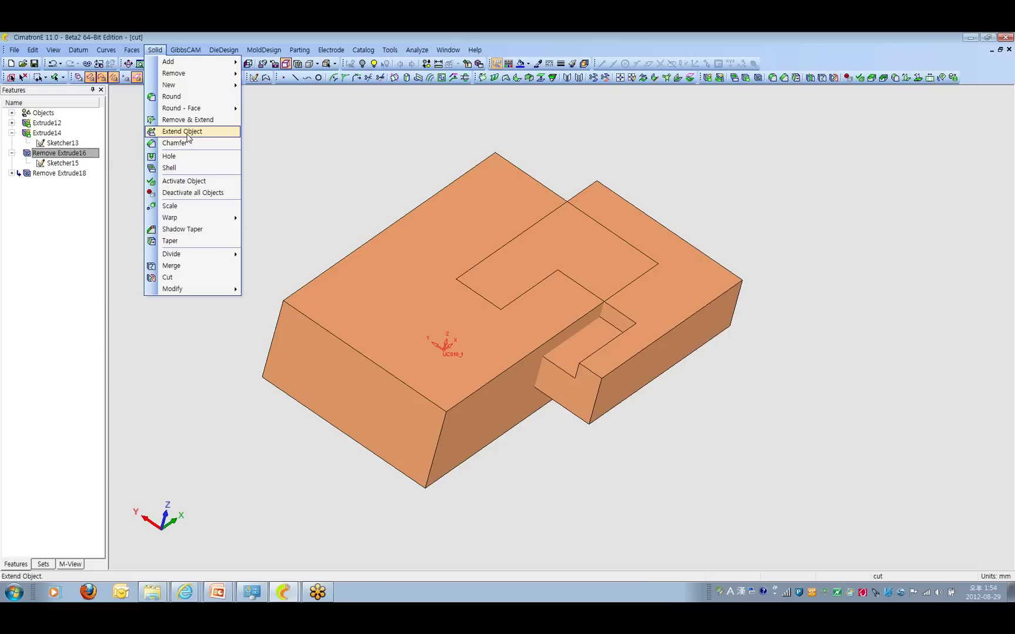
{"action": "left_click", "coordinate": [342, 159]}
{"action": "scroll", "coordinate": [510, 349], "scroll_direction": "up", "scroll_amount": 2}
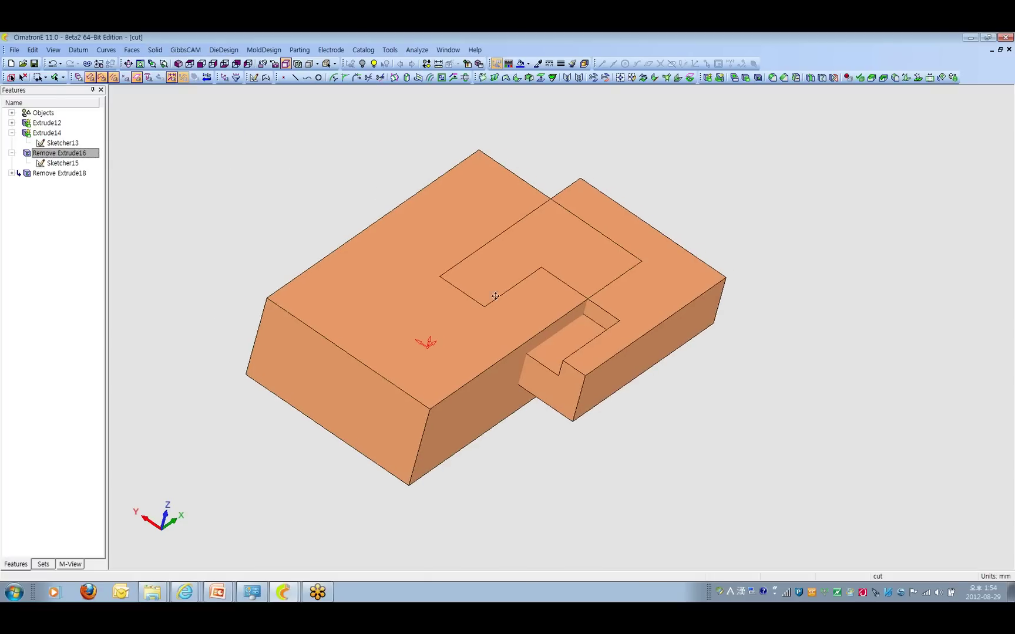
{"action": "scroll", "coordinate": [509, 350], "scroll_direction": "up", "scroll_amount": 1}
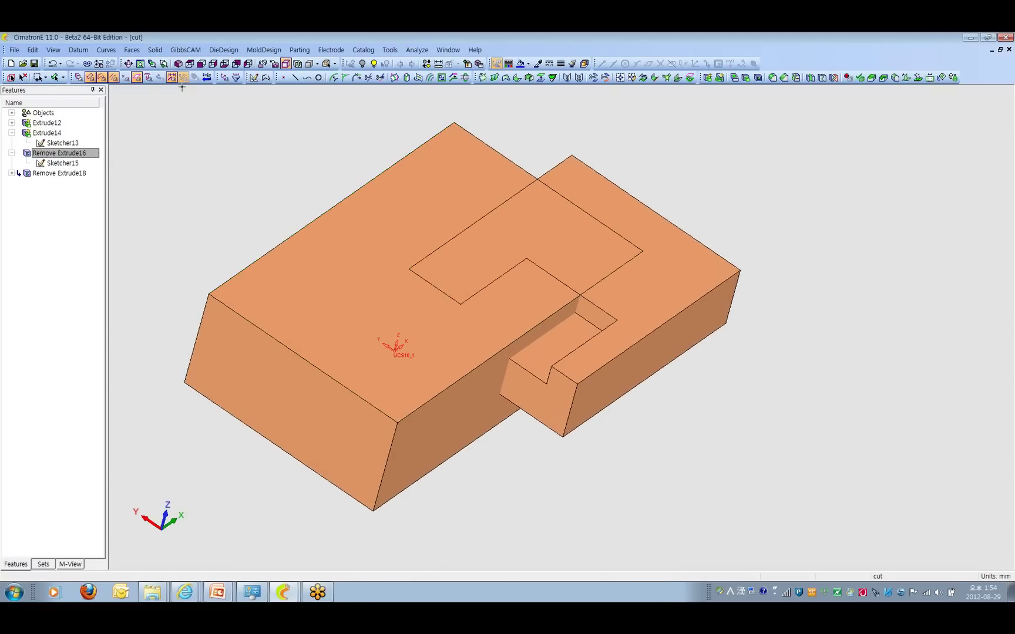
Start a new Cutting Object from the smaller notched block and set its Global Offset to 3 mm
{"action": "left_click", "coordinate": [156, 51]}
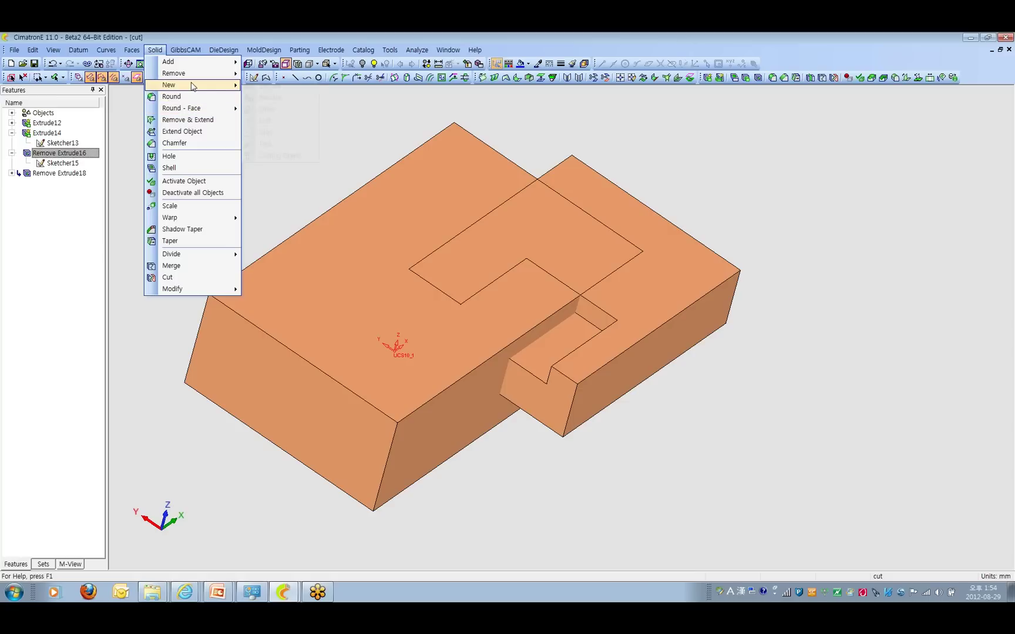
{"action": "mouse_move", "coordinate": [192, 84]}
{"action": "left_click", "coordinate": [280, 155]}
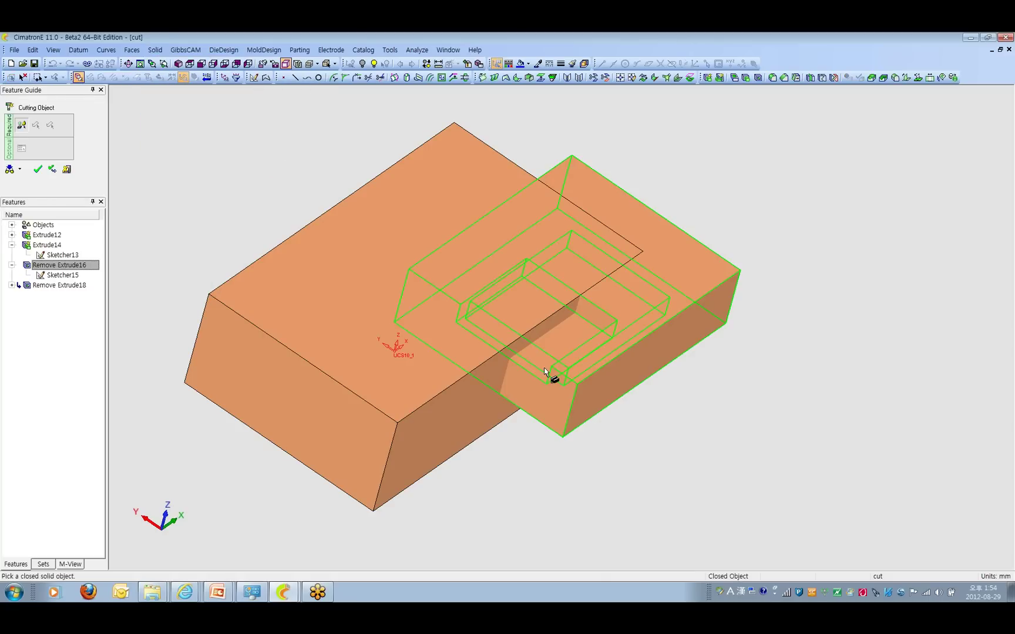
{"action": "left_click", "coordinate": [591, 383]}
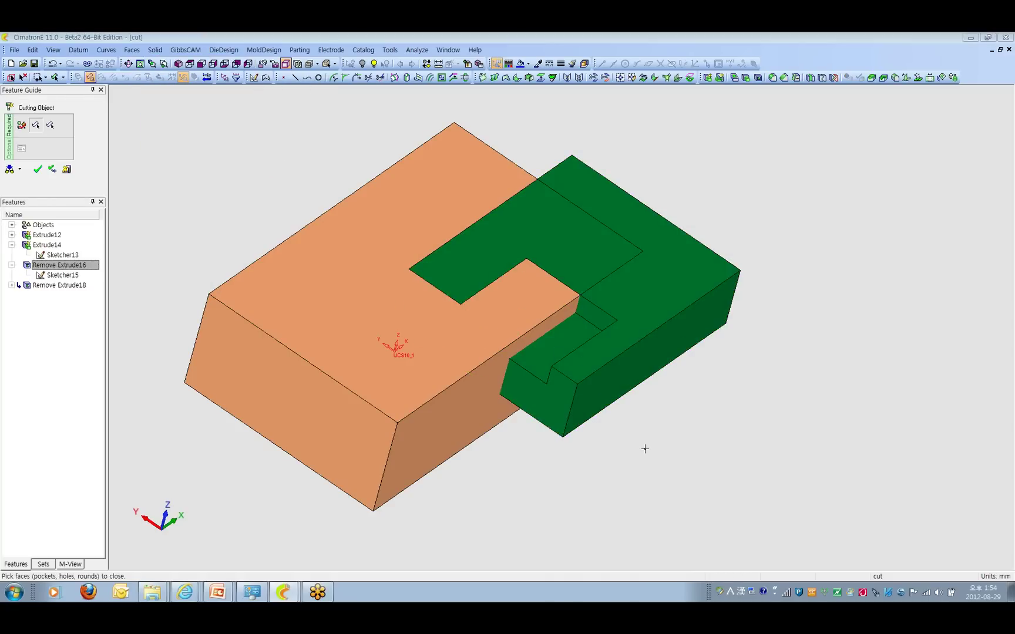
{"action": "middle_click", "coordinate": [531, 465]}
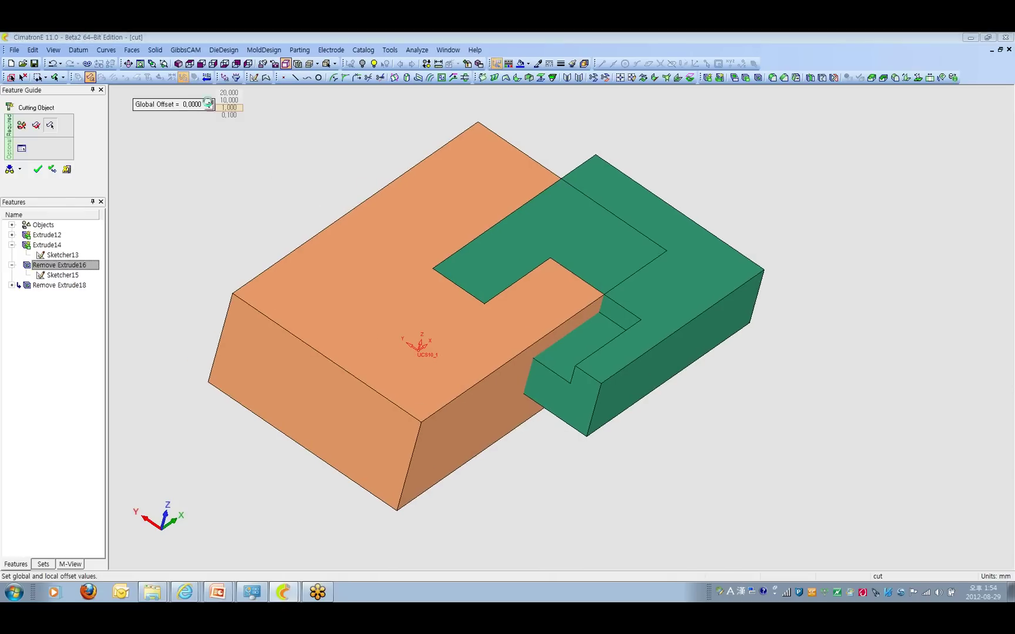
{"action": "left_click", "coordinate": [209, 103]}
{"action": "left_click", "coordinate": [209, 103]}
{"action": "left_click", "coordinate": [209, 103]}
{"action": "middle_click_drag", "start_coordinate": [564, 247], "coordinate": [507, 264]}
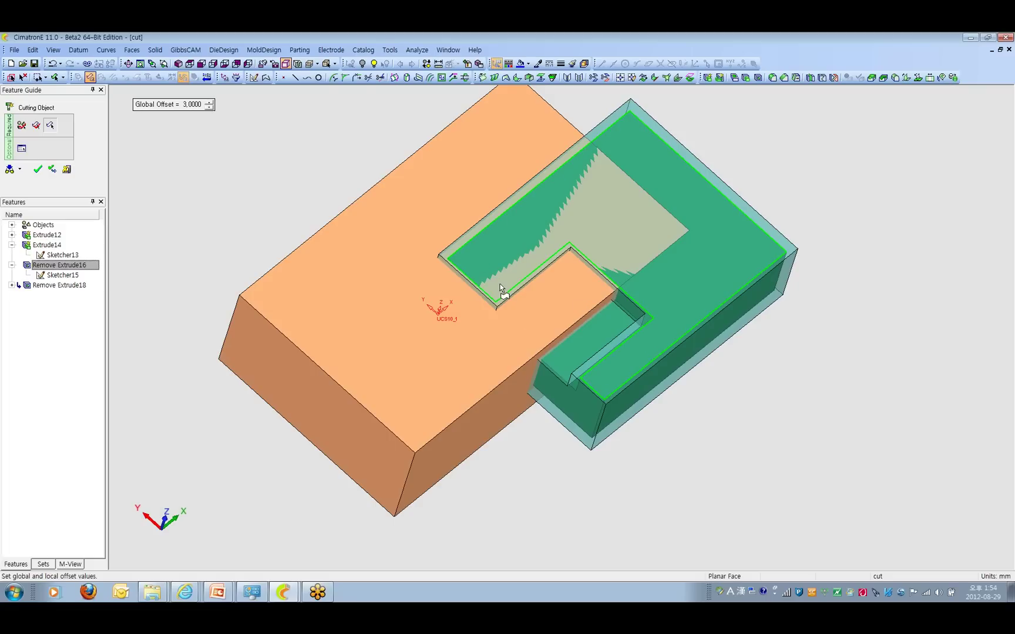
{"action": "middle_click_drag", "start_coordinate": [651, 381], "coordinate": [617, 304]}
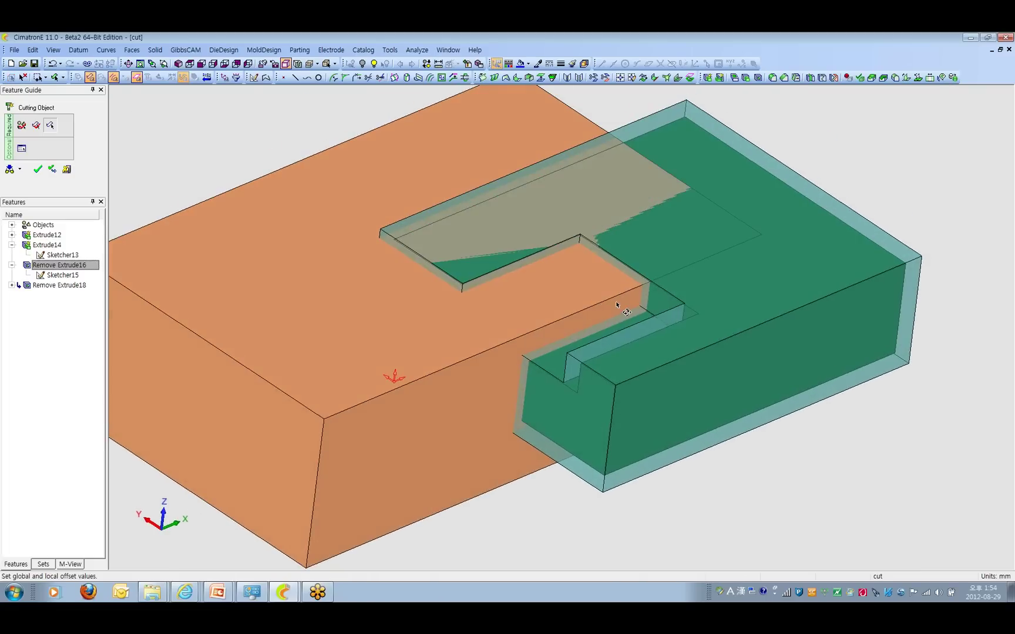
{"action": "left_click", "coordinate": [616, 304]}
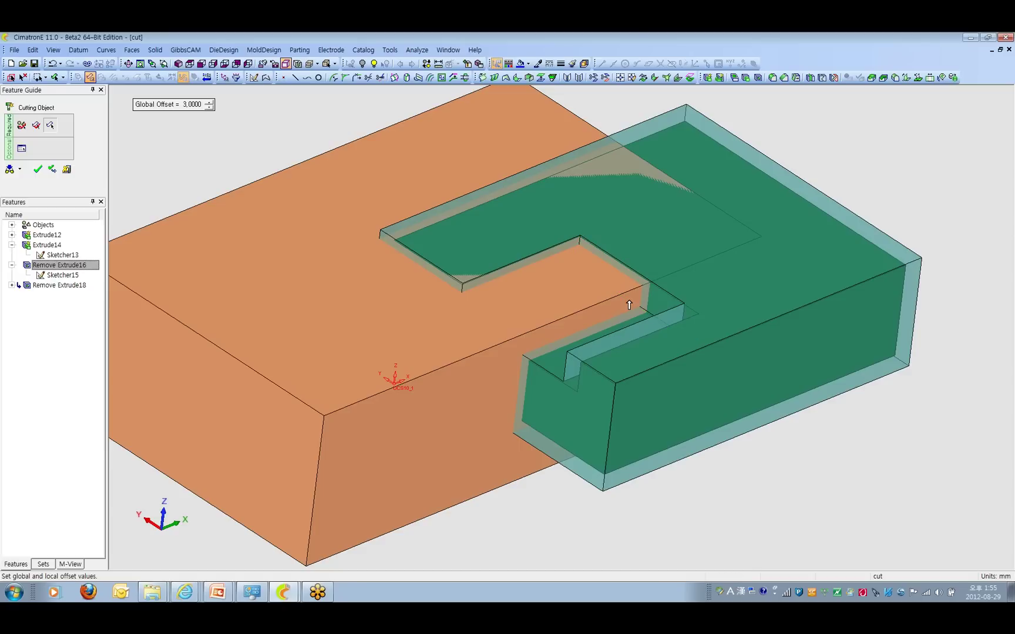
Pick the side and bottom faces of the notched block's pocket as the faces to close, using wireframe display
{"action": "left_click", "coordinate": [36, 126]}
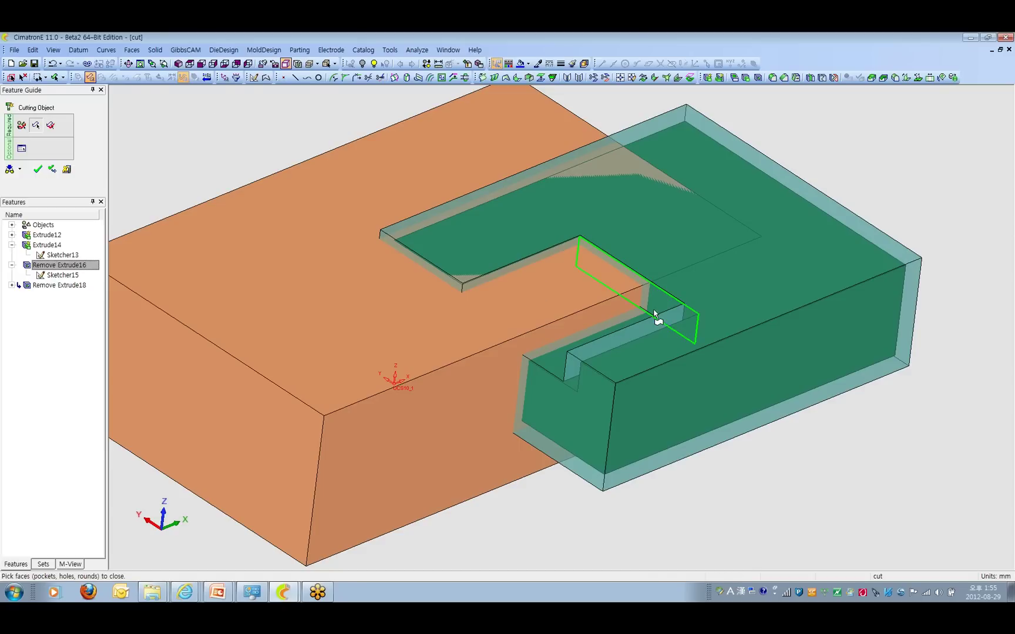
{"action": "left_click", "coordinate": [670, 301]}
{"action": "left_click_drag", "start_coordinate": [671, 301], "coordinate": [610, 228], "text": "ctrl"}
{"action": "scroll", "coordinate": [610, 228], "scroll_direction": "up", "scroll_amount": 3}
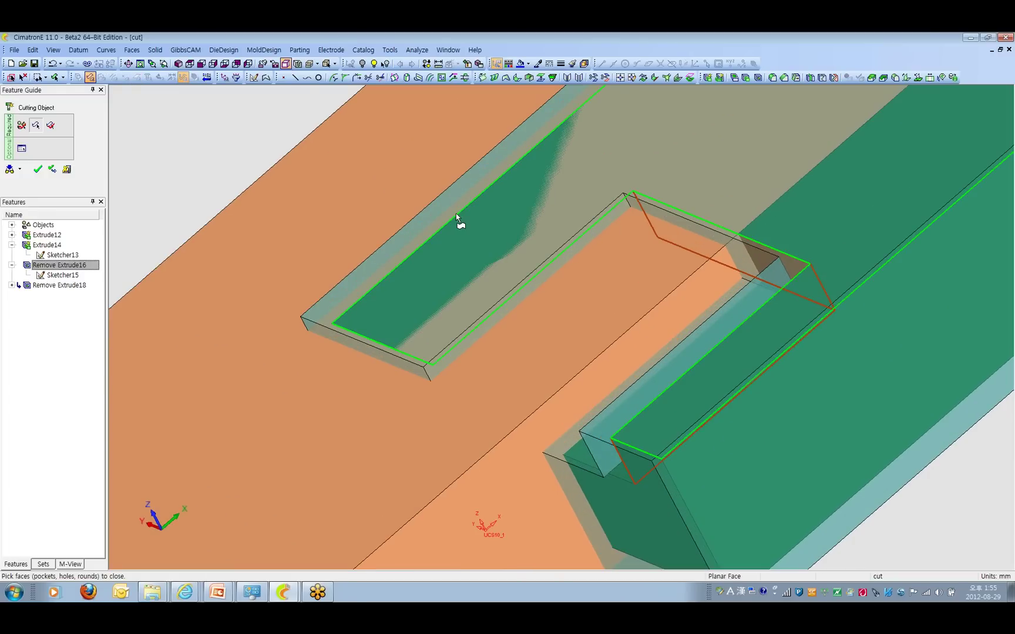
{"action": "left_click", "coordinate": [317, 64]}
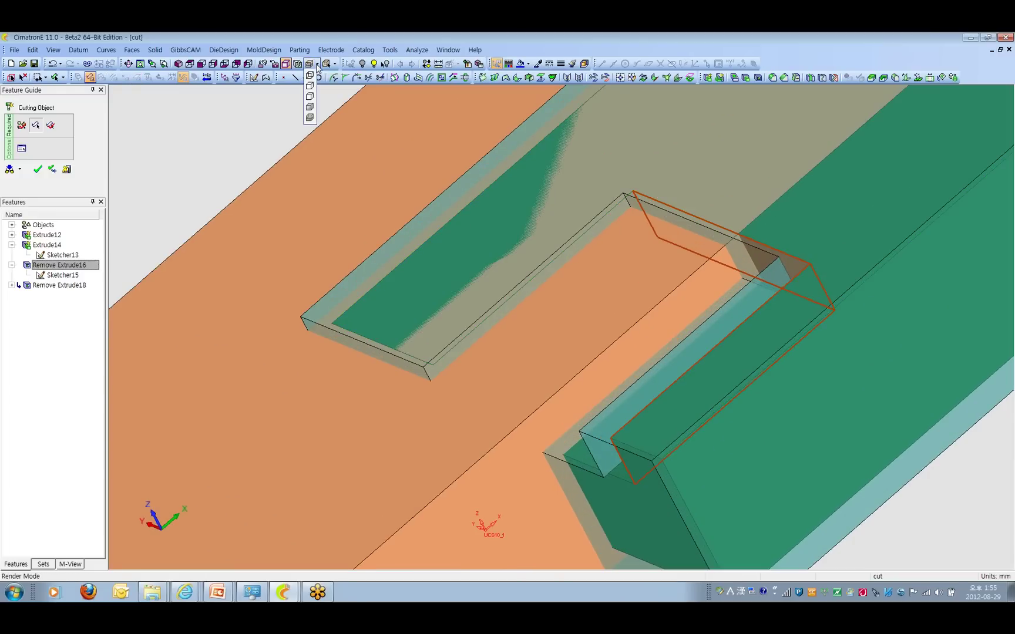
{"action": "left_click", "coordinate": [309, 77]}
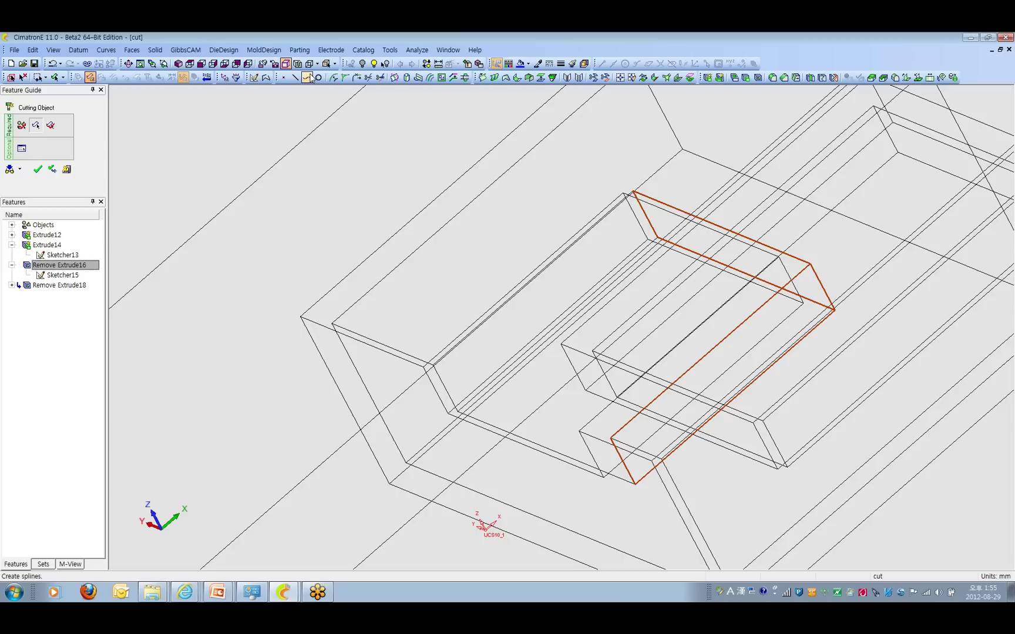
{"action": "left_click", "coordinate": [564, 288]}
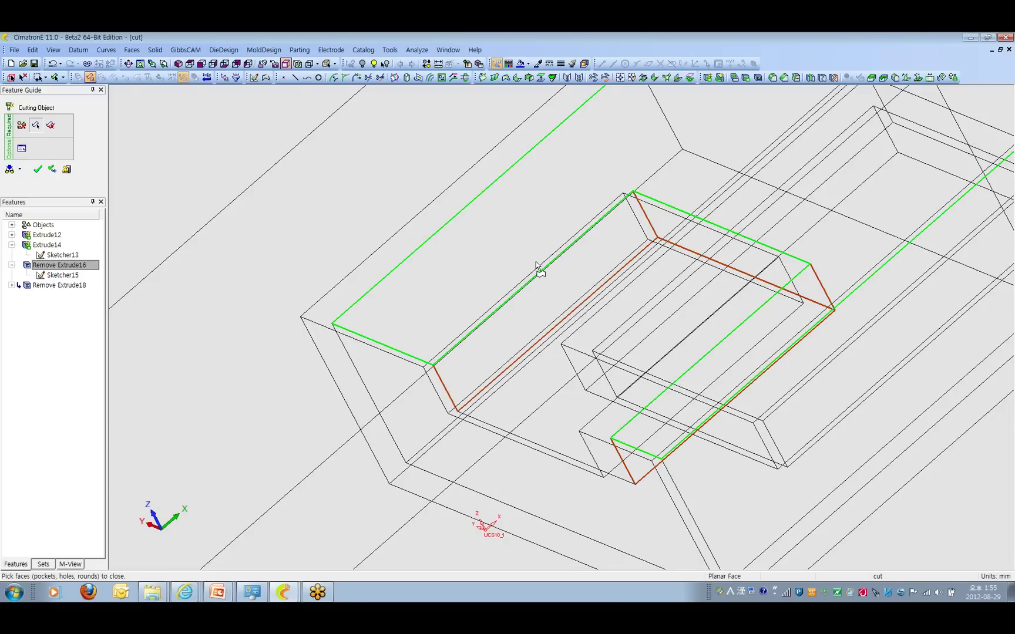
{"action": "left_click", "coordinate": [513, 400]}
{"action": "left_click", "coordinate": [569, 262]}
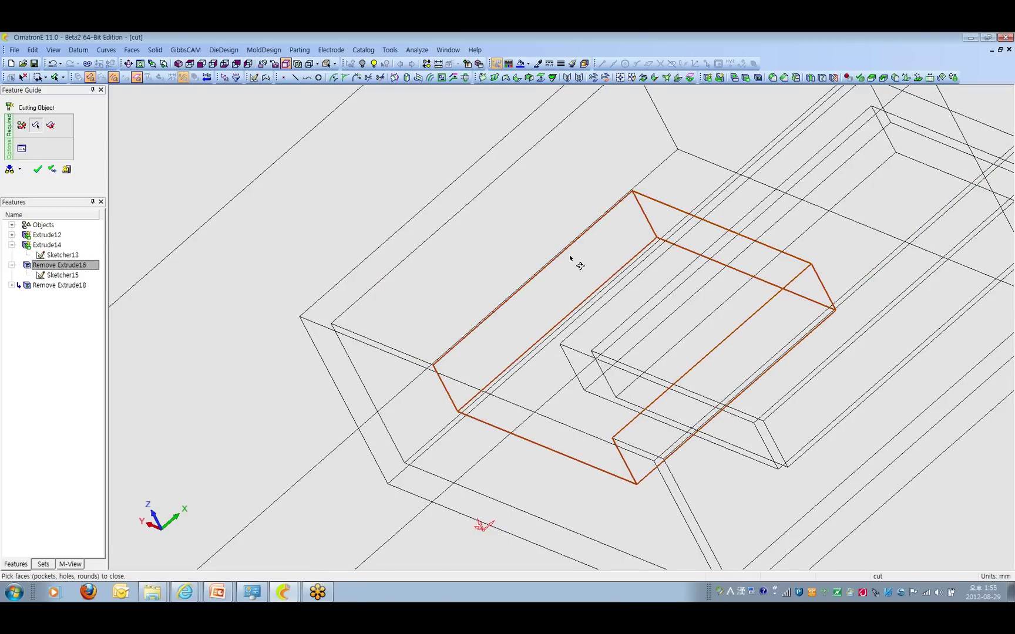
Check the closed cutting object preview in opaque and transparent shading, and create the Cutting Object
{"action": "left_click", "coordinate": [311, 65]}
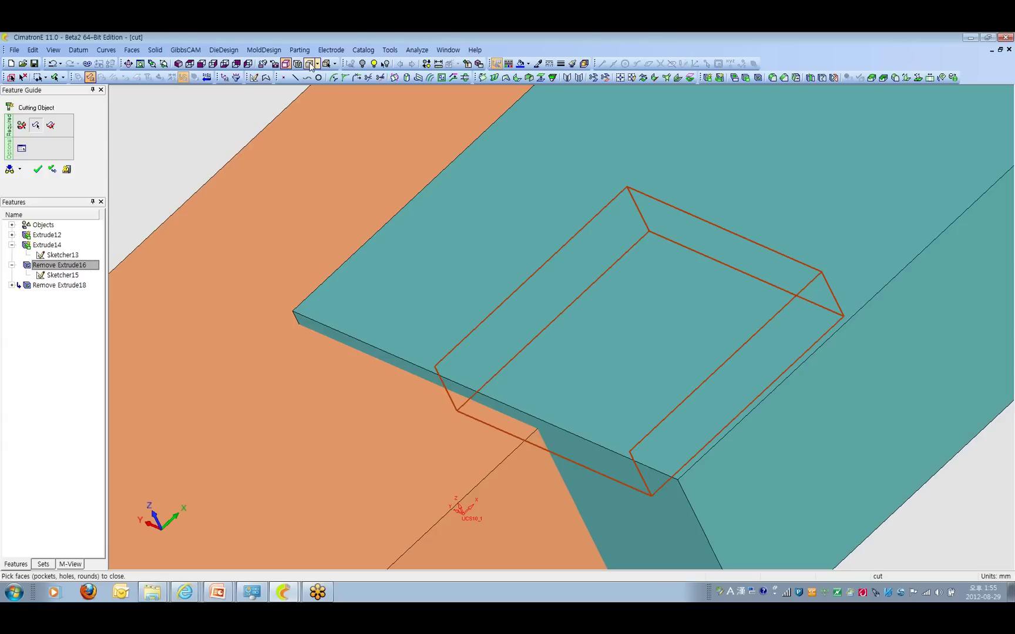
{"action": "scroll", "coordinate": [591, 340], "scroll_direction": "down", "scroll_amount": 5}
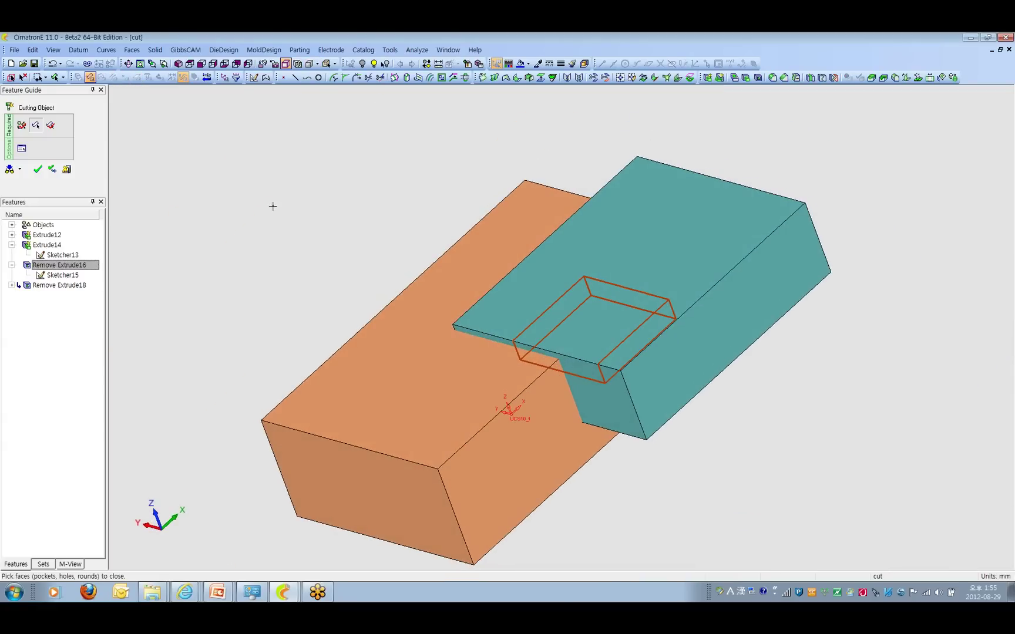
{"action": "left_click", "coordinate": [311, 65]}
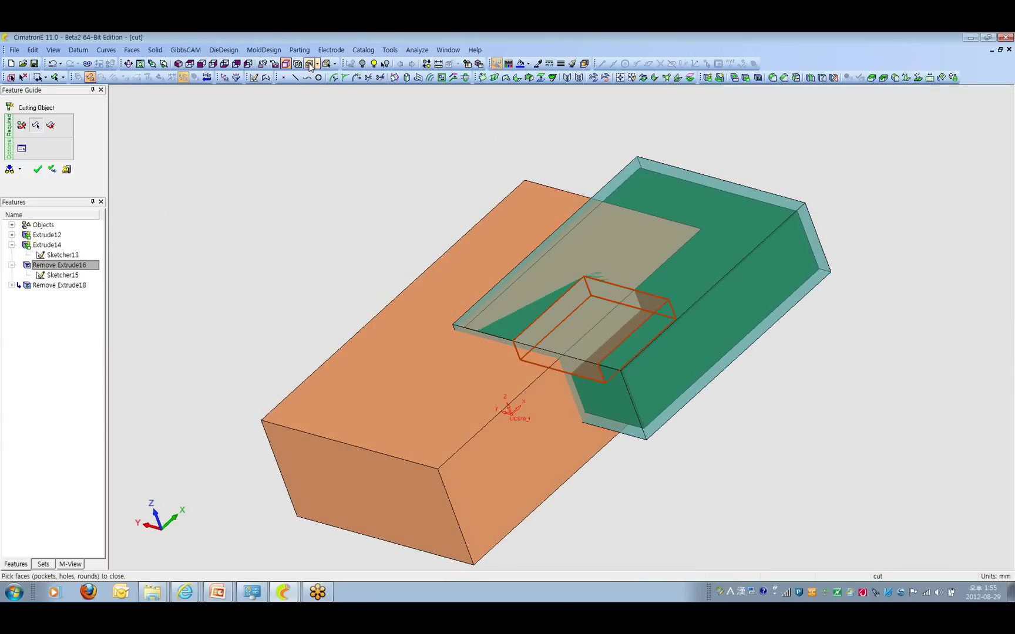
{"action": "mouse_move", "coordinate": [550, 283]}
{"action": "middle_mouse_down"}
{"action": "mouse_move", "coordinate": [639, 392]}
{"action": "mouse_move", "coordinate": [596, 340]}
{"action": "mouse_move", "coordinate": [601, 464]}
{"action": "mouse_move", "coordinate": [609, 296]}
{"action": "mouse_move", "coordinate": [544, 345]}
{"action": "mouse_move", "coordinate": [584, 335]}
{"action": "mouse_move", "coordinate": [608, 375]}
{"action": "mouse_move", "coordinate": [487, 429]}
{"action": "middle_mouse_up"}
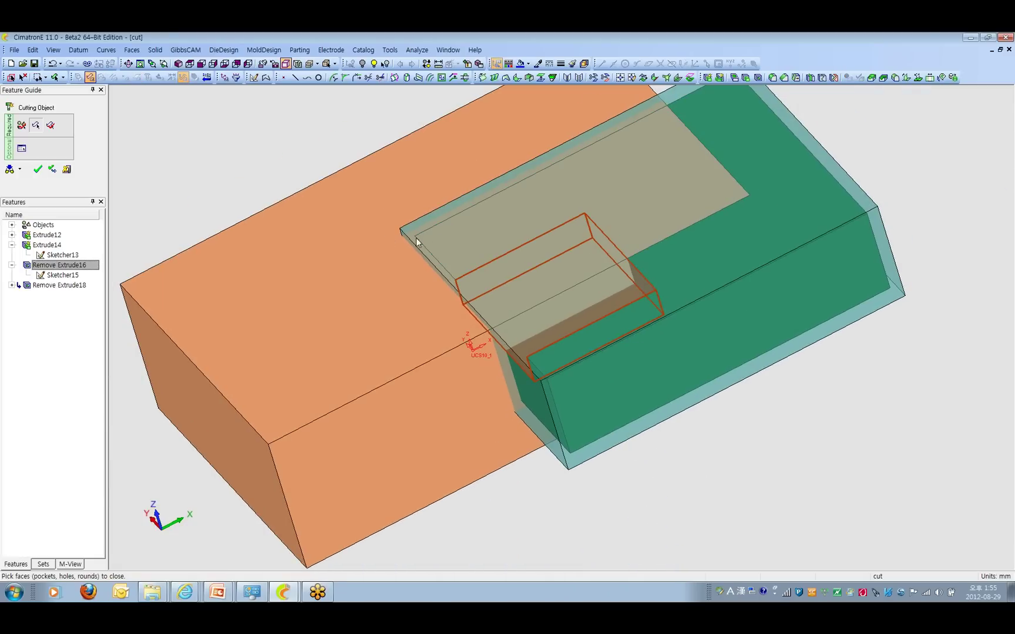
{"action": "left_click", "coordinate": [36, 170]}
Unhide the created cutting object so it is displayed together with the large block
{"action": "middle_click_drag", "start_coordinate": [518, 245], "coordinate": [452, 89]}
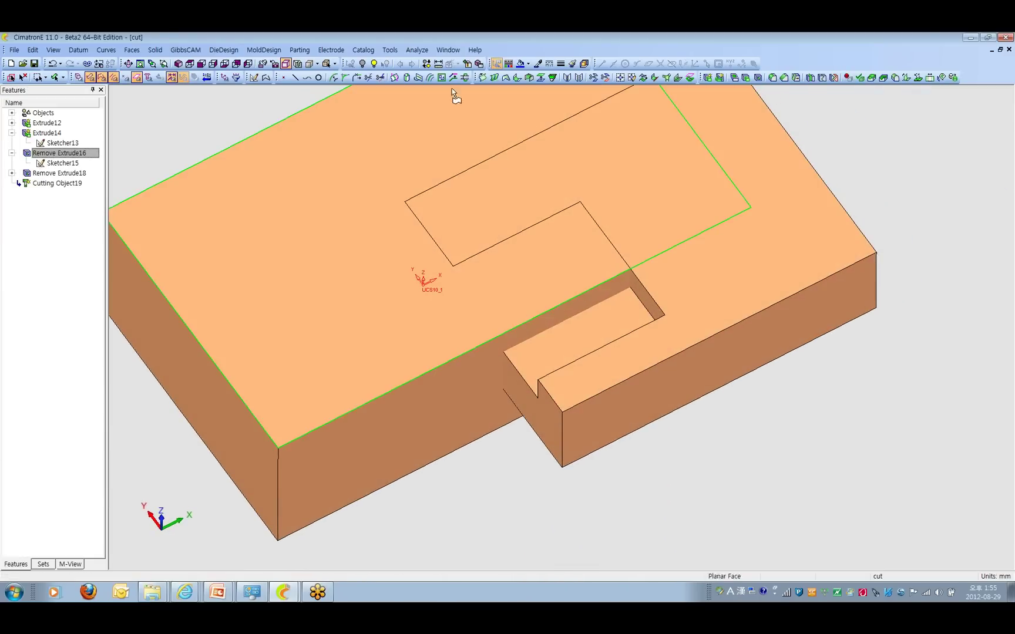
{"action": "left_click", "coordinate": [427, 63]}
{"action": "left_click", "coordinate": [580, 323]}
{"action": "left_click", "coordinate": [581, 323]}
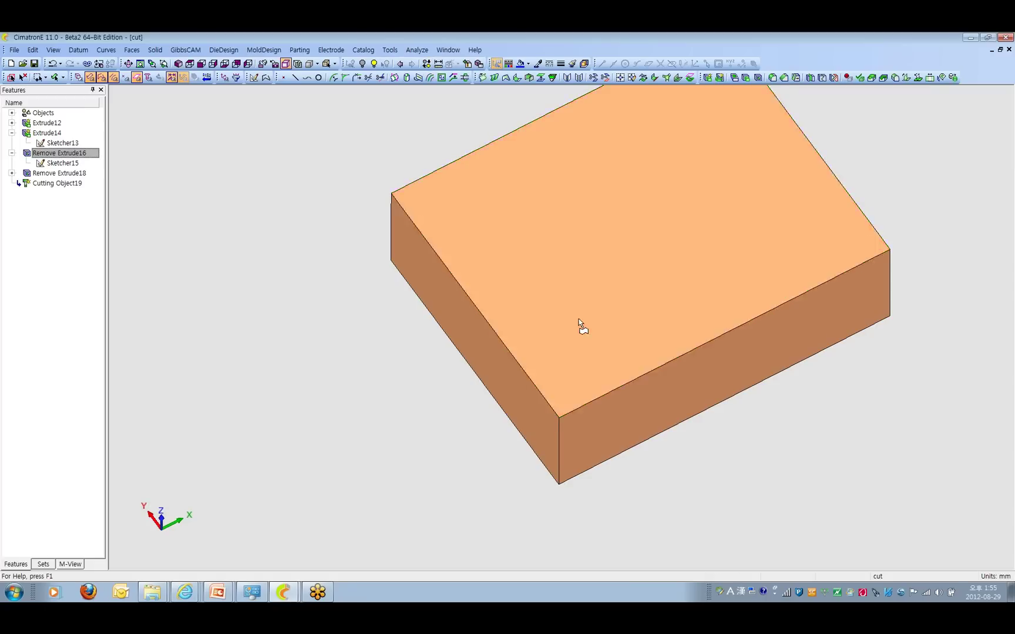
{"action": "middle_click_drag", "start_coordinate": [598, 370], "coordinate": [598, 347]}
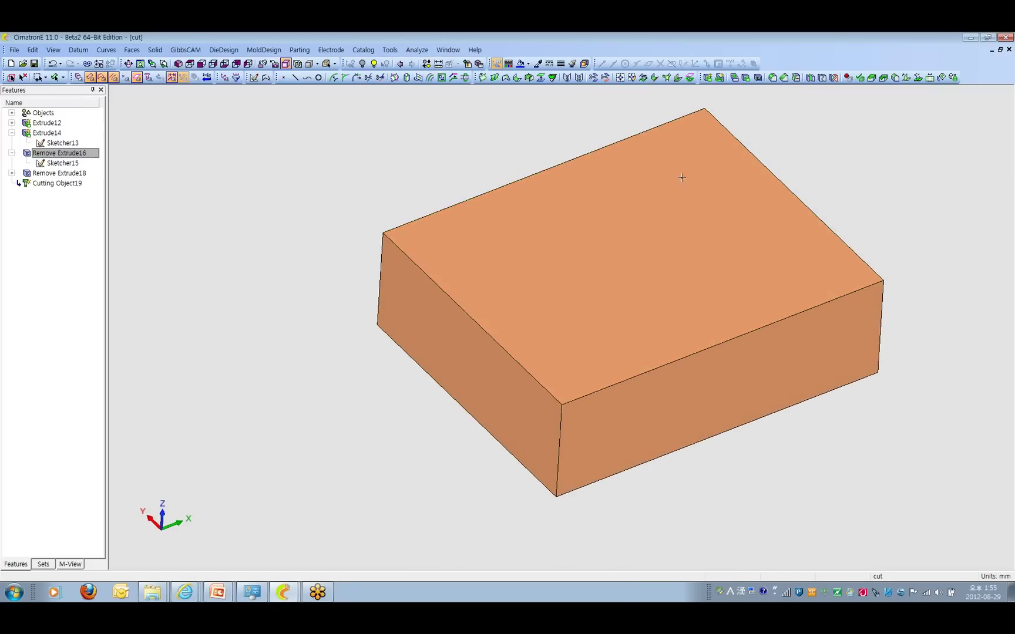
{"action": "scroll", "coordinate": [628, 318], "scroll_direction": "down", "scroll_amount": 2}
{"action": "left_click_drag", "start_coordinate": [389, 162], "coordinate": [809, 495]}
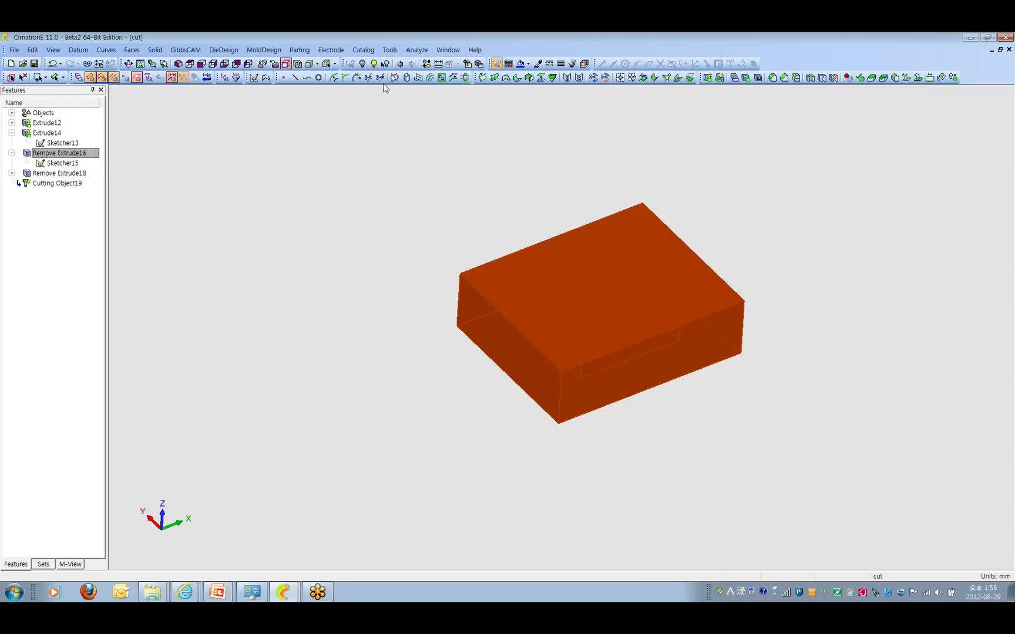
{"action": "left_click", "coordinate": [373, 64]}
{"action": "key", "text": "ctrl+z"}
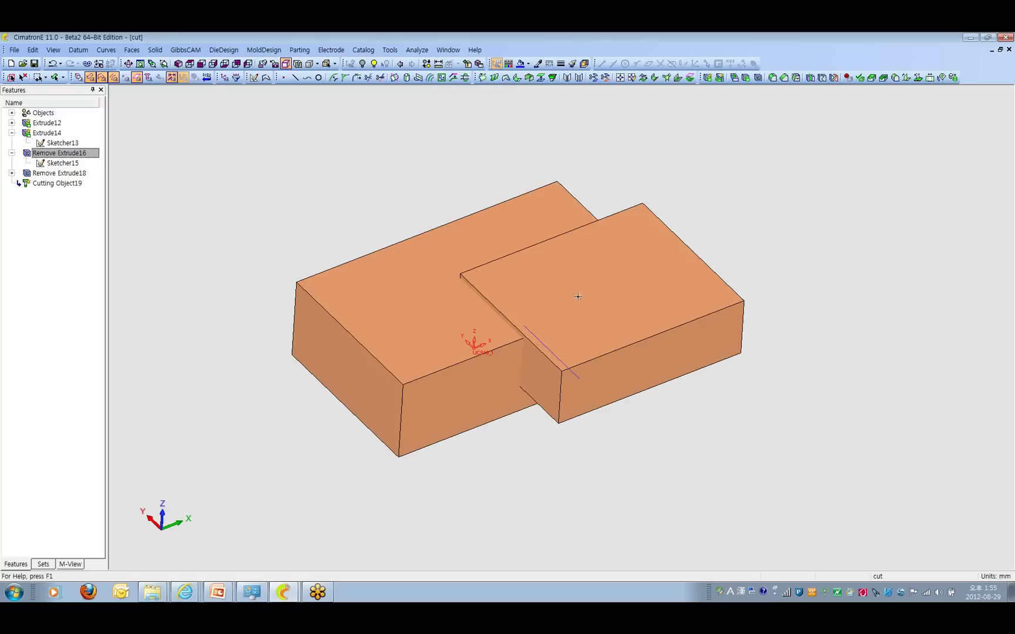
Cut the large block with the offset Cutting Object, and inspect the clearance around the notched block
{"action": "scroll", "coordinate": [588, 306], "scroll_direction": "up", "scroll_amount": 3}
{"action": "left_click", "coordinate": [156, 50]}
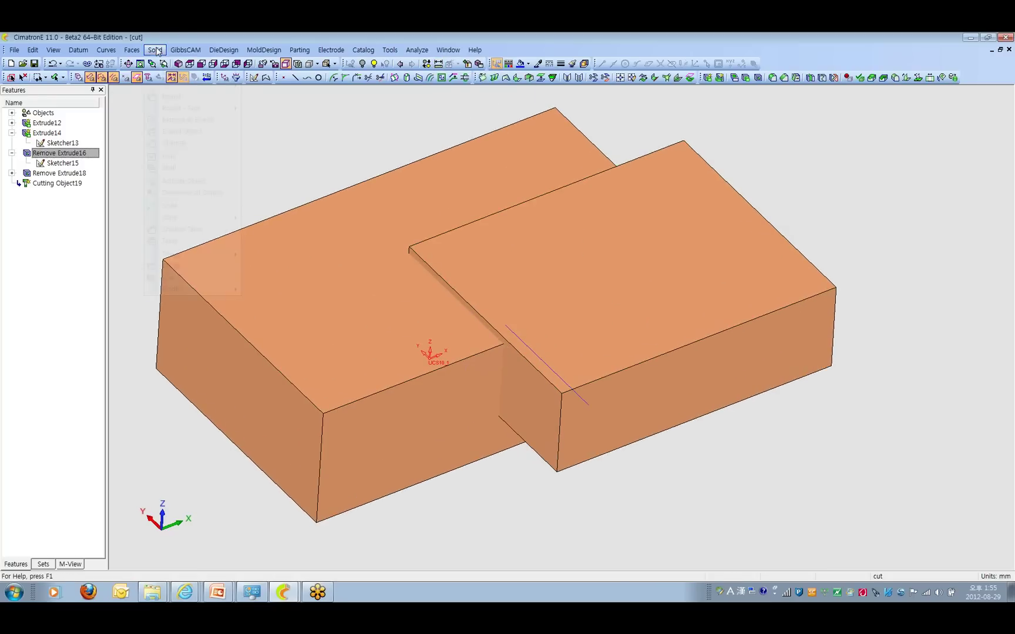
{"action": "left_click", "coordinate": [176, 277]}
{"action": "left_click", "coordinate": [288, 320]}
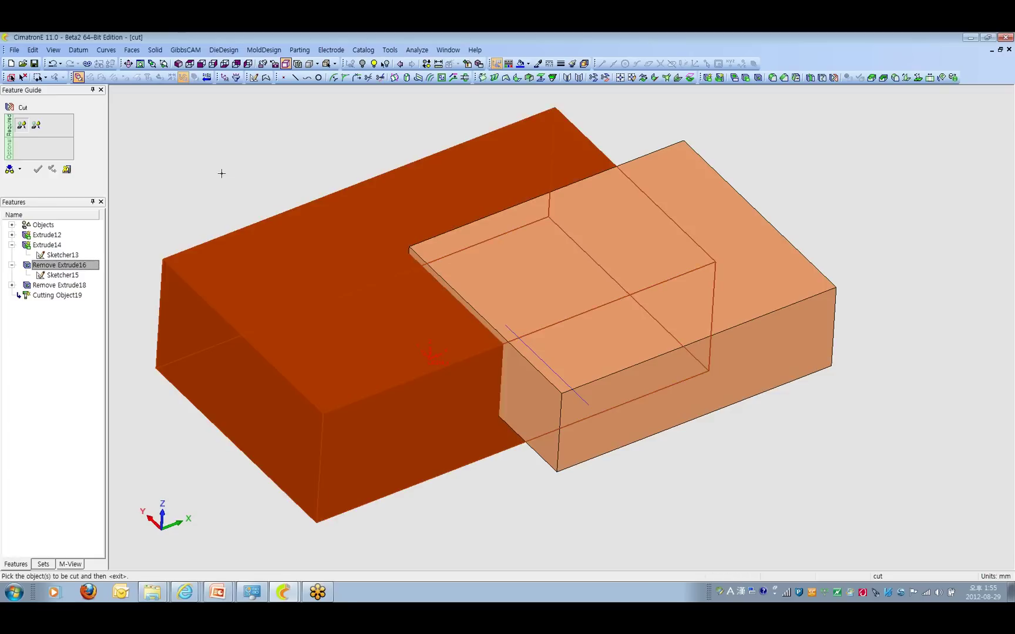
{"action": "middle_click", "coordinate": [220, 170]}
{"action": "left_click", "coordinate": [578, 315]}
{"action": "left_click", "coordinate": [38, 170]}
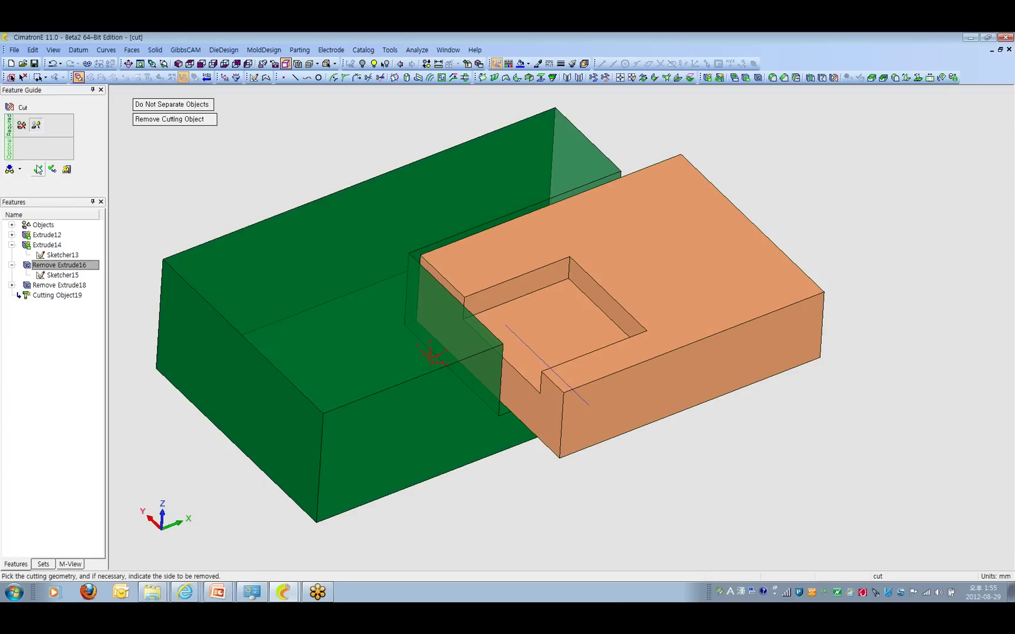
{"action": "scroll", "coordinate": [671, 467], "scroll_direction": "up", "scroll_amount": 4}
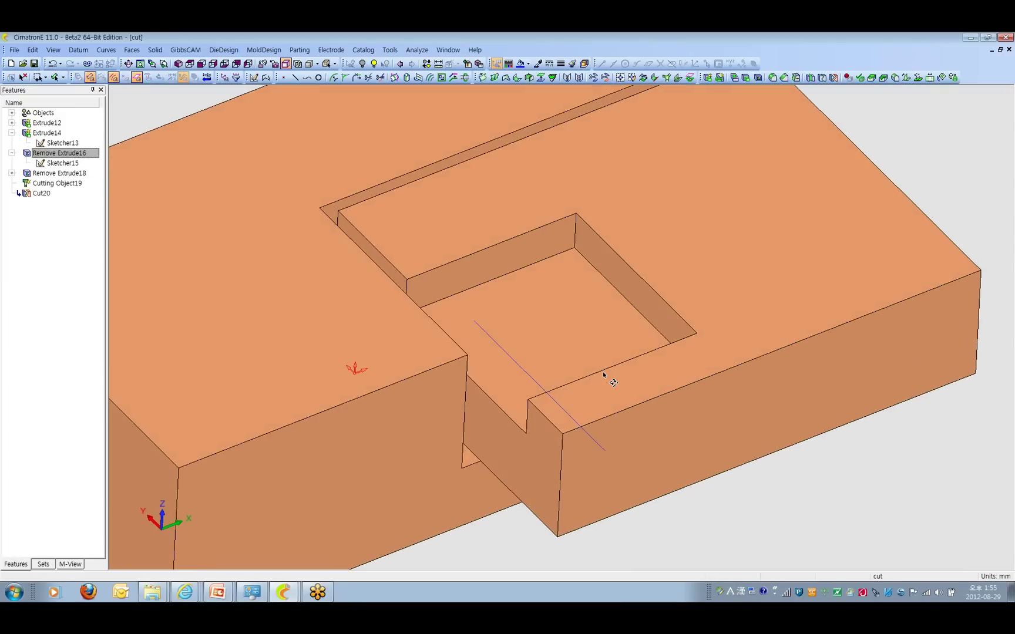
{"action": "scroll", "coordinate": [605, 370], "scroll_direction": "down", "scroll_amount": 4}
{"action": "middle_click_drag", "start_coordinate": [594, 356], "coordinate": [607, 252]}
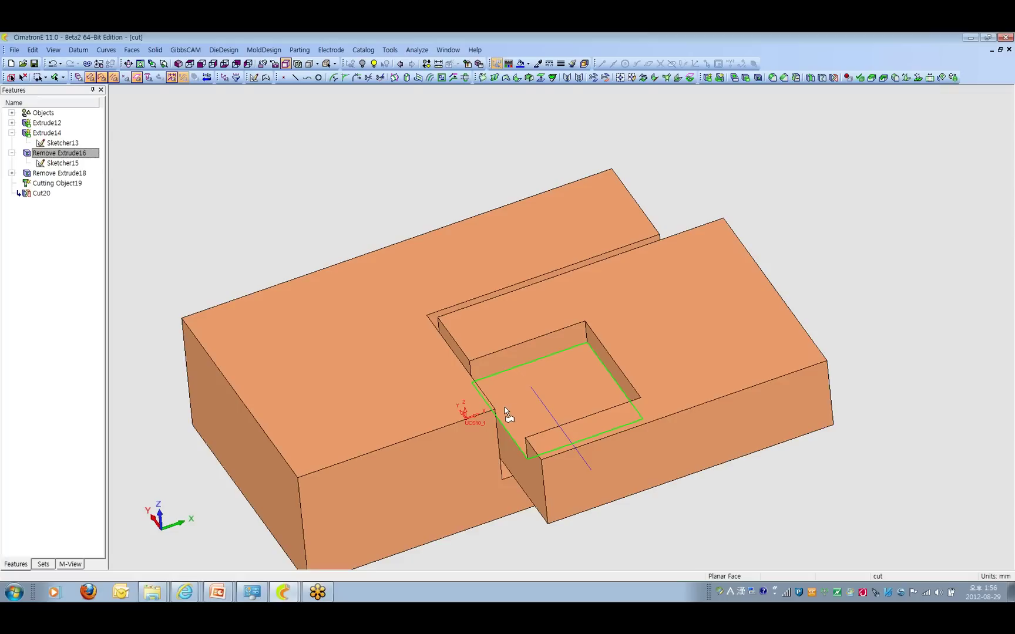
Review the method options that Extend Object offers for the large block's top face, leaving the block unextended
{"action": "left_click", "coordinate": [155, 50]}
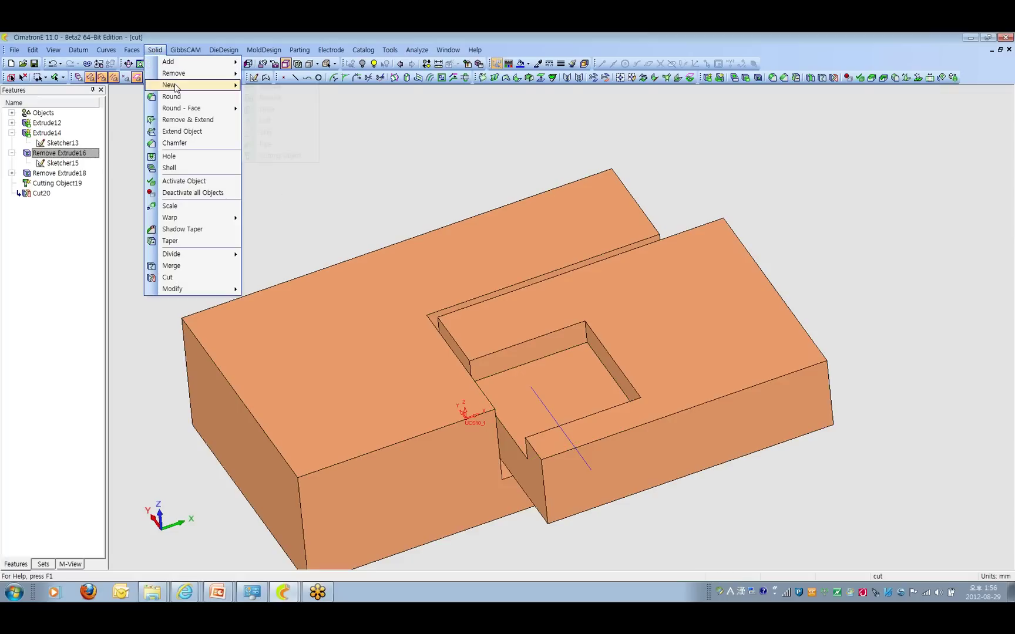
{"action": "mouse_move", "coordinate": [178, 87]}
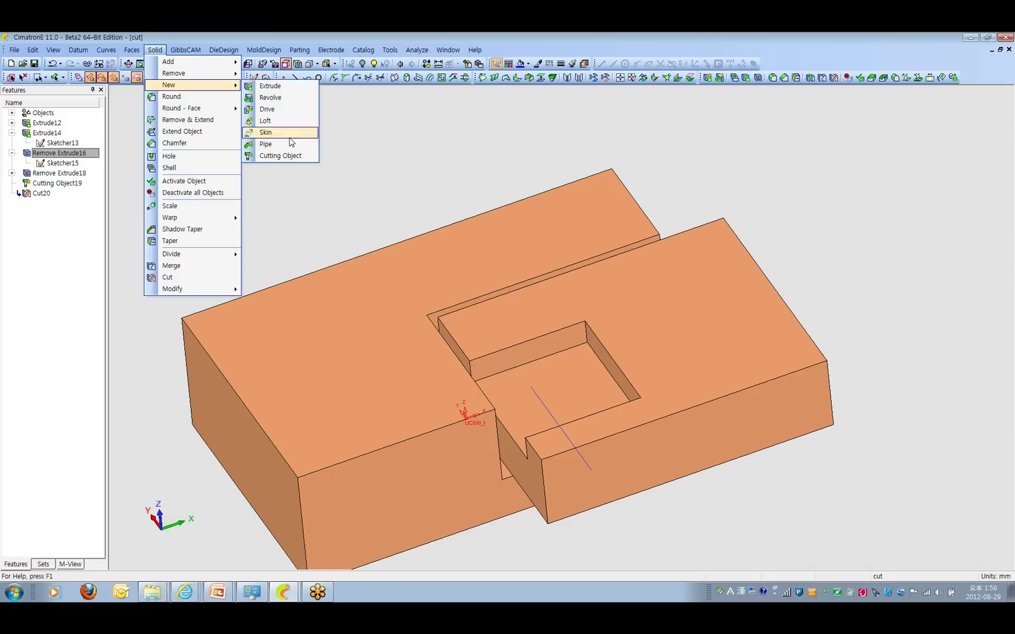
{"action": "left_click", "coordinate": [199, 133]}
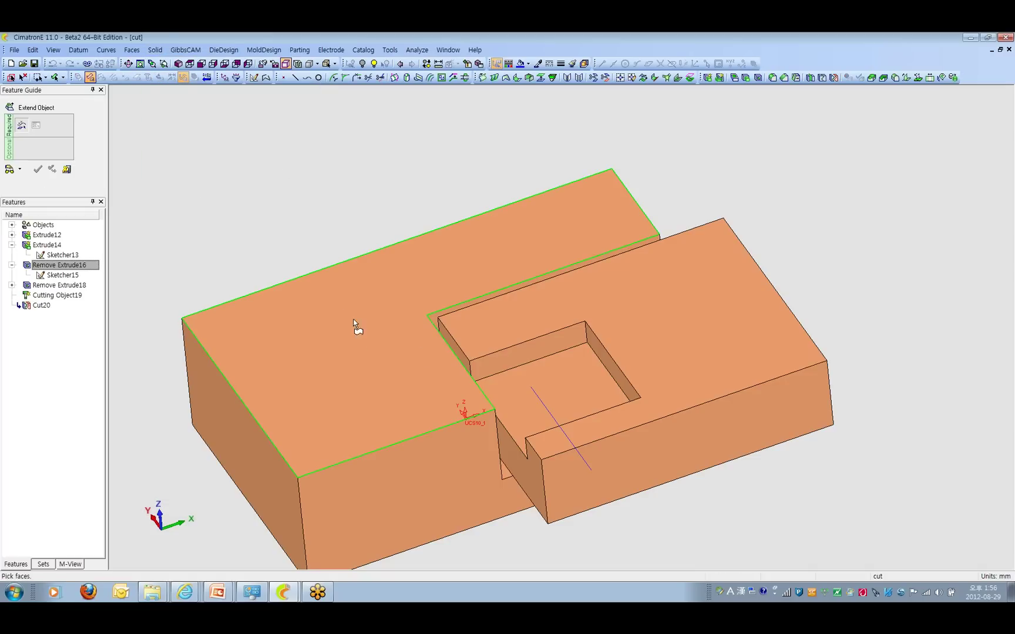
{"action": "left_click", "coordinate": [256, 320]}
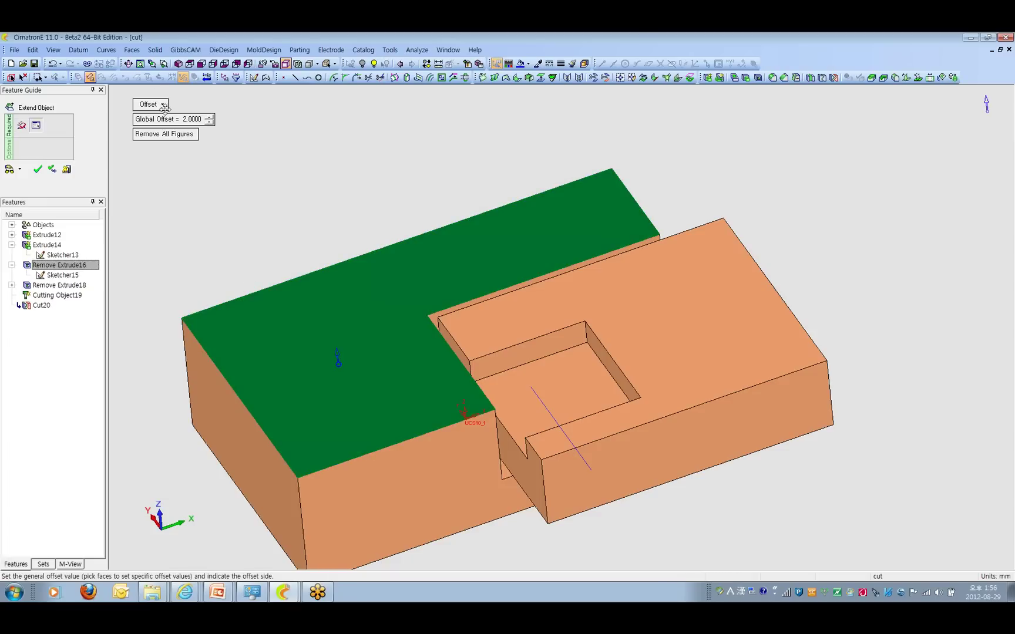
{"action": "left_click", "coordinate": [164, 105]}
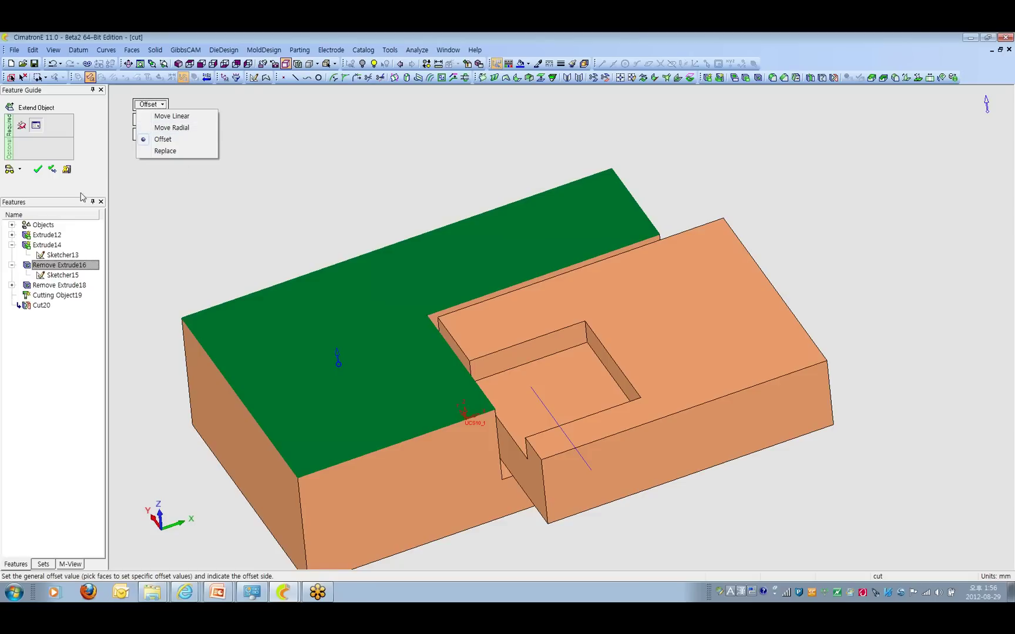
{"action": "left_click", "coordinate": [66, 169]}
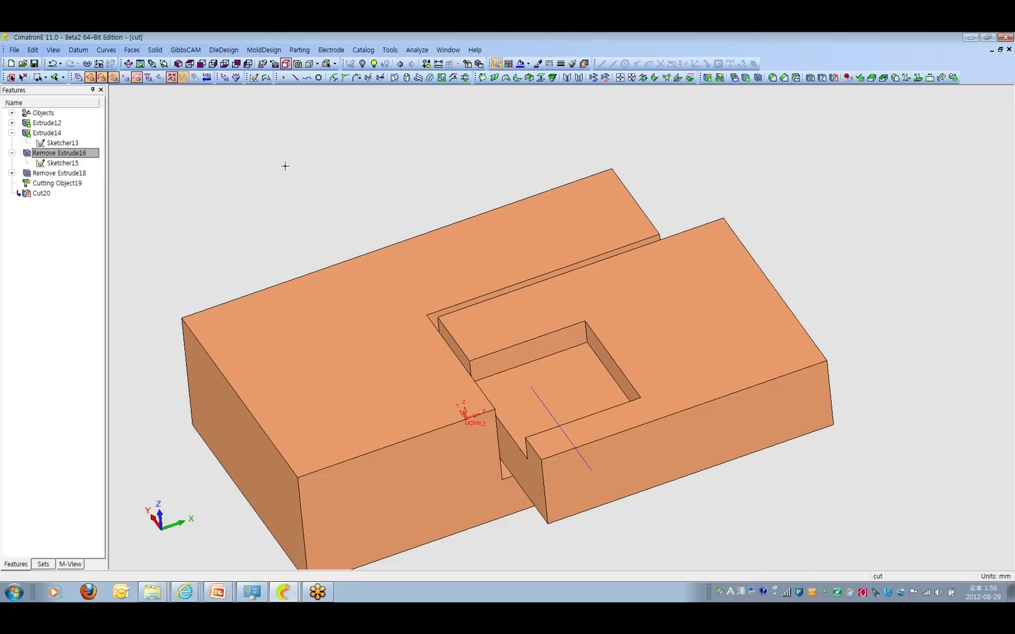
{"action": "scroll", "coordinate": [413, 224], "scroll_direction": "down", "scroll_amount": 2}
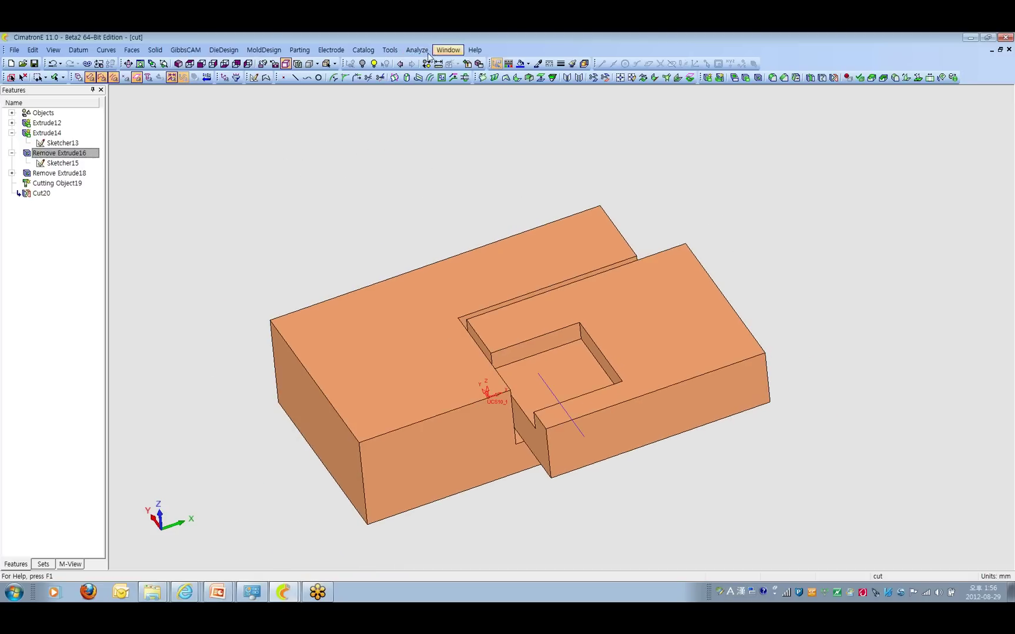
Switch to the Hanil-2012_MD mold assembly and open its Setup table
{"action": "left_click", "coordinate": [445, 51]}
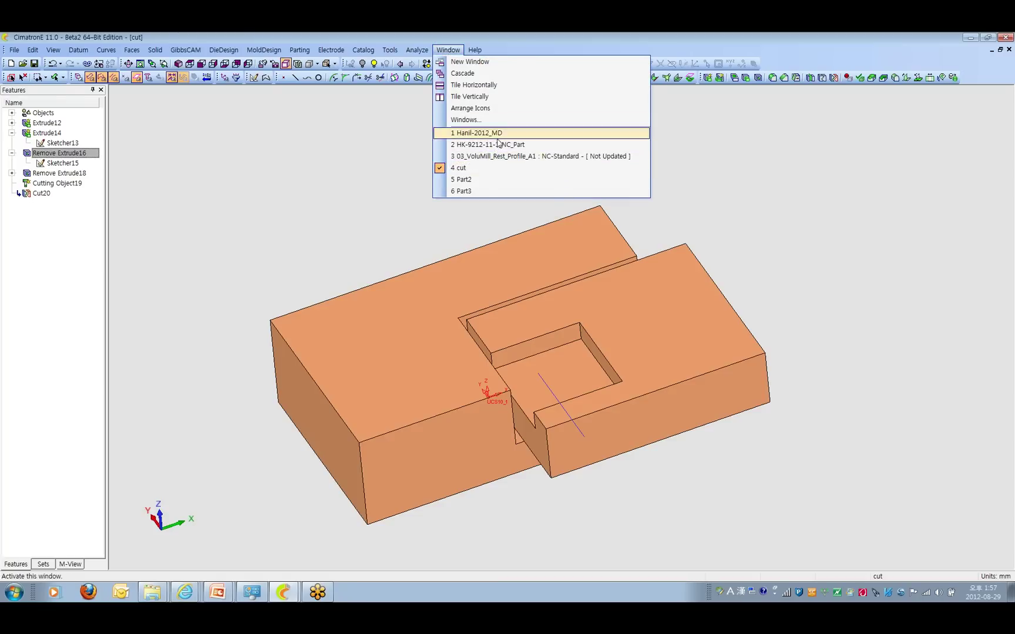
{"action": "left_click", "coordinate": [497, 133]}
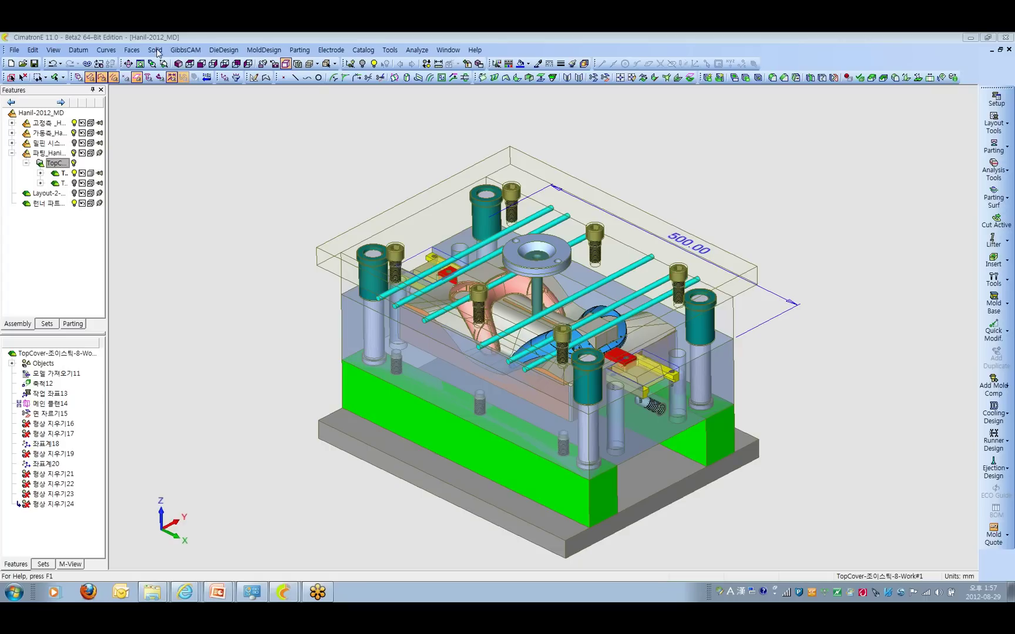
{"action": "left_click", "coordinate": [225, 51]}
{"action": "left_click", "coordinate": [243, 65]}
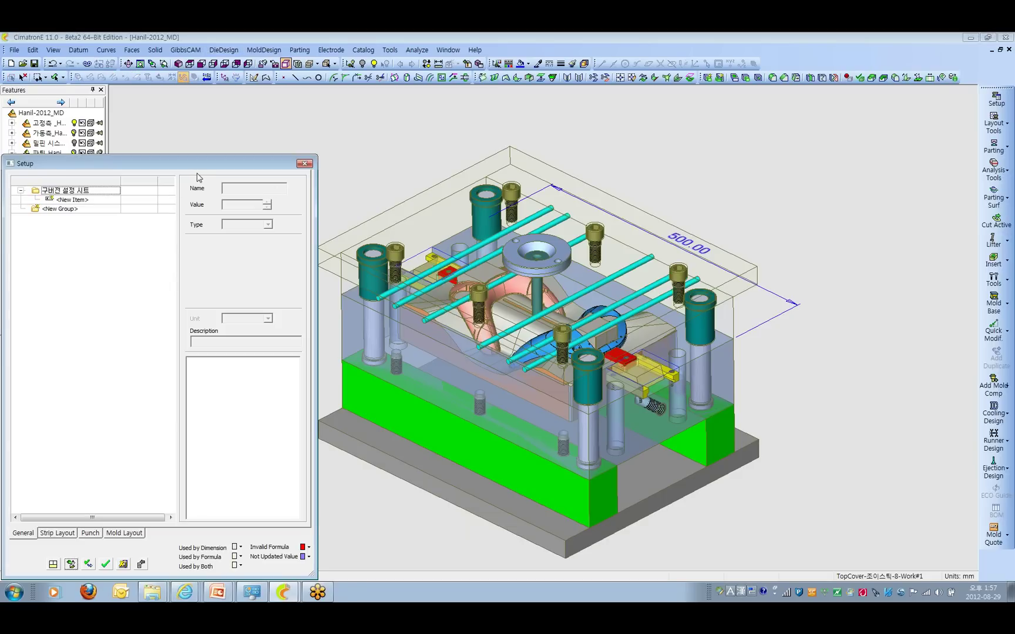
{"action": "left_click_drag", "start_coordinate": [200, 167], "coordinate": [419, 105]}
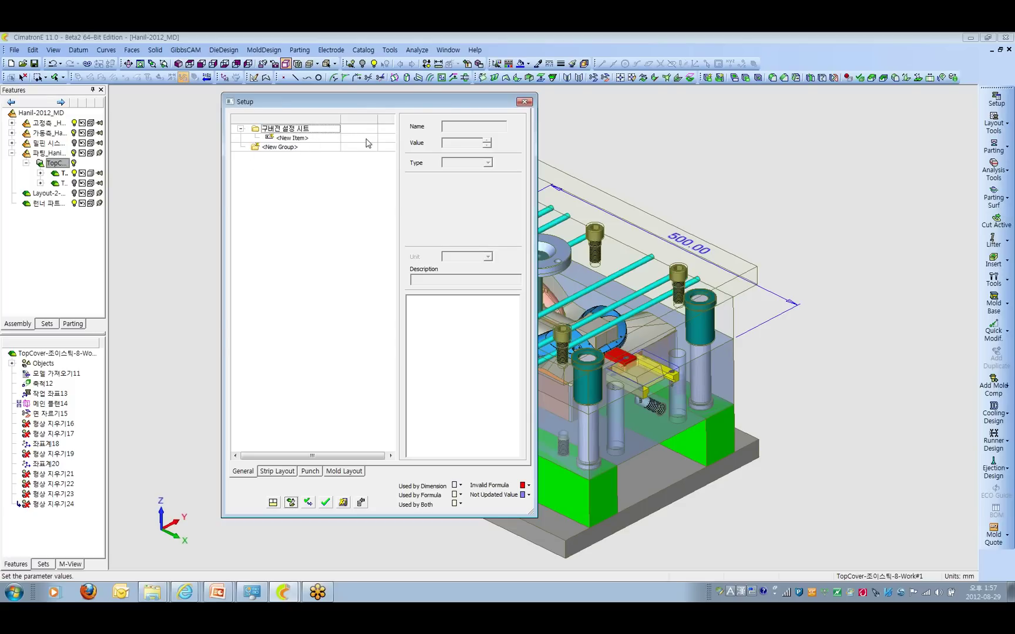
Try adding a setup item named a with the Formula type, and discard the setup table changes
{"action": "left_click", "coordinate": [291, 139]}
{"action": "left_click", "coordinate": [307, 138]}
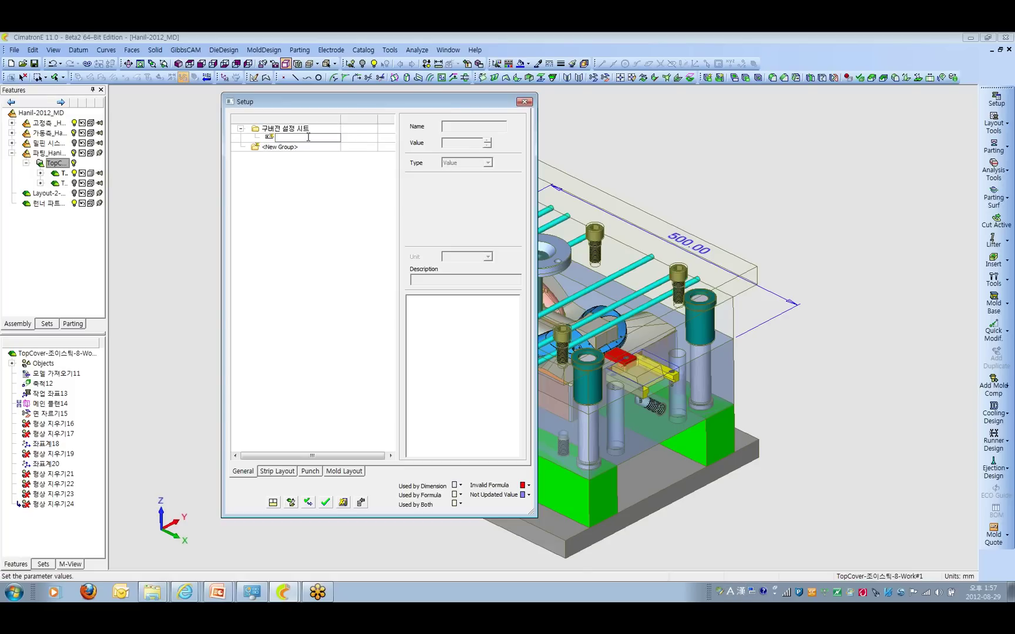
{"action": "type", "text": "a"}
{"action": "key", "text": "Return"}
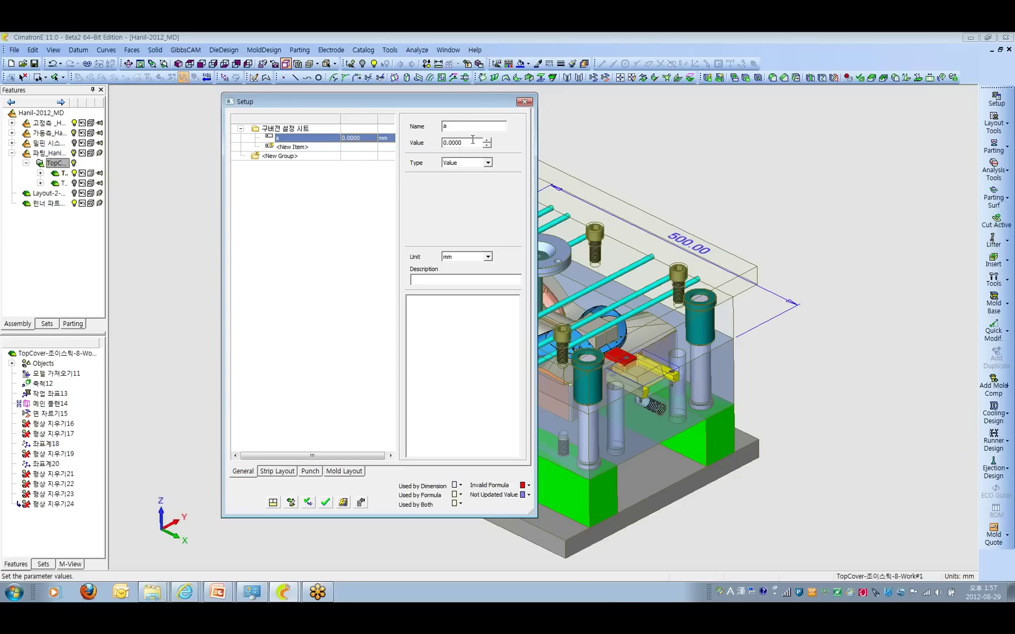
{"action": "left_click", "coordinate": [487, 162]}
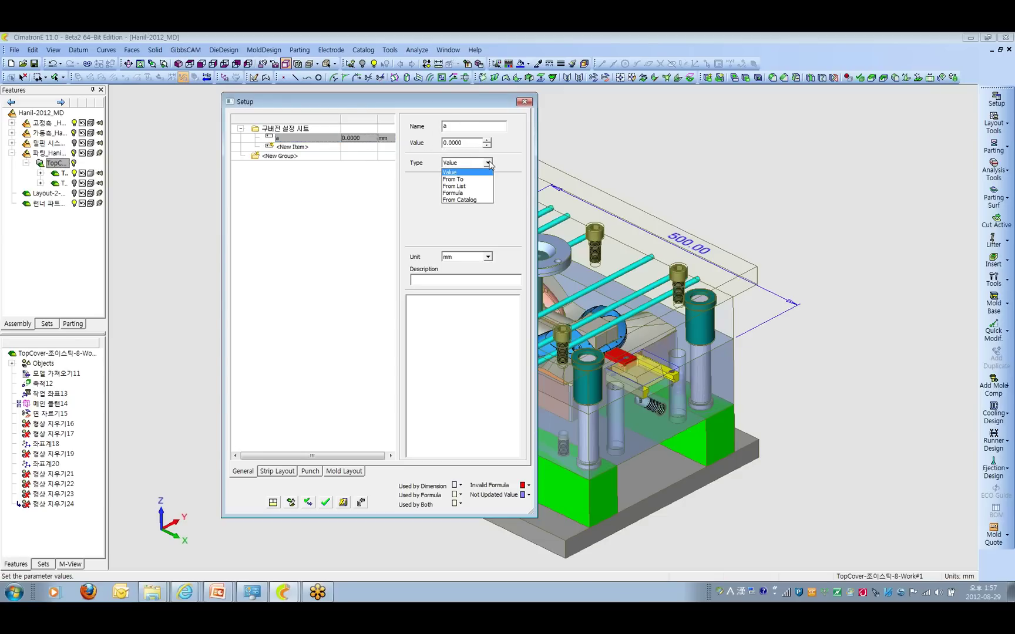
{"action": "left_click", "coordinate": [478, 193]}
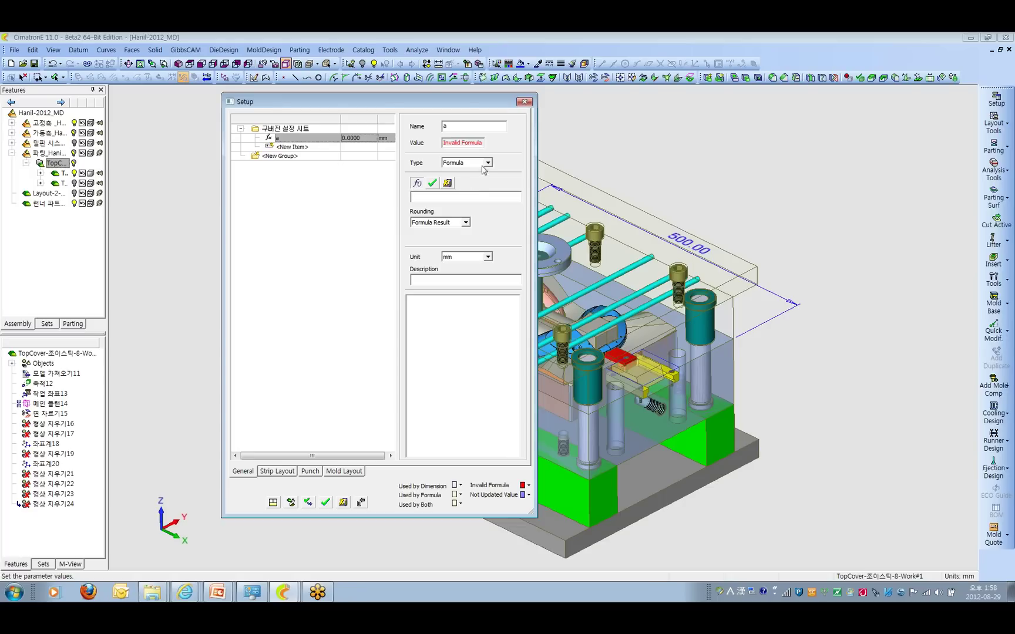
{"action": "left_click", "coordinate": [525, 102]}
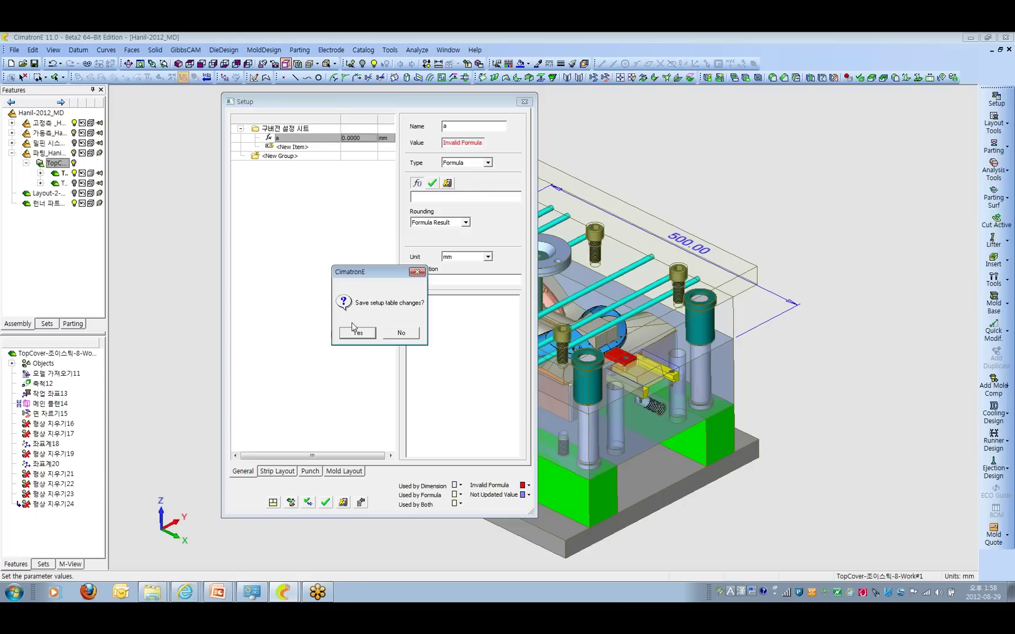
{"action": "left_click", "coordinate": [403, 337]}
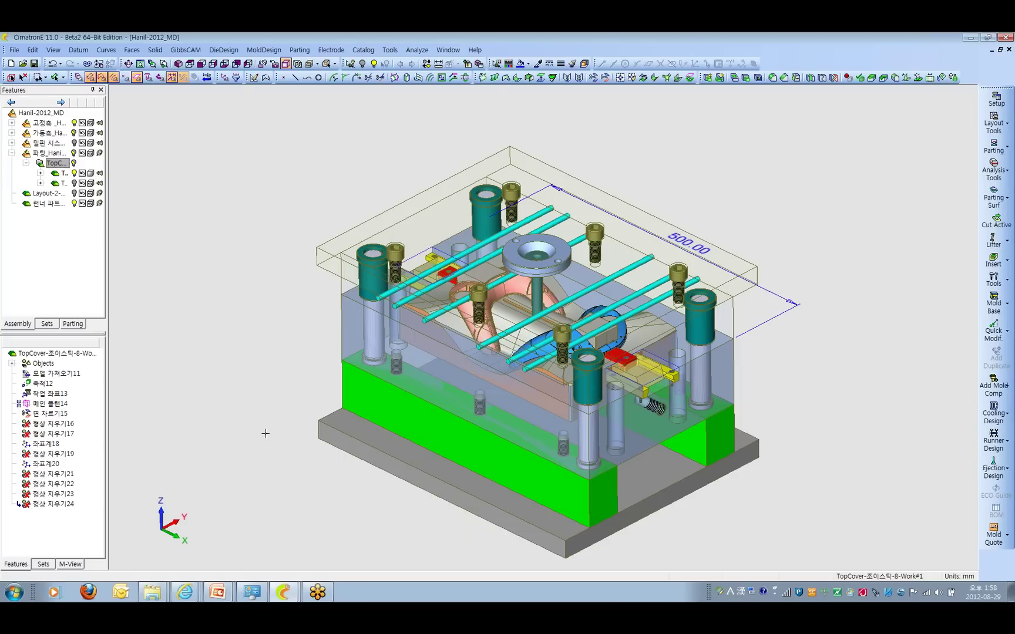
Look through the open 03_VoluMill_Rest_Profile_A1, Part3 and Part2 documents
{"action": "left_click", "coordinate": [448, 50]}
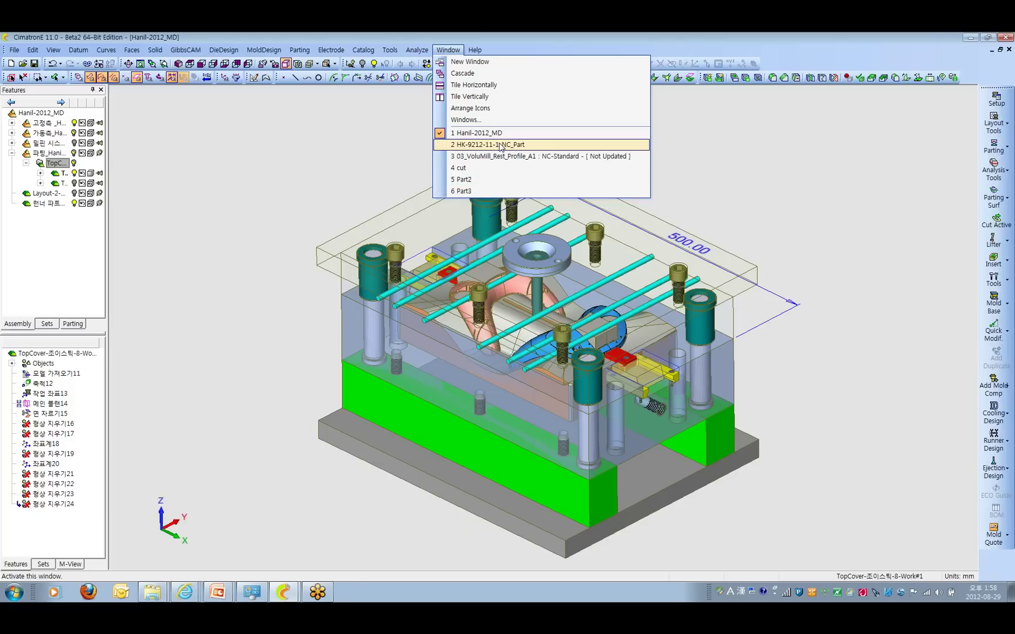
{"action": "left_click", "coordinate": [479, 156]}
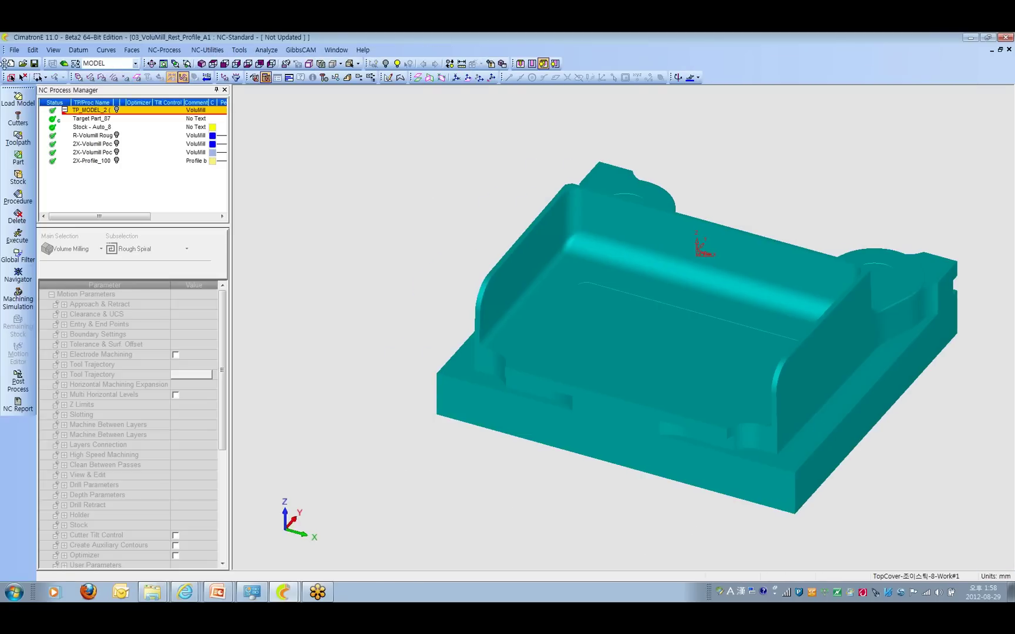
{"action": "left_click", "coordinate": [336, 50]}
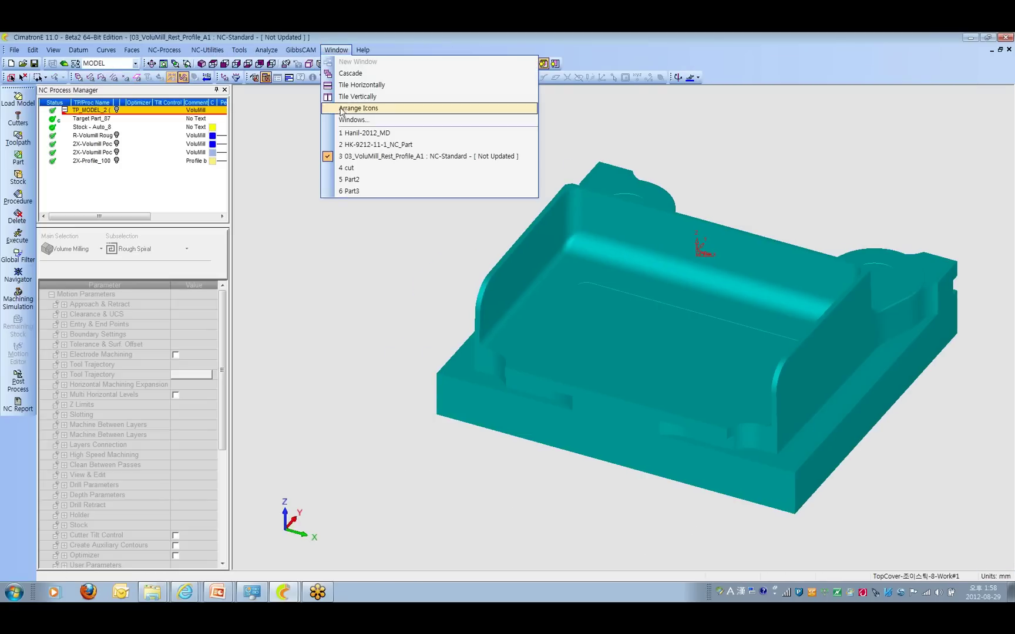
{"action": "left_click", "coordinate": [369, 191]}
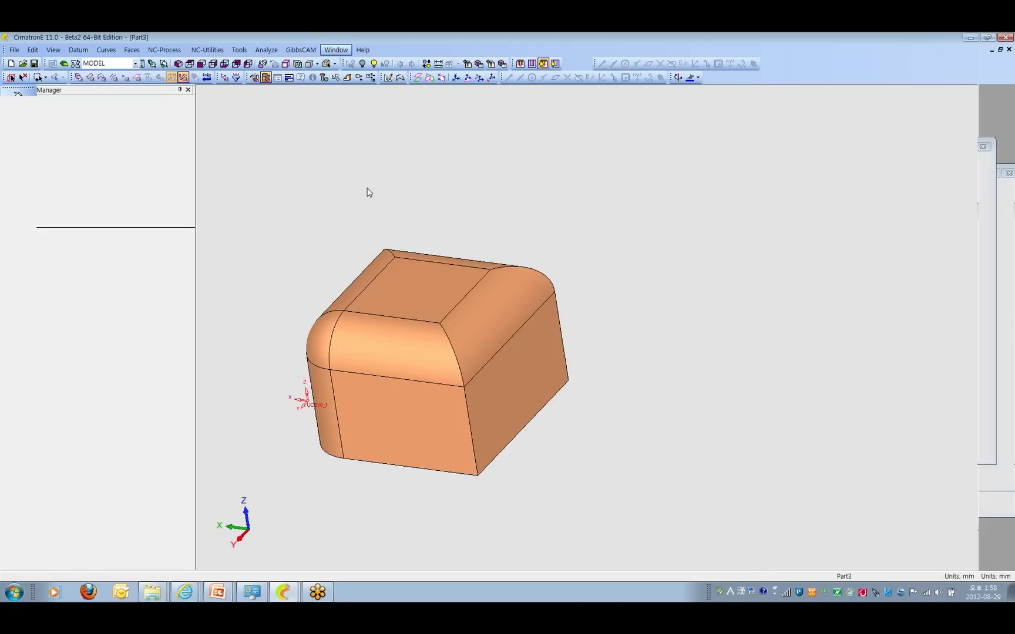
{"action": "left_click", "coordinate": [13, 50]}
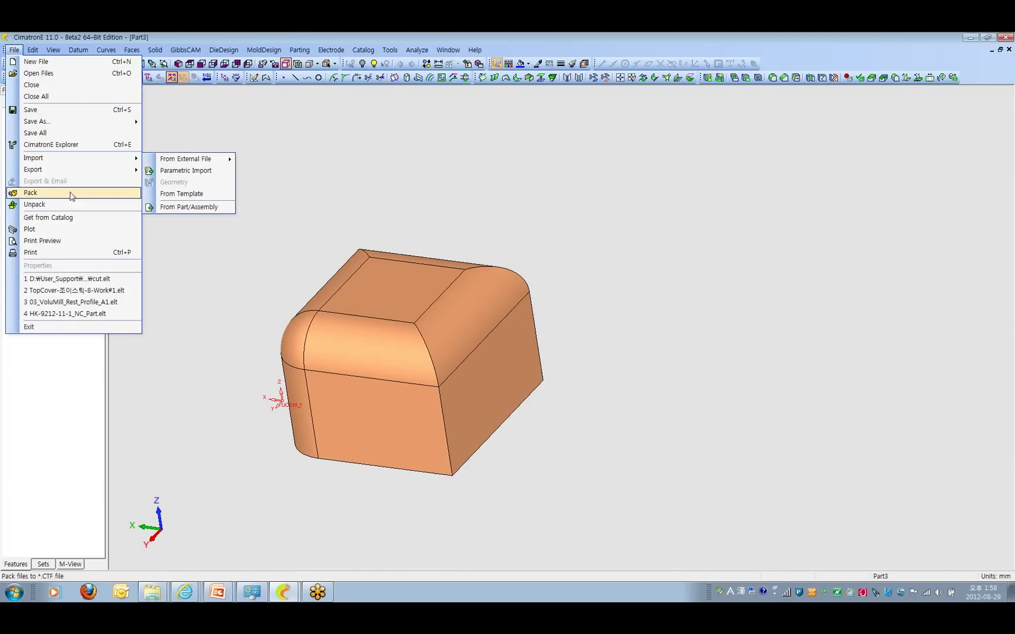
{"action": "left_click", "coordinate": [238, 187]}
{"action": "left_click", "coordinate": [448, 50]}
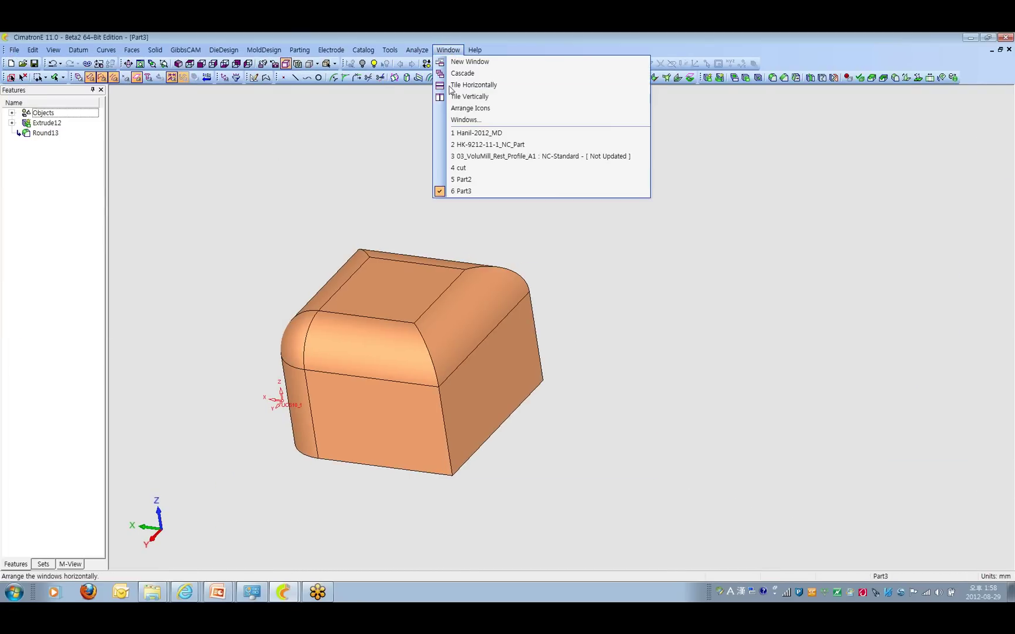
{"action": "left_click", "coordinate": [470, 179]}
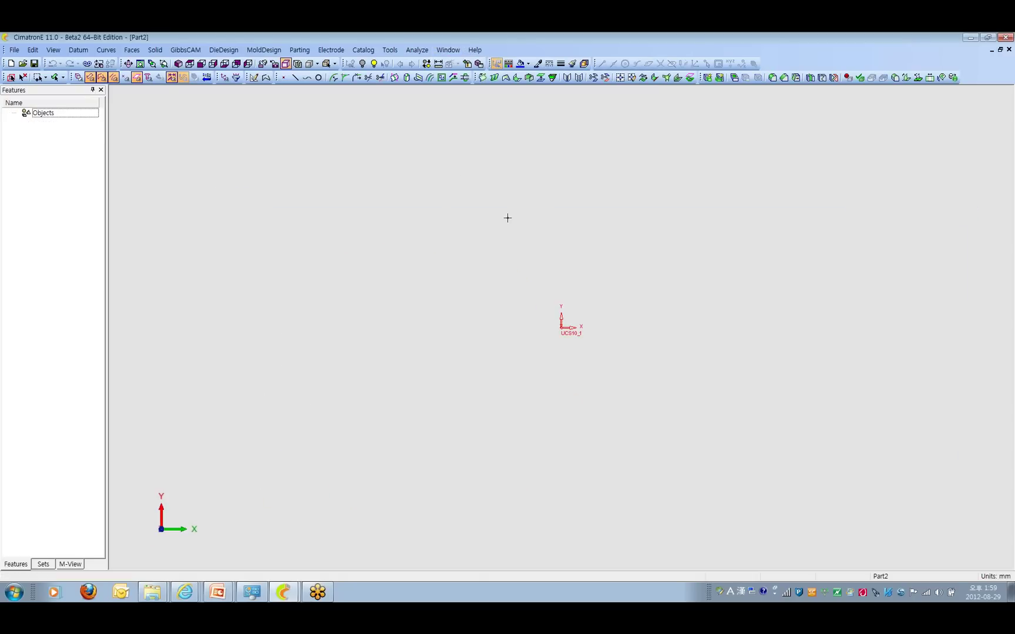
Switch to the CimatronE drafting session showing Sheet1 of Drawing0
{"action": "left_click", "coordinate": [284, 592]}
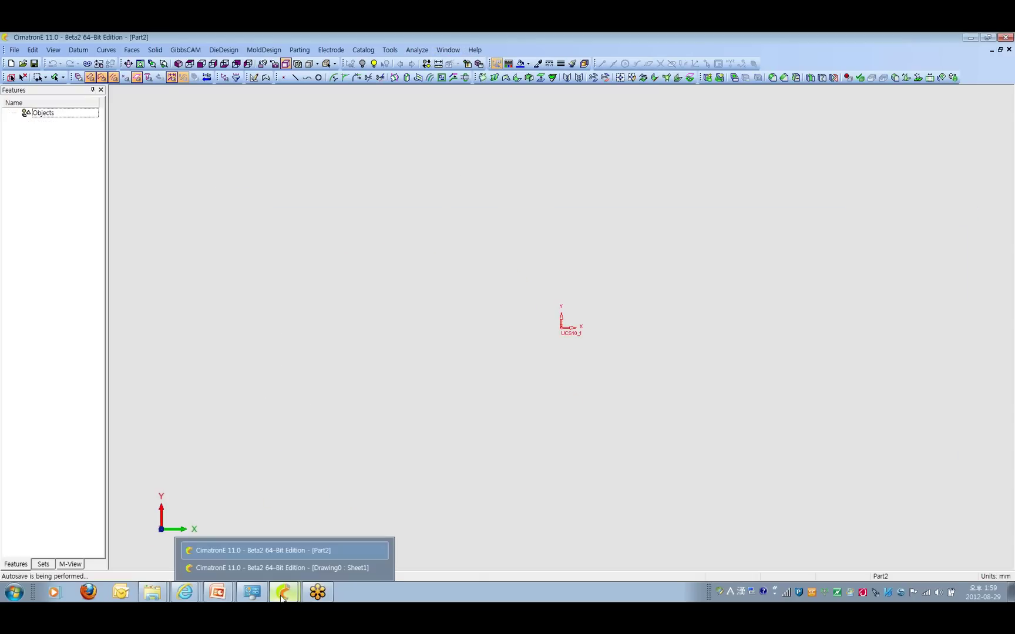
{"action": "left_click", "coordinate": [276, 567]}
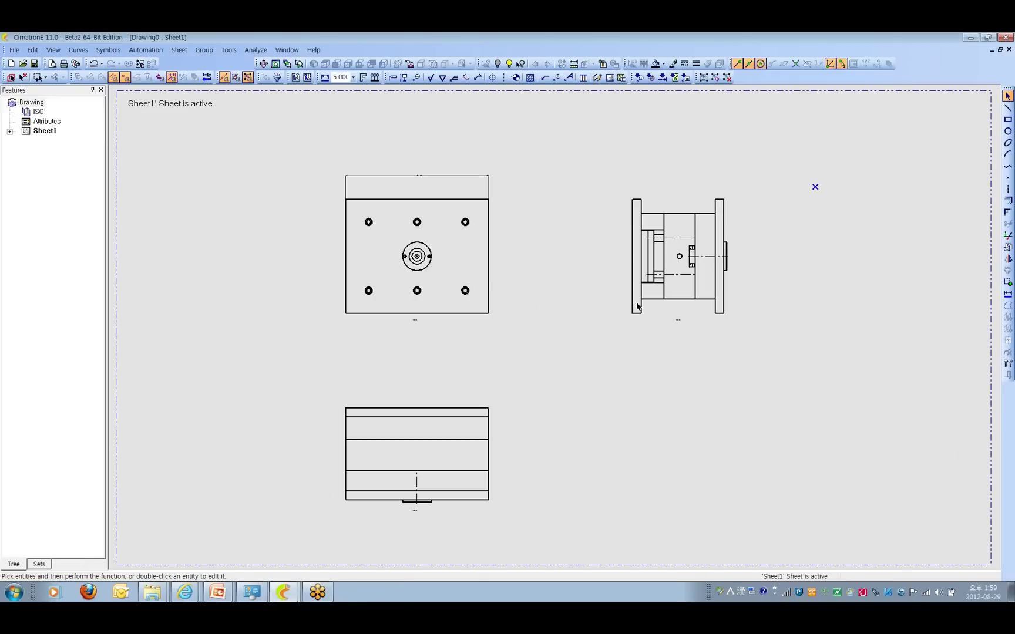
{"action": "scroll", "coordinate": [609, 449], "scroll_direction": "down", "scroll_amount": 2}
{"action": "scroll", "coordinate": [619, 374], "scroll_direction": "up", "scroll_amount": 2}
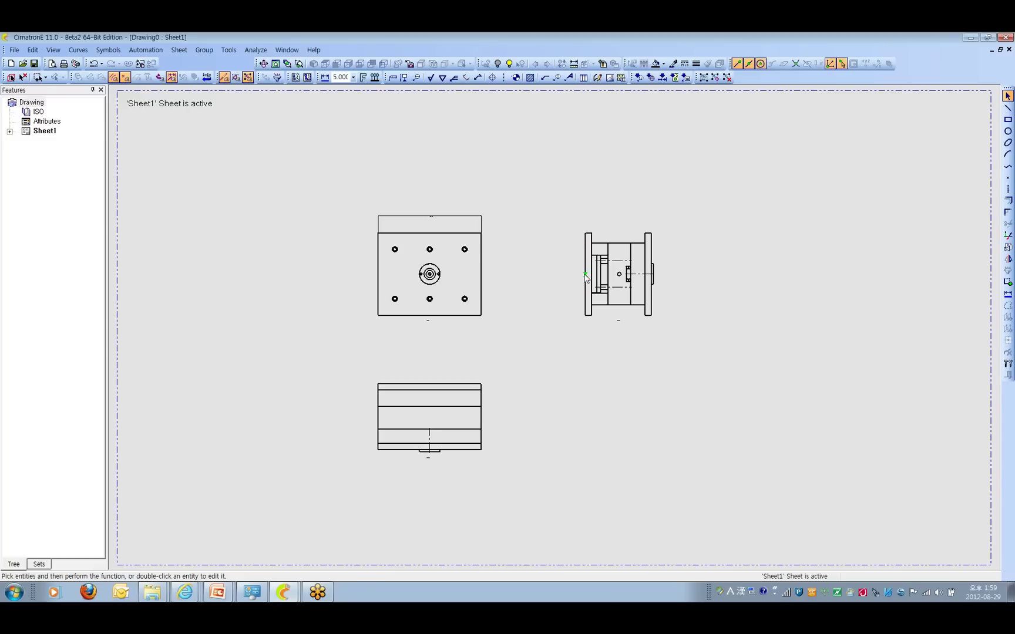
Relocate the aligned side view closer to the front view, and move the lower view up and slightly sideways
{"action": "right_click", "coordinate": [584, 276]}
{"action": "left_click", "coordinate": [545, 280]}
{"action": "double_click", "coordinate": [590, 288]}
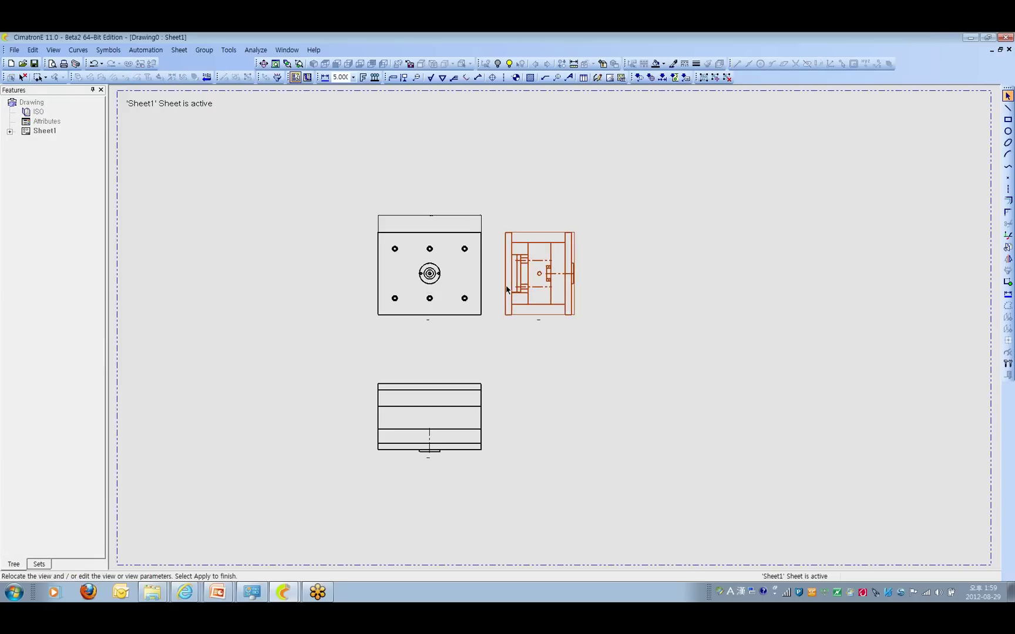
{"action": "left_click_drag", "start_coordinate": [580, 296], "coordinate": [555, 284]}
{"action": "middle_click", "coordinate": [582, 420]}
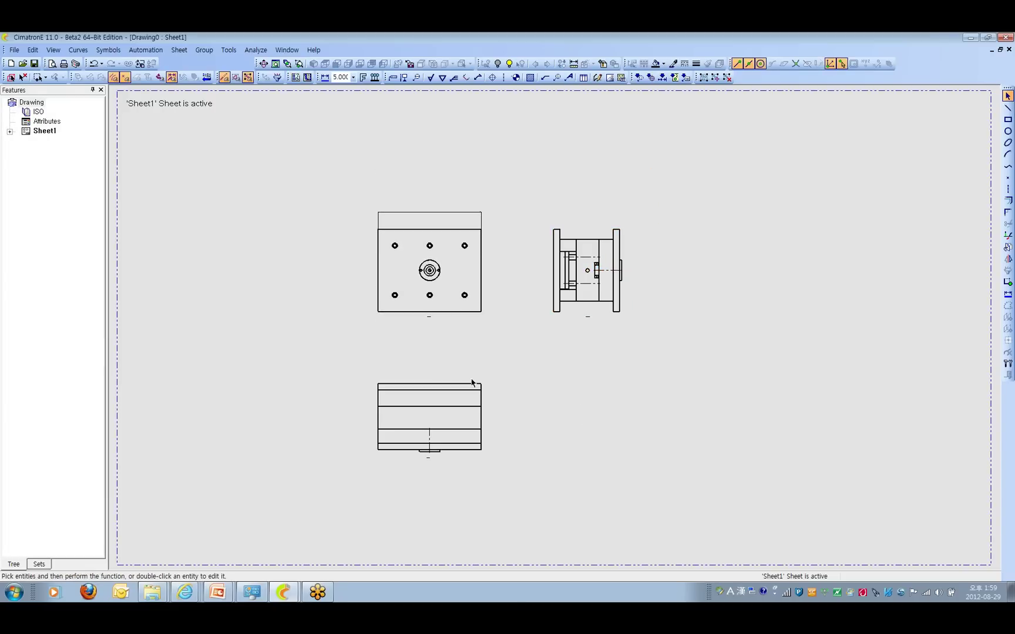
{"action": "left_click_drag", "start_coordinate": [465, 387], "coordinate": [458, 361]}
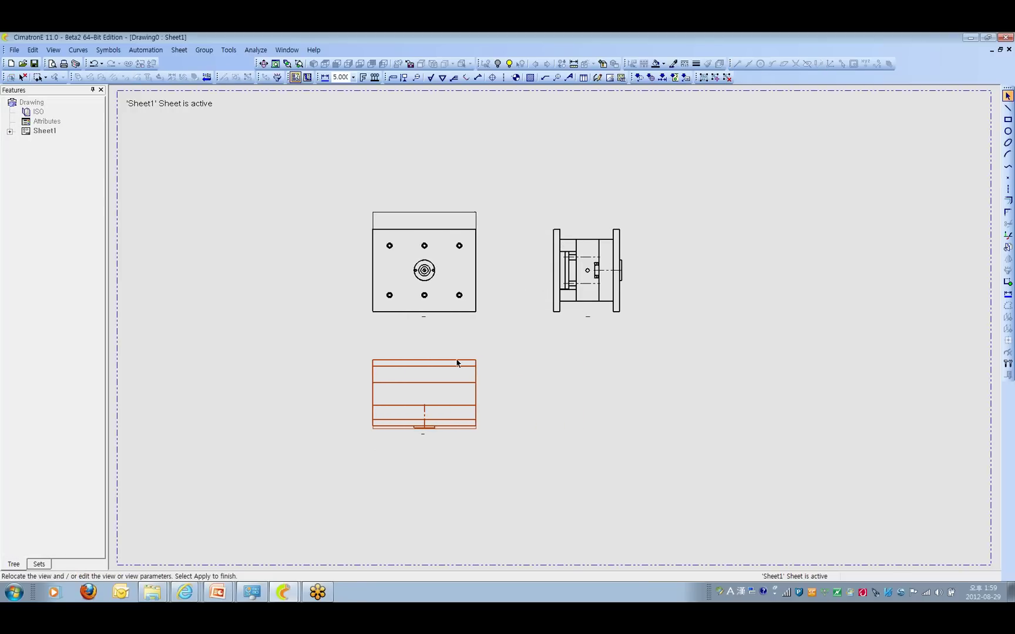
{"action": "middle_click", "coordinate": [458, 362]}
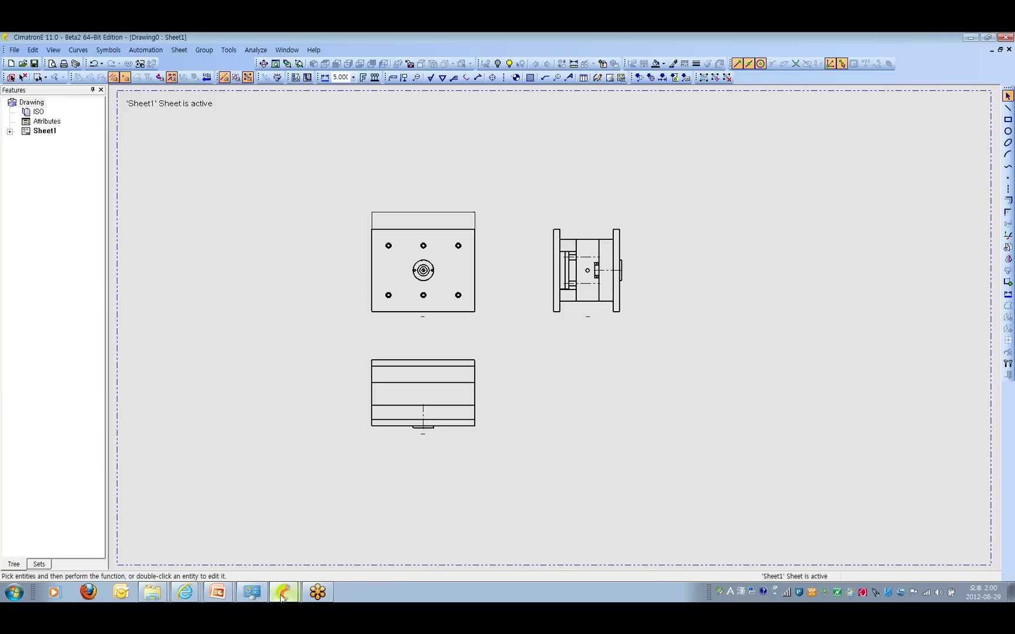
Switch to the running PowerPoint slide show of CimatrinE 11.pptx
{"action": "mouse_move", "coordinate": [221, 596]}
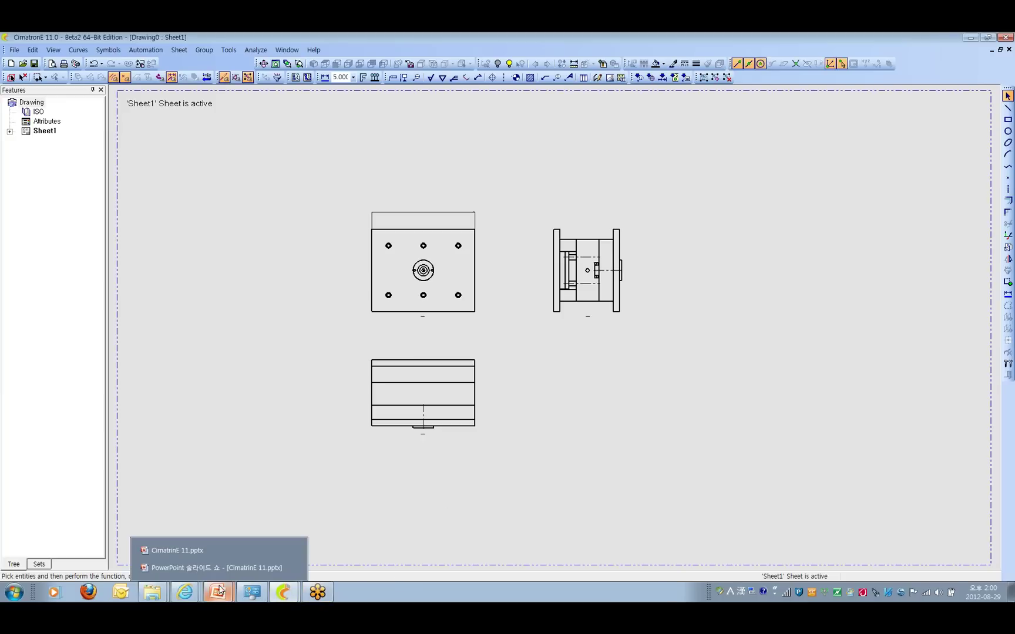
{"action": "left_click", "coordinate": [203, 568]}
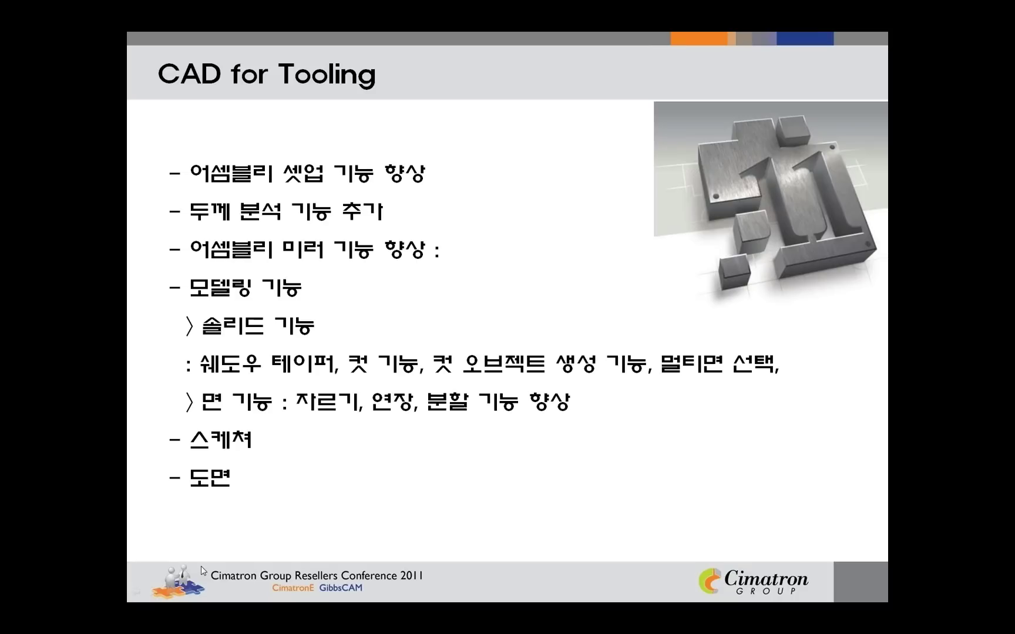
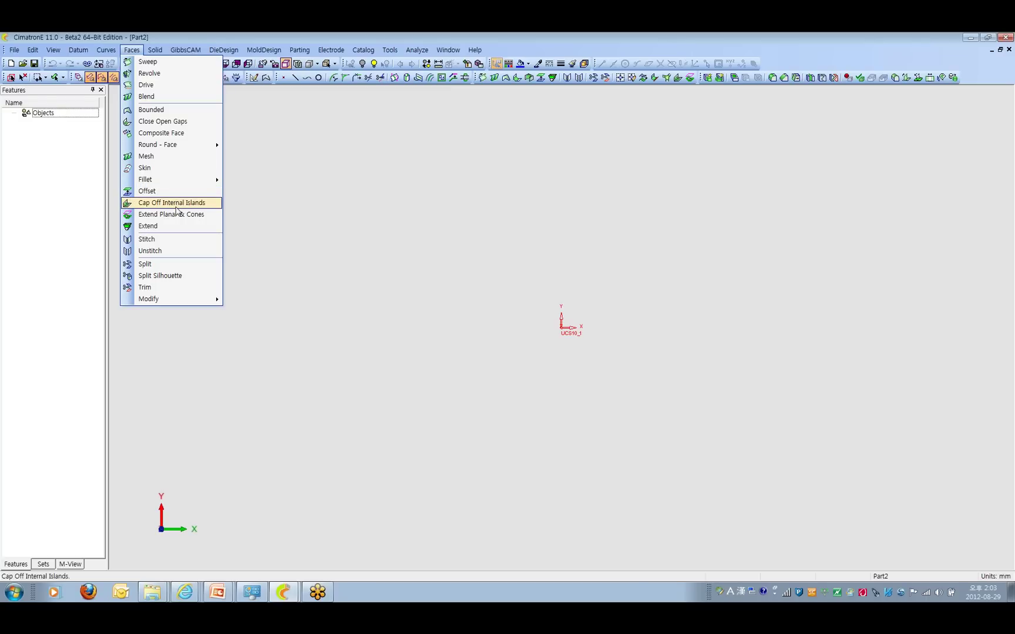
Switch to the Hanil-2012_MD assembly and hide all components other than the first TopCover work part
{"action": "left_click", "coordinate": [253, 176]}
{"action": "left_click", "coordinate": [445, 51]}
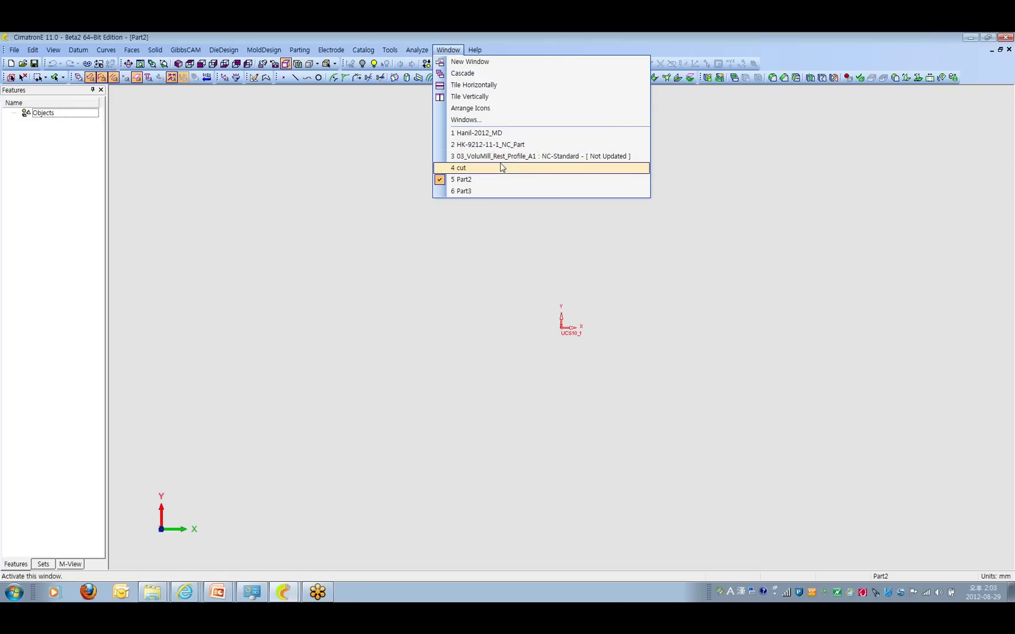
{"action": "left_click", "coordinate": [496, 133]}
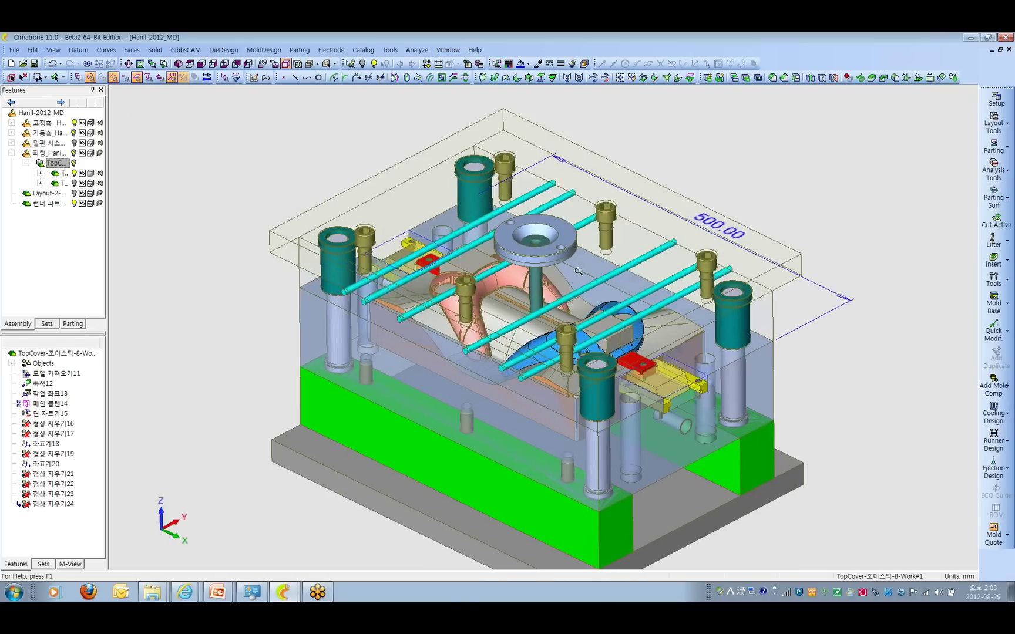
{"action": "scroll", "coordinate": [579, 271], "scroll_direction": "up", "scroll_amount": 3}
{"action": "middle_click_drag", "start_coordinate": [535, 276], "coordinate": [517, 329]}
{"action": "right_click", "coordinate": [63, 173]}
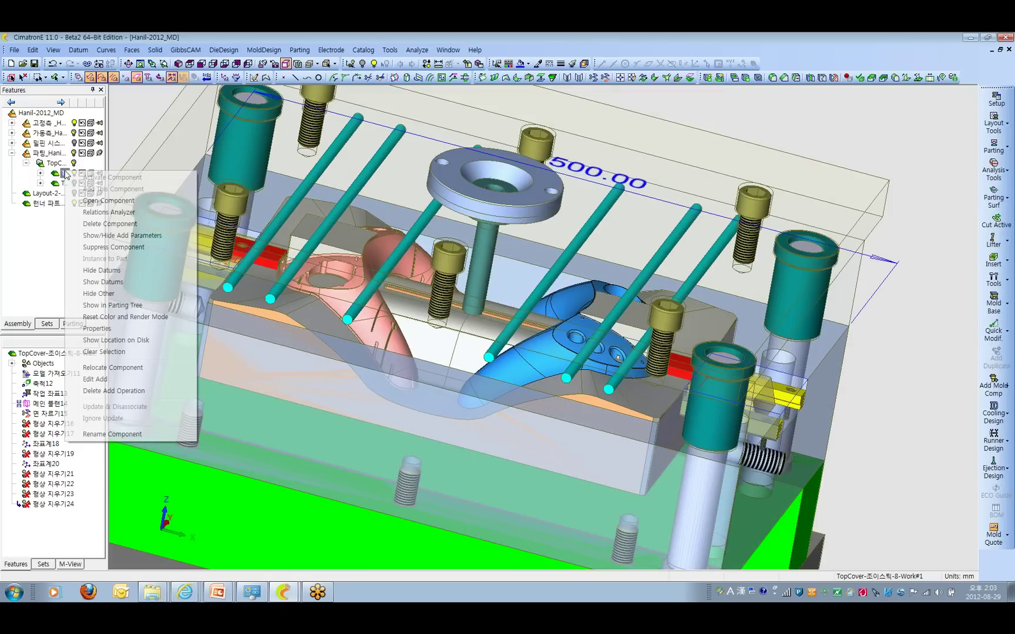
{"action": "left_click", "coordinate": [110, 296]}
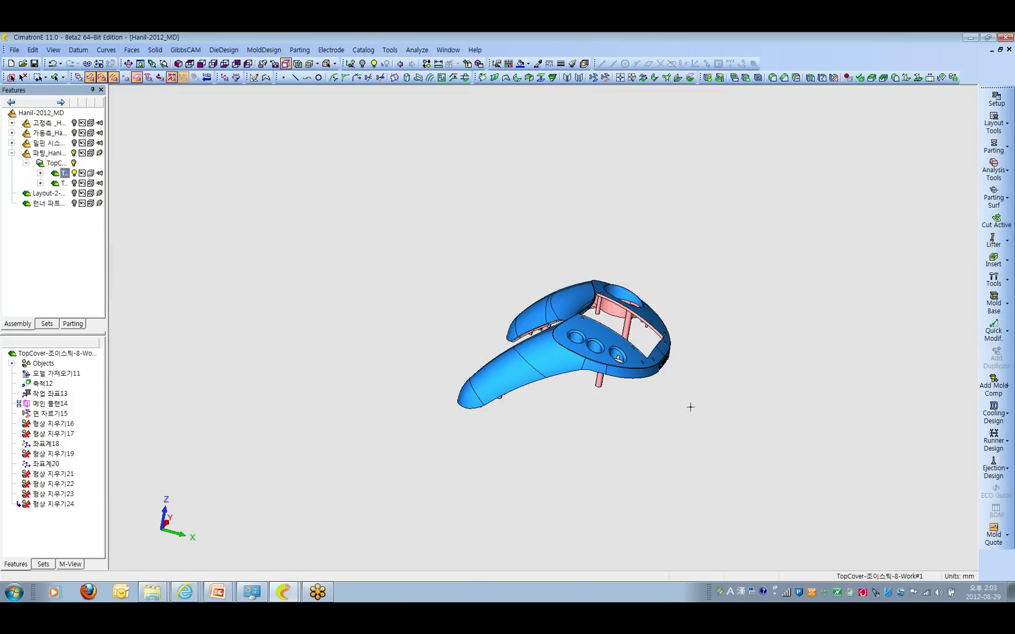
{"action": "middle_click_drag", "start_coordinate": [689, 408], "coordinate": [186, 174]}
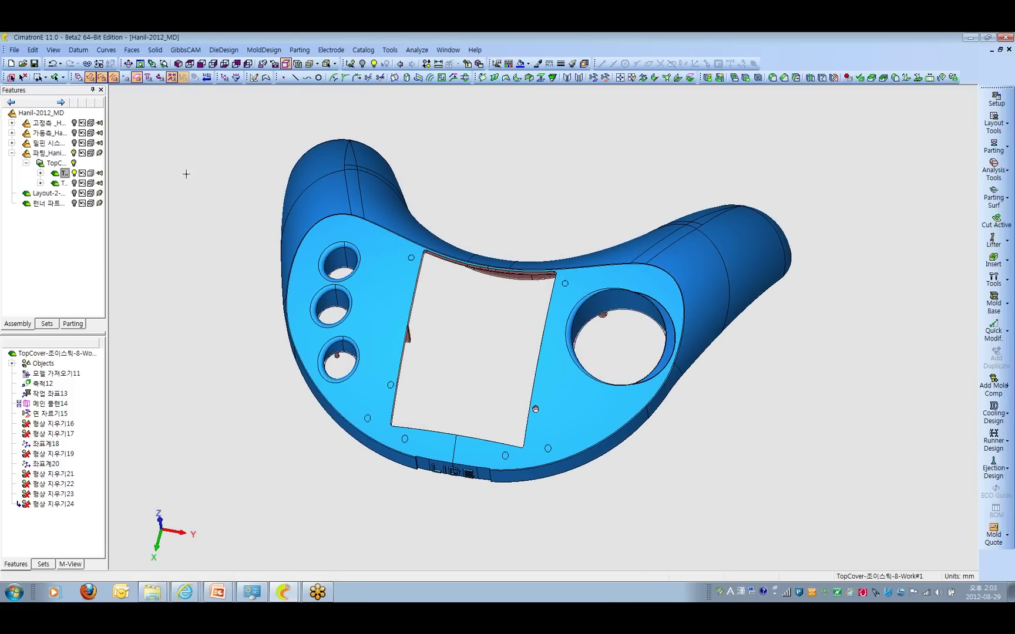
Try previewing Close Open Gaps on the edge loop of the TopCover's large rectangular window, using the Same Faces option
{"action": "left_click", "coordinate": [131, 50]}
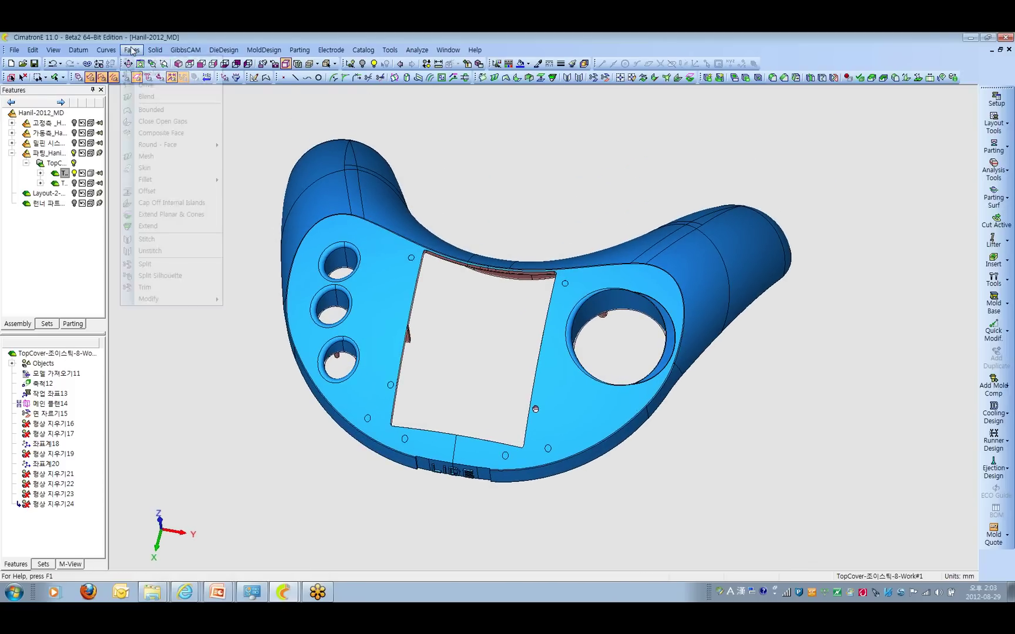
{"action": "left_click", "coordinate": [157, 122]}
{"action": "scroll", "coordinate": [454, 322], "scroll_direction": "up", "scroll_amount": 2}
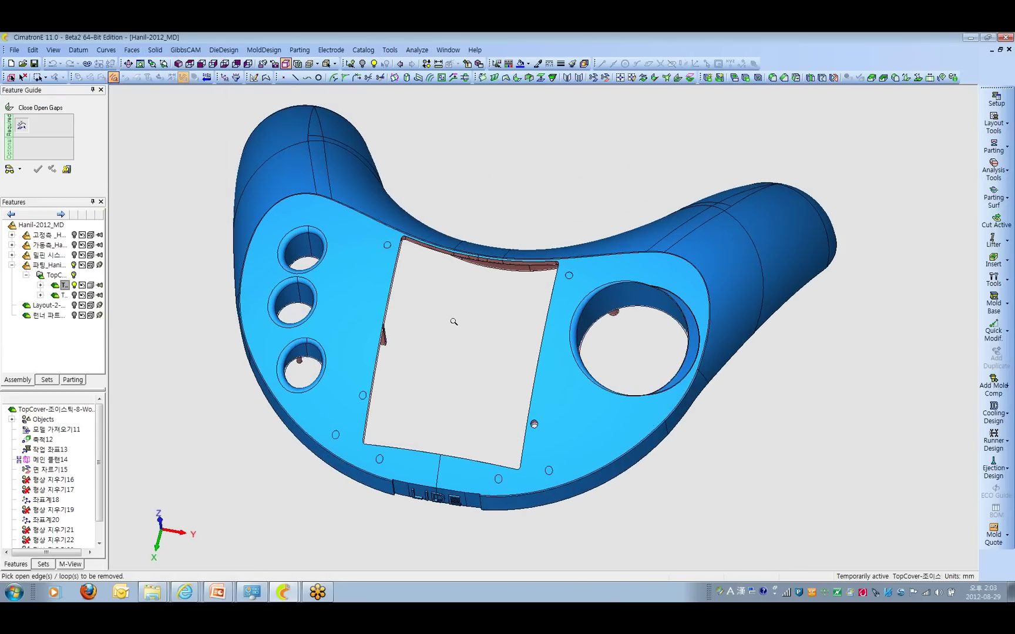
{"action": "scroll", "coordinate": [454, 322], "scroll_direction": "up", "scroll_amount": 3}
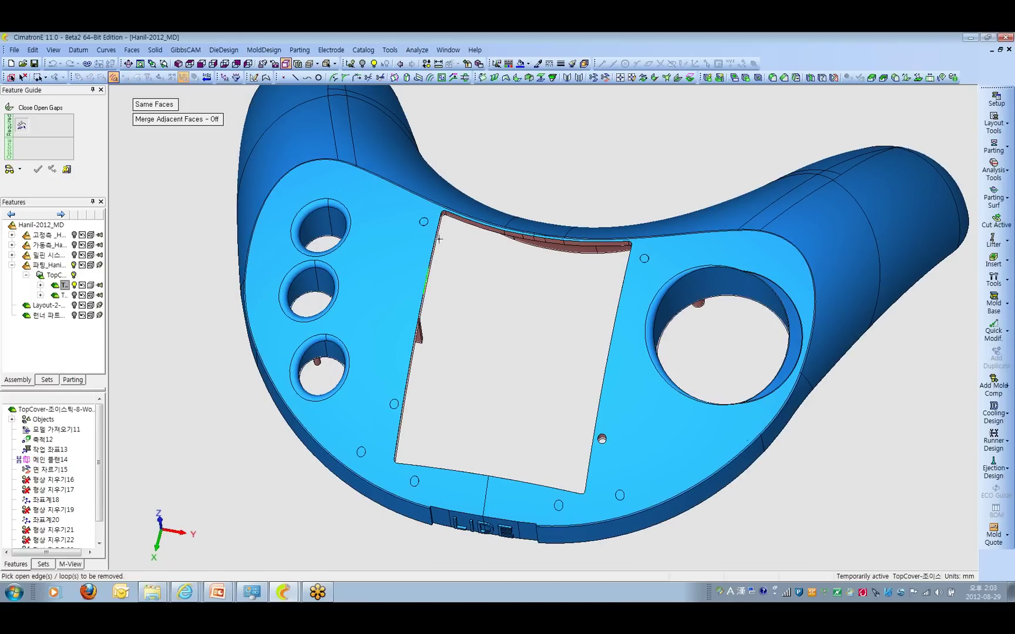
{"action": "left_click", "coordinate": [438, 241]}
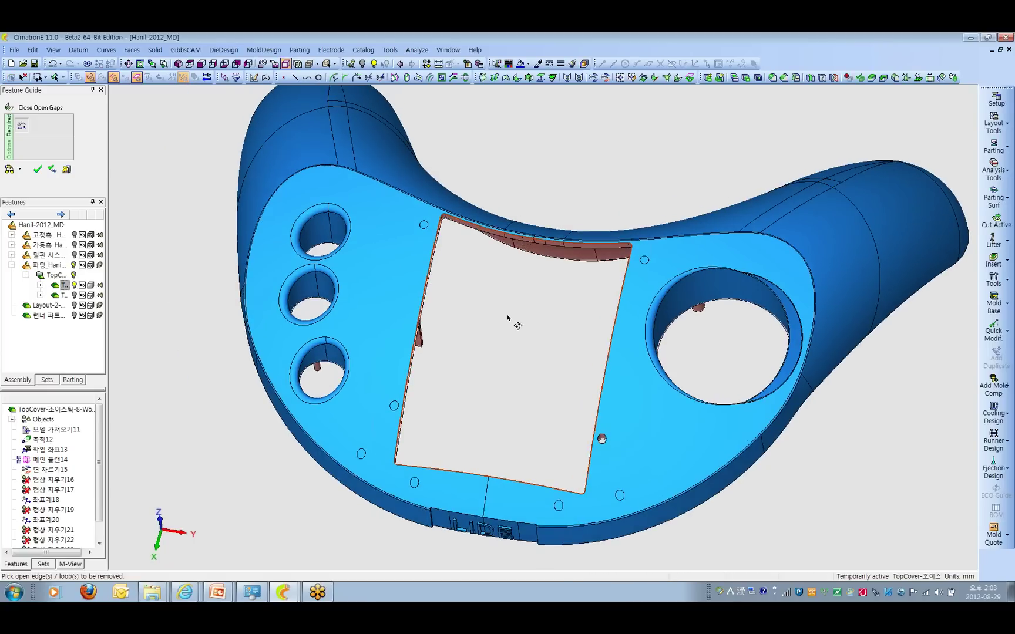
{"action": "left_click_drag", "start_coordinate": [508, 319], "coordinate": [456, 299], "text": "ctrl"}
{"action": "middle_click", "coordinate": [456, 298]}
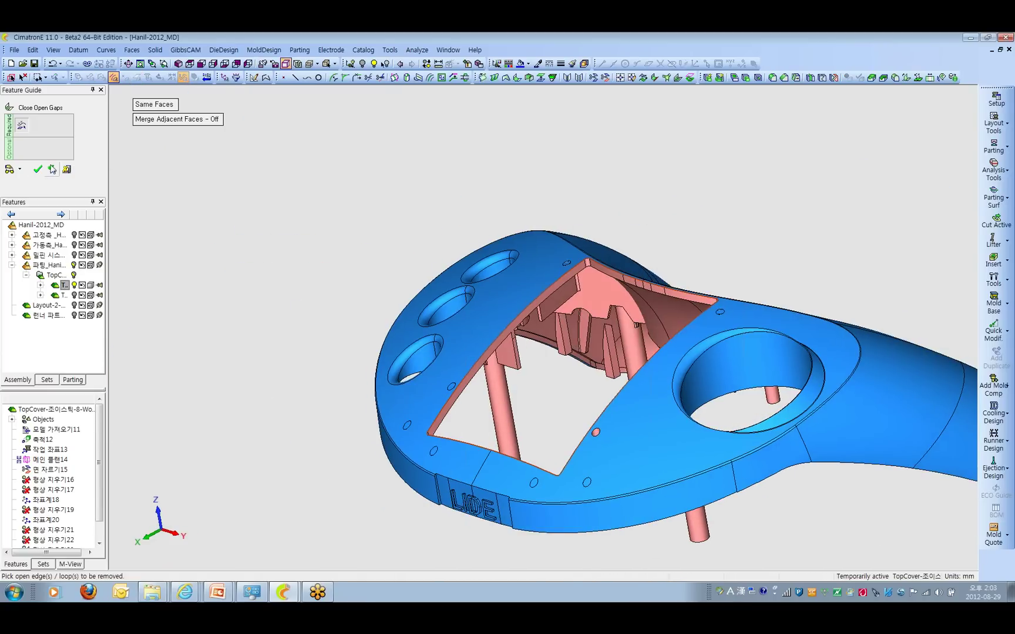
{"action": "left_click", "coordinate": [52, 169]}
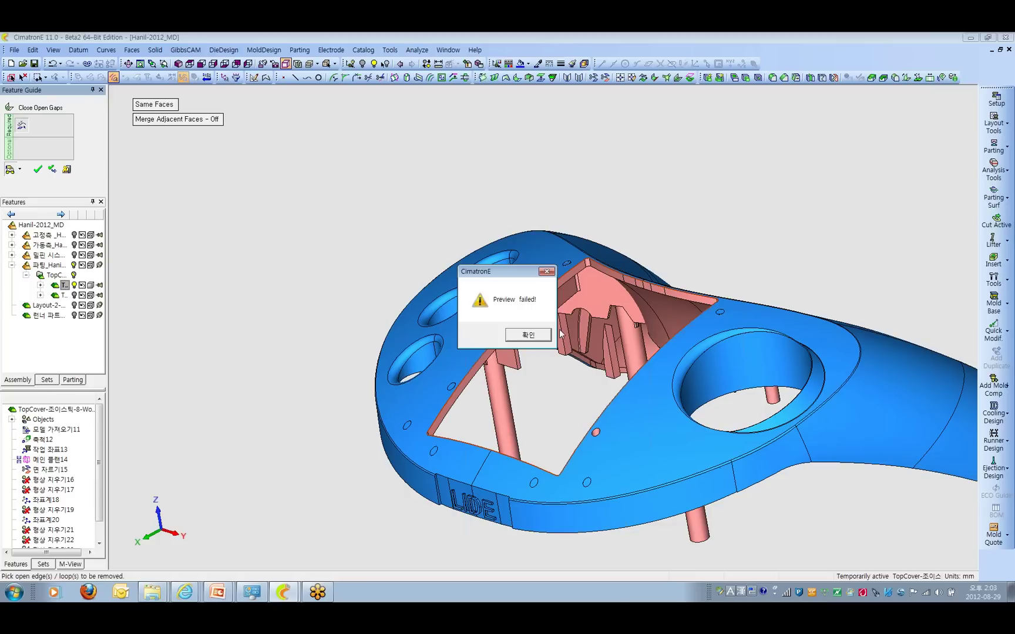
{"action": "left_click", "coordinate": [528, 336]}
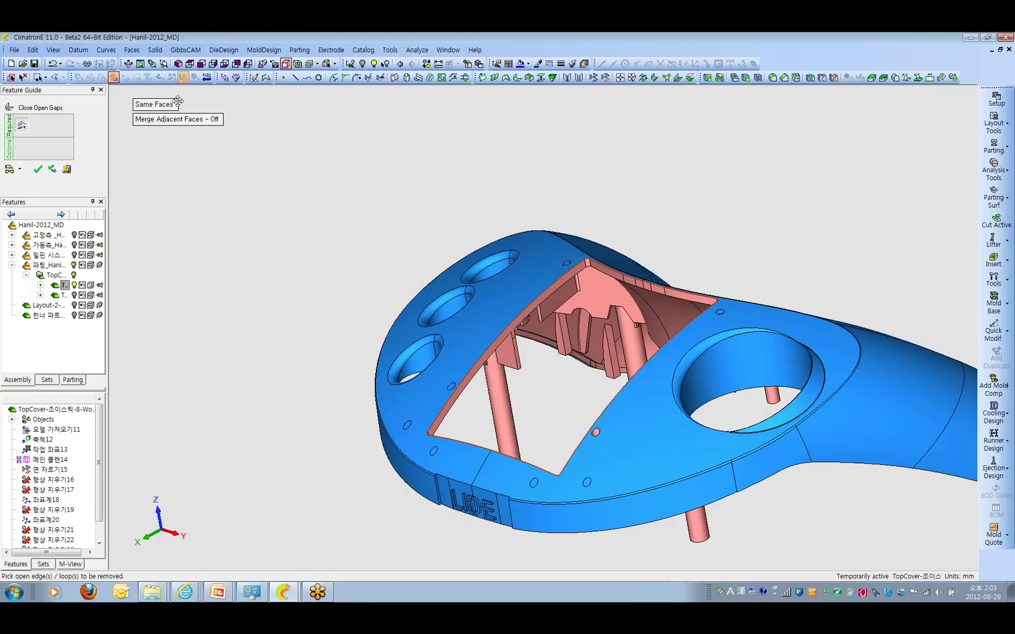
Retry the gap closing preview on the rectangular window with the New Faces option, and discard the feature
{"action": "left_click", "coordinate": [144, 104]}
{"action": "left_click", "coordinate": [10, 170]}
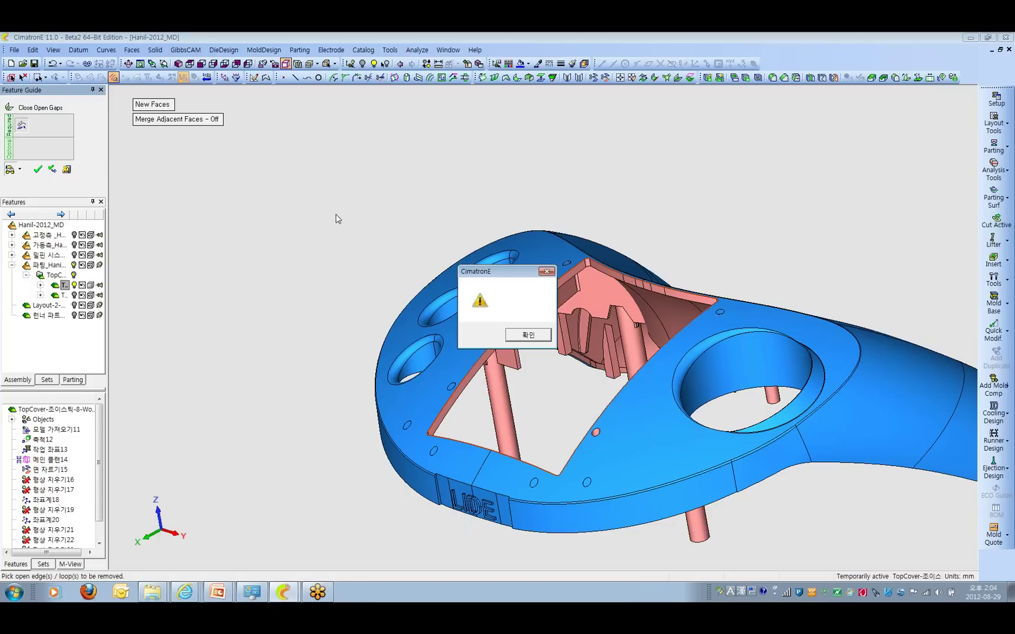
{"action": "left_click", "coordinate": [530, 335]}
{"action": "middle_click_drag", "start_coordinate": [652, 254], "coordinate": [447, 235]}
{"action": "scroll", "coordinate": [430, 200], "scroll_direction": "up", "scroll_amount": 5}
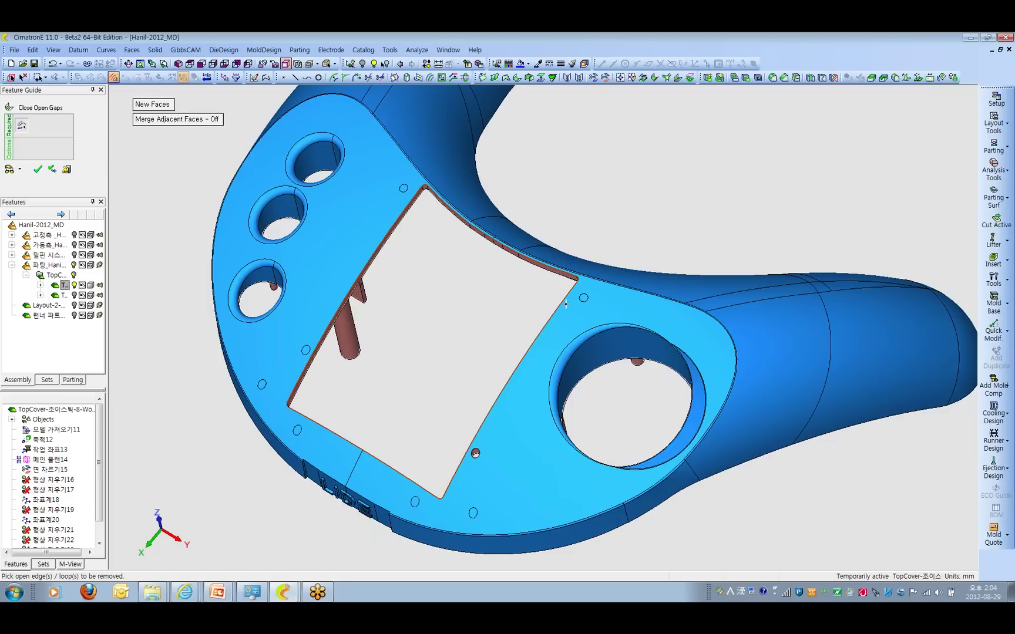
{"action": "left_click", "coordinate": [67, 169]}
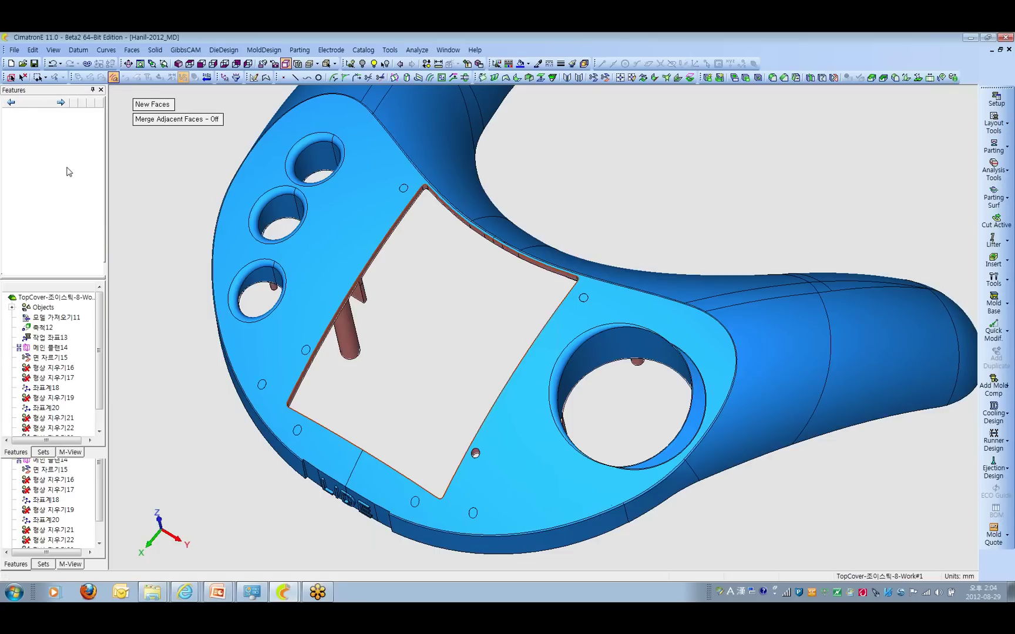
Preview Cap Off Internal Islands on both of the cover's top faces to fill the rectangular window, and discard the feature
{"action": "left_click", "coordinate": [131, 50]}
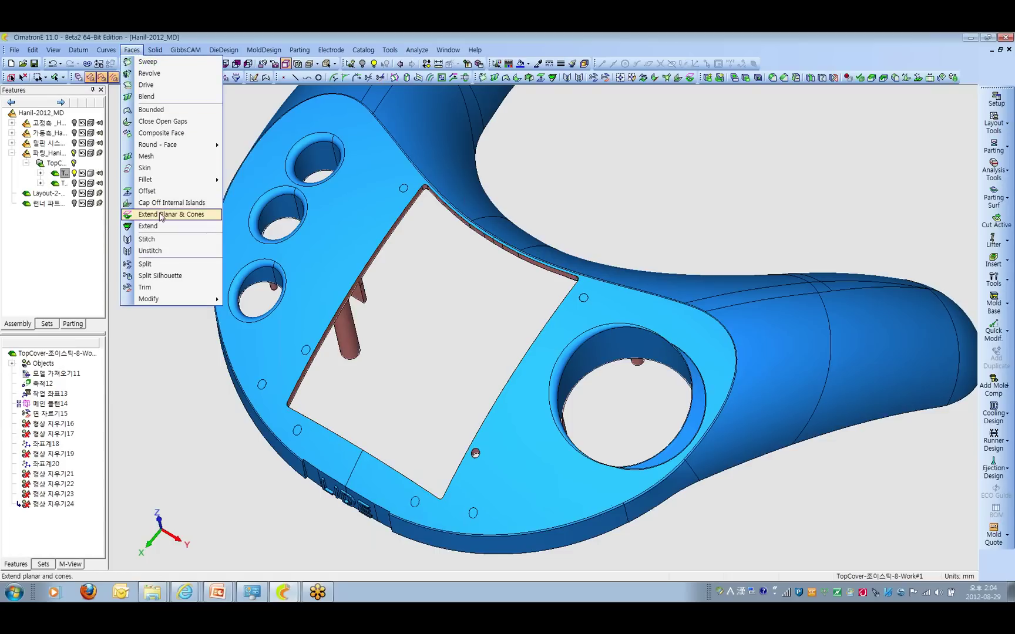
{"action": "left_click", "coordinate": [181, 213]}
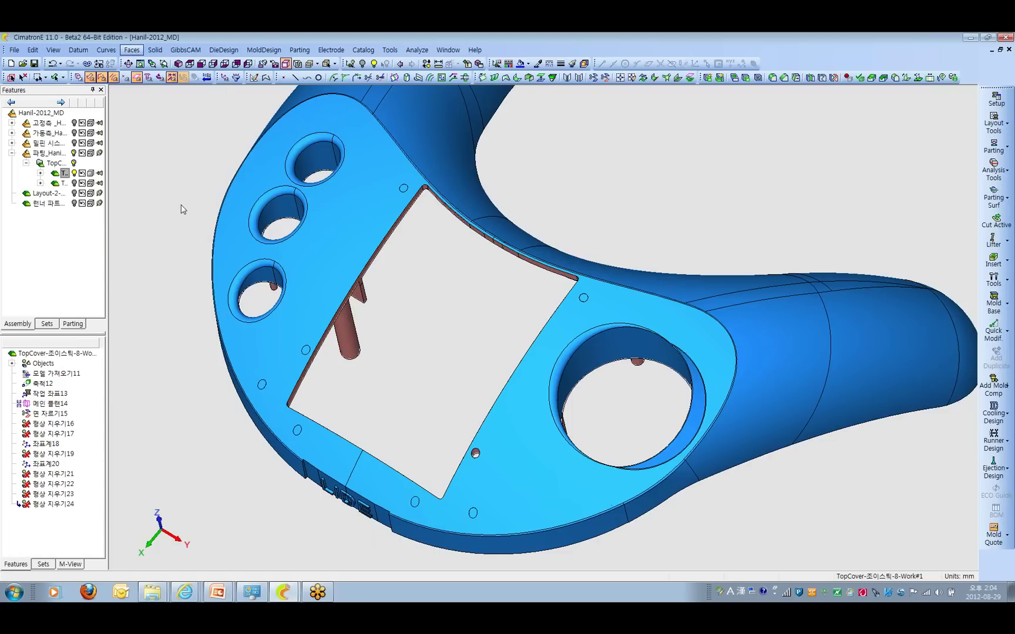
{"action": "left_click", "coordinate": [344, 263]}
{"action": "left_click", "coordinate": [516, 421]}
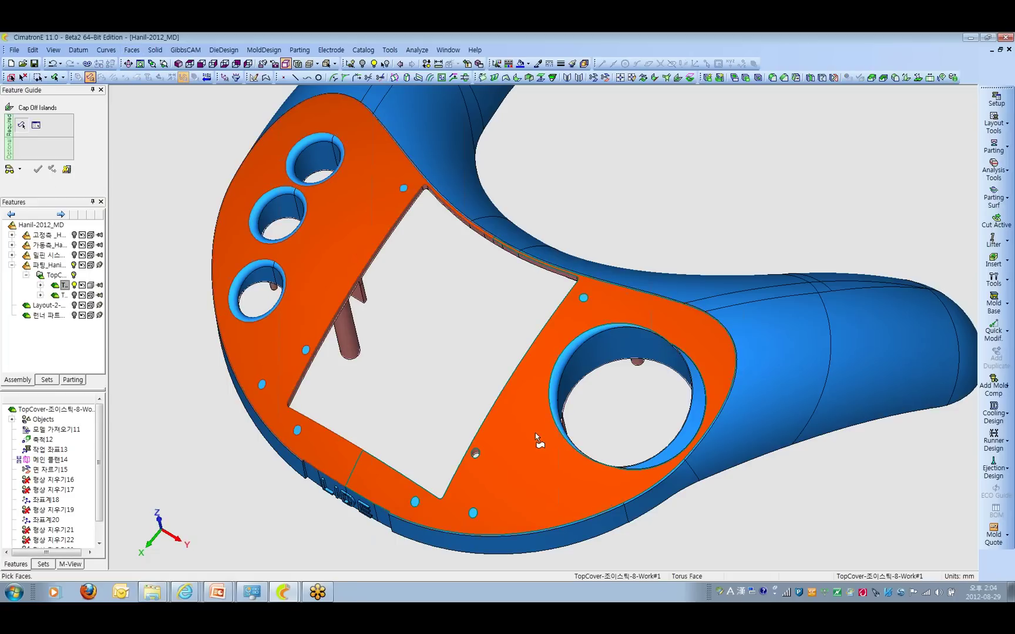
{"action": "middle_click", "coordinate": [163, 156]}
{"action": "middle_click_drag", "start_coordinate": [492, 275], "coordinate": [360, 300]}
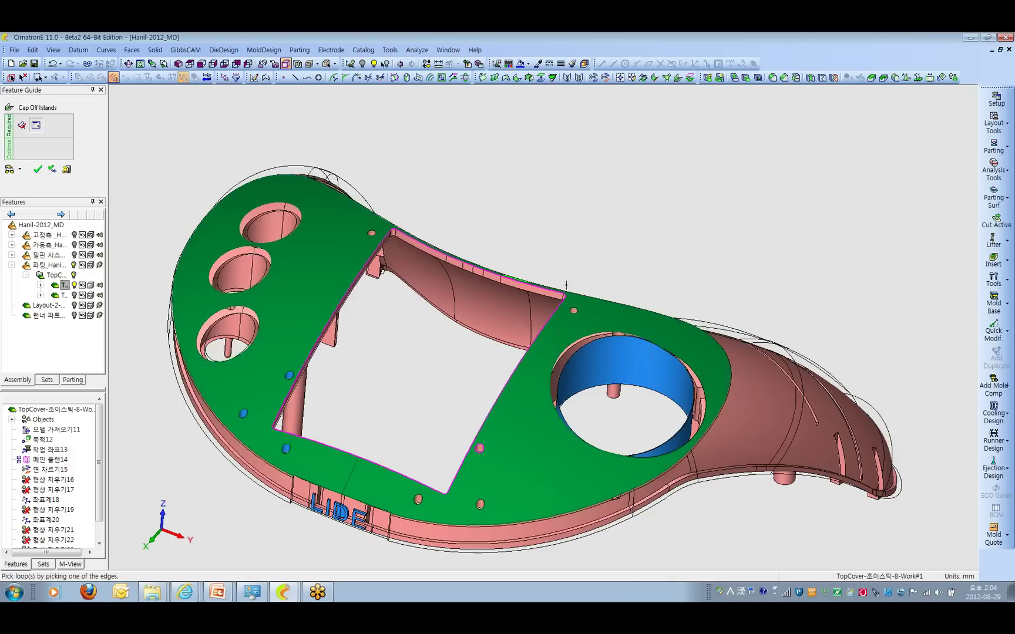
{"action": "left_click", "coordinate": [10, 169]}
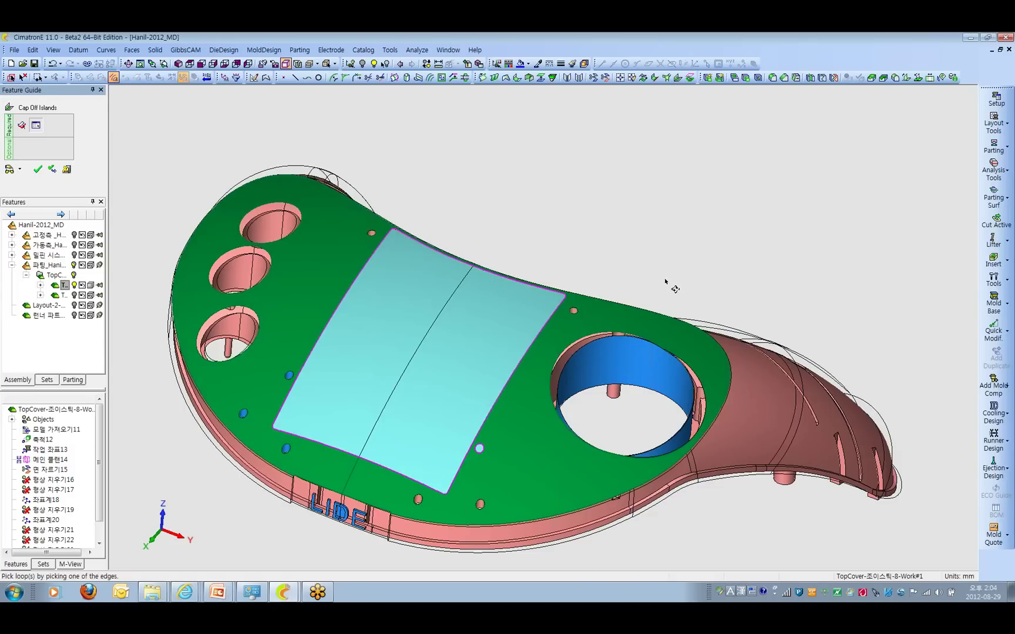
{"action": "middle_click_drag", "start_coordinate": [664, 301], "coordinate": [574, 319]}
{"action": "scroll", "coordinate": [574, 319], "scroll_direction": "down", "scroll_amount": 5}
{"action": "left_click", "coordinate": [37, 169]}
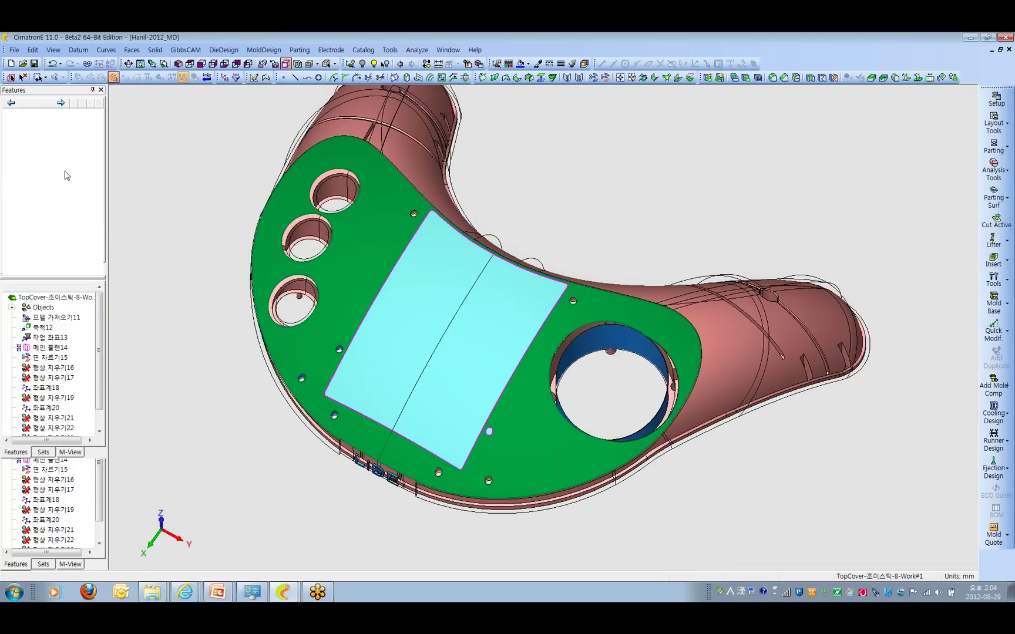
Repeat the Cap Off Internal Islands preview for the top face openings, and cancel the feature again
{"action": "left_click", "coordinate": [137, 52]}
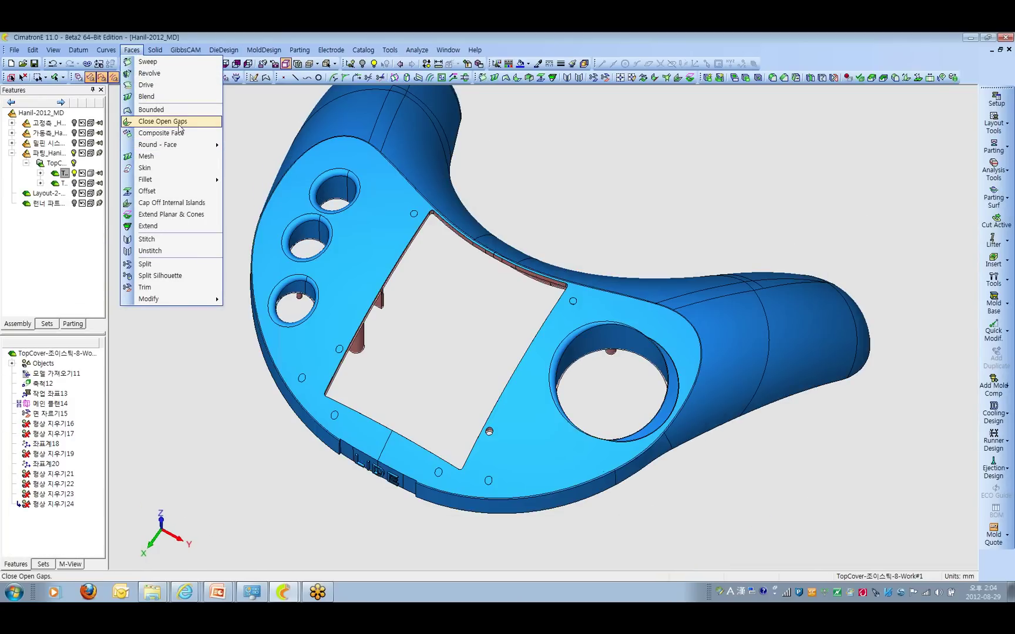
{"action": "left_click", "coordinate": [190, 204]}
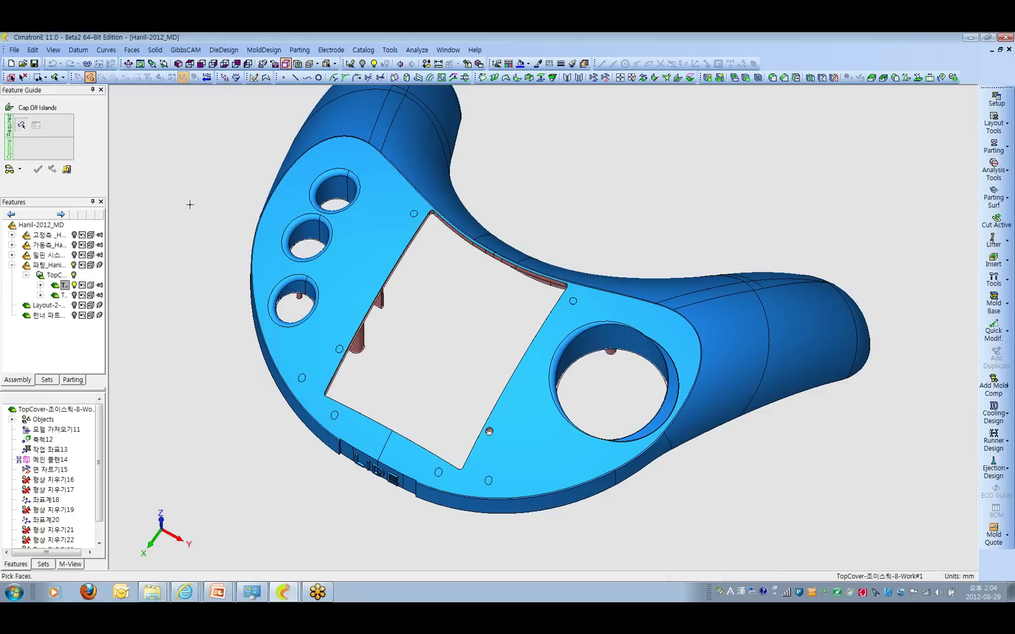
{"action": "left_click", "coordinate": [371, 249]}
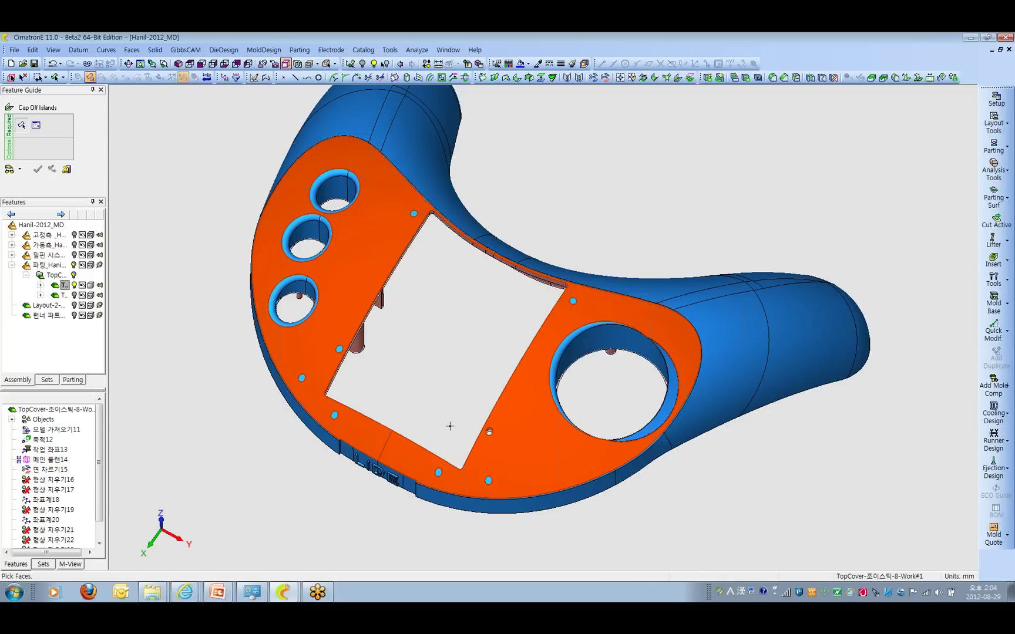
{"action": "middle_click", "coordinate": [186, 158]}
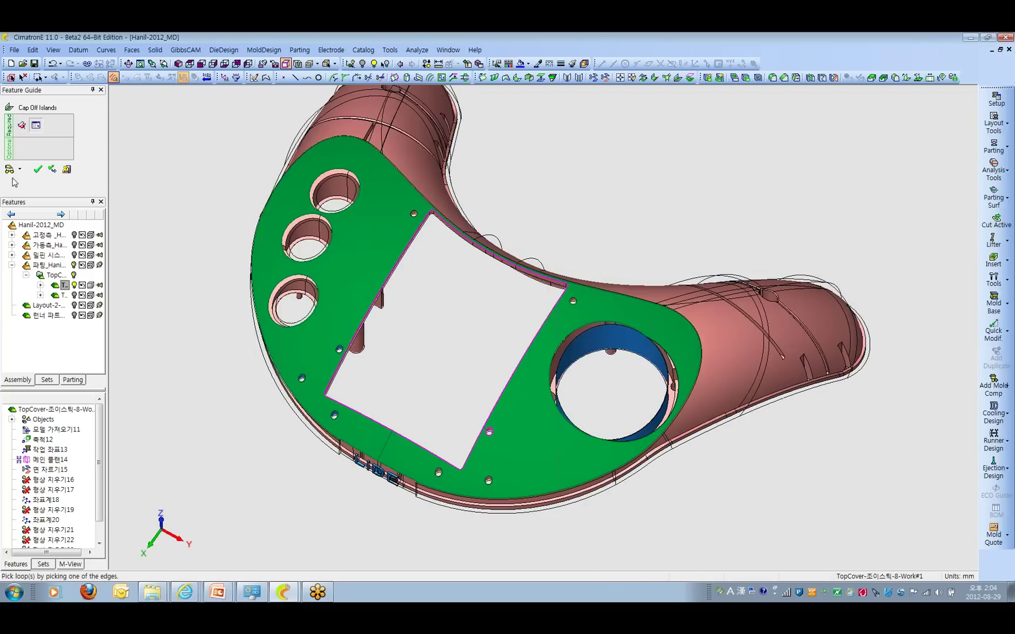
{"action": "left_click", "coordinate": [9, 170]}
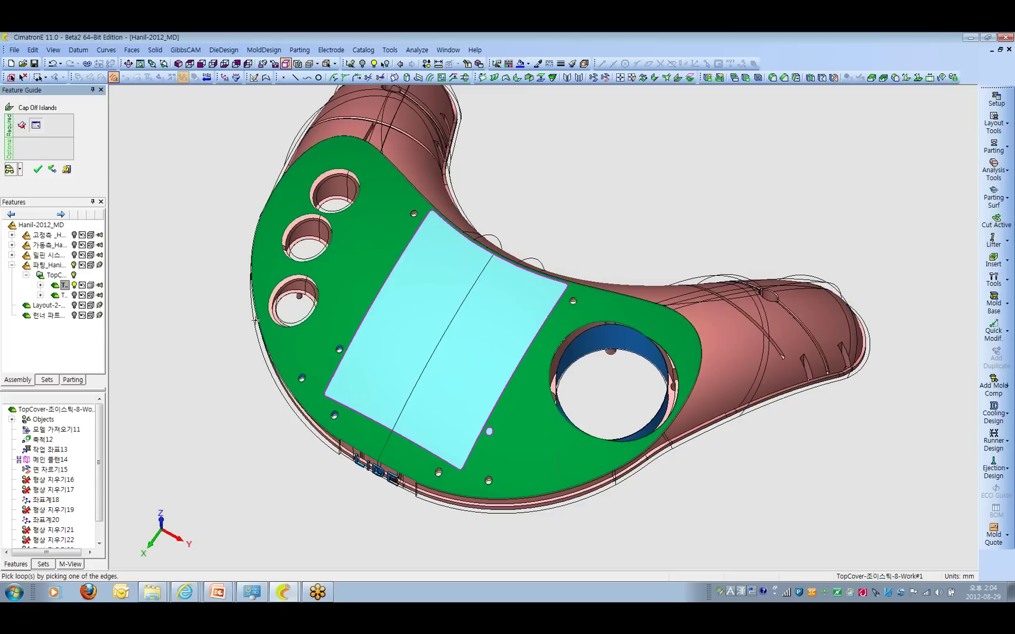
{"action": "left_click", "coordinate": [67, 170]}
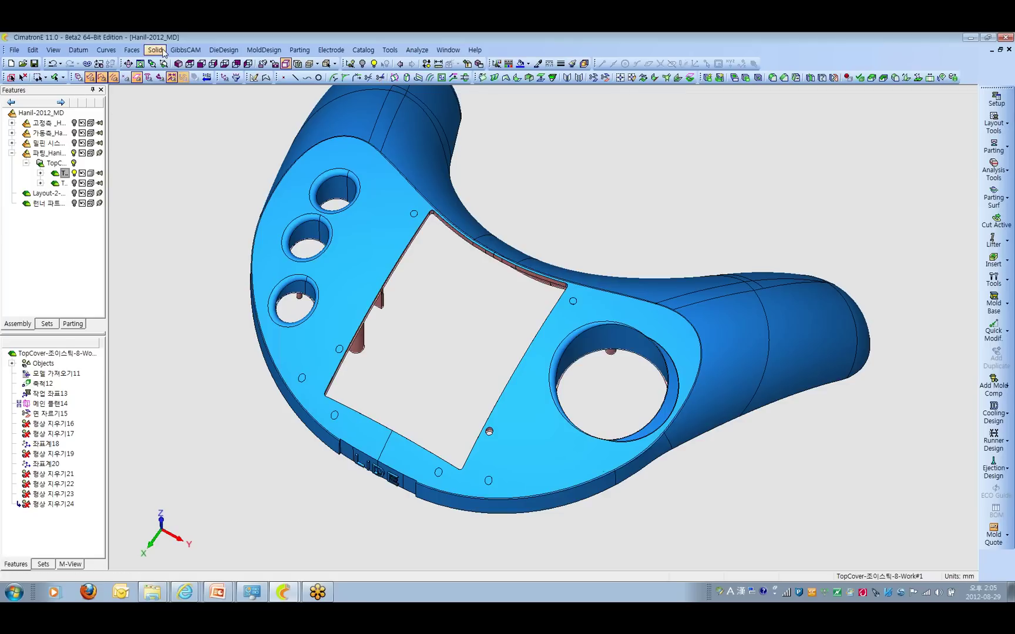
Review the mold design commands for lifters, ECO, cooling design and mold quote without starting any of them
{"action": "left_click", "coordinate": [264, 50]}
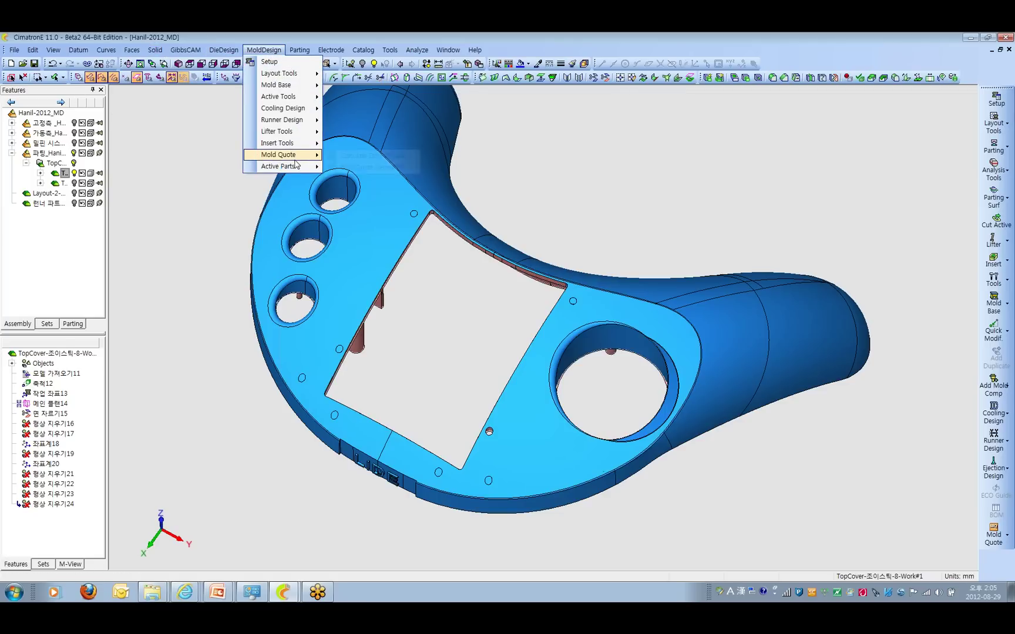
{"action": "mouse_move", "coordinate": [302, 134]}
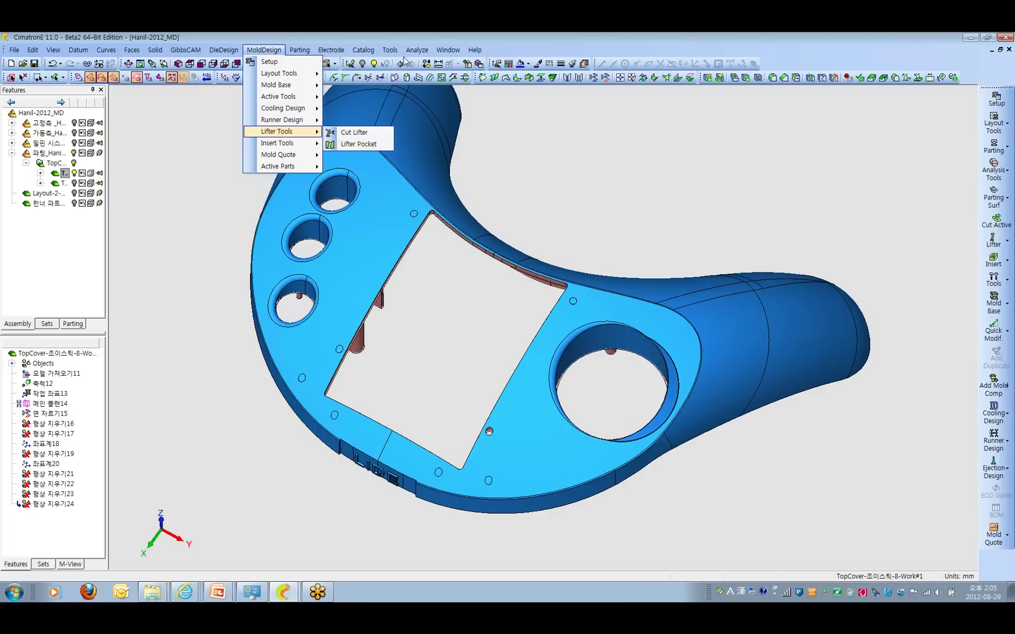
{"action": "mouse_move", "coordinate": [390, 50]}
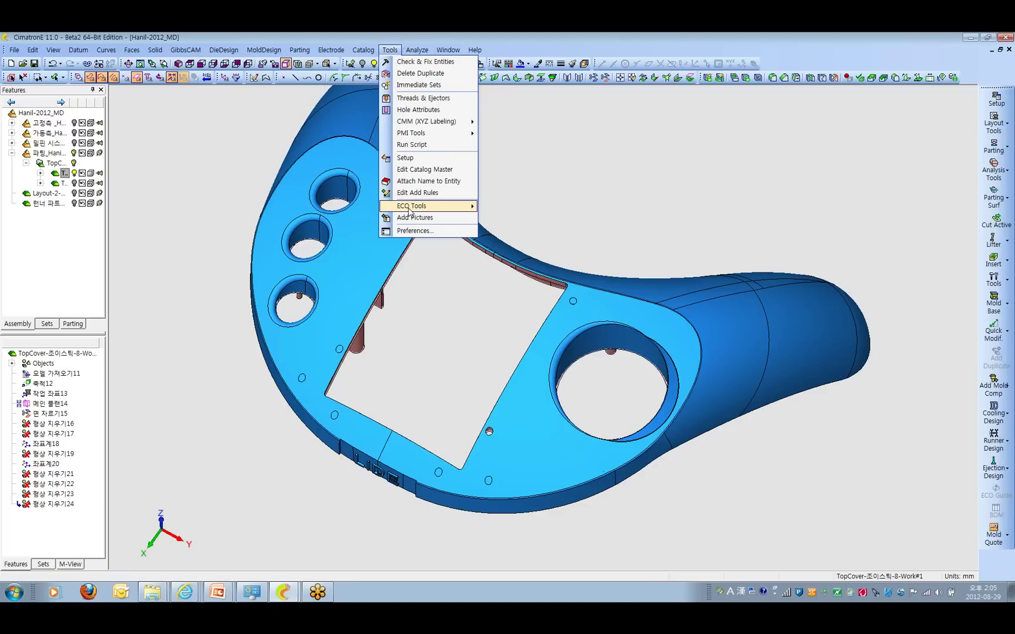
{"action": "mouse_move", "coordinate": [414, 206]}
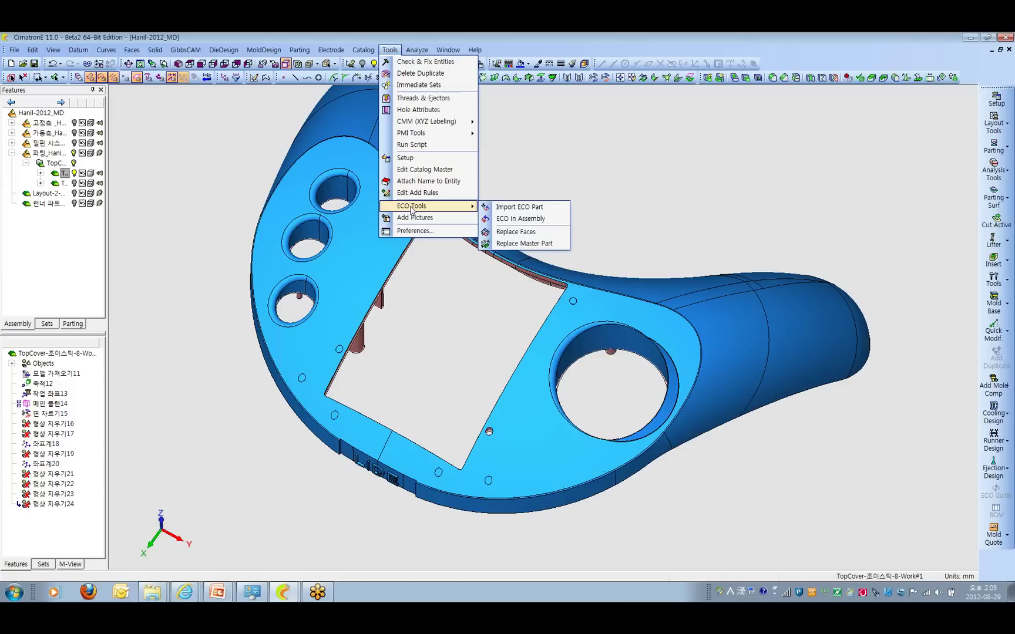
{"action": "left_click", "coordinate": [546, 225]}
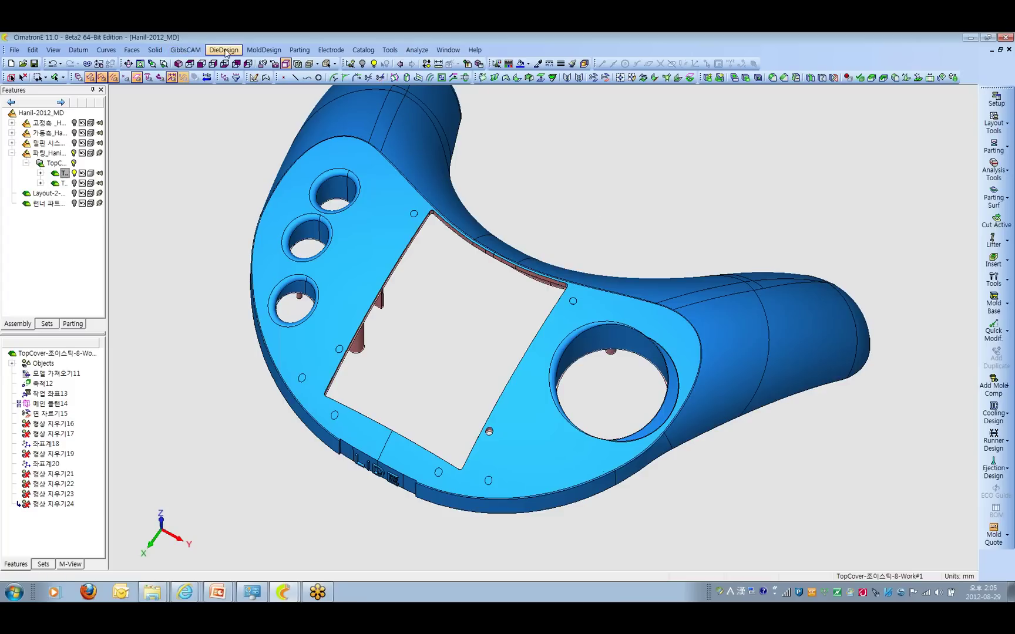
{"action": "left_click", "coordinate": [264, 49]}
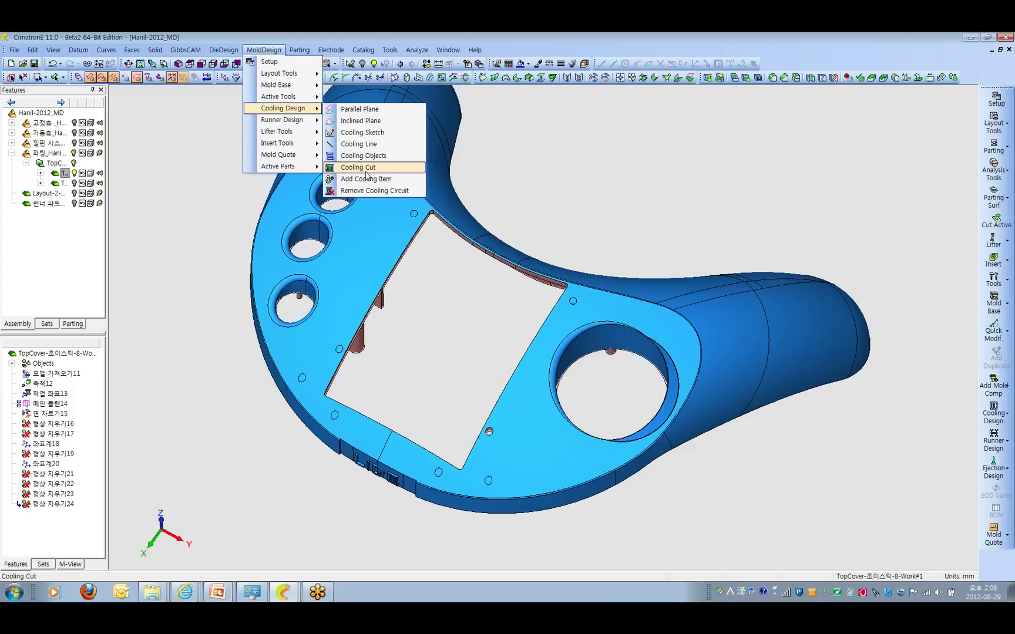
{"action": "left_click", "coordinate": [366, 174]}
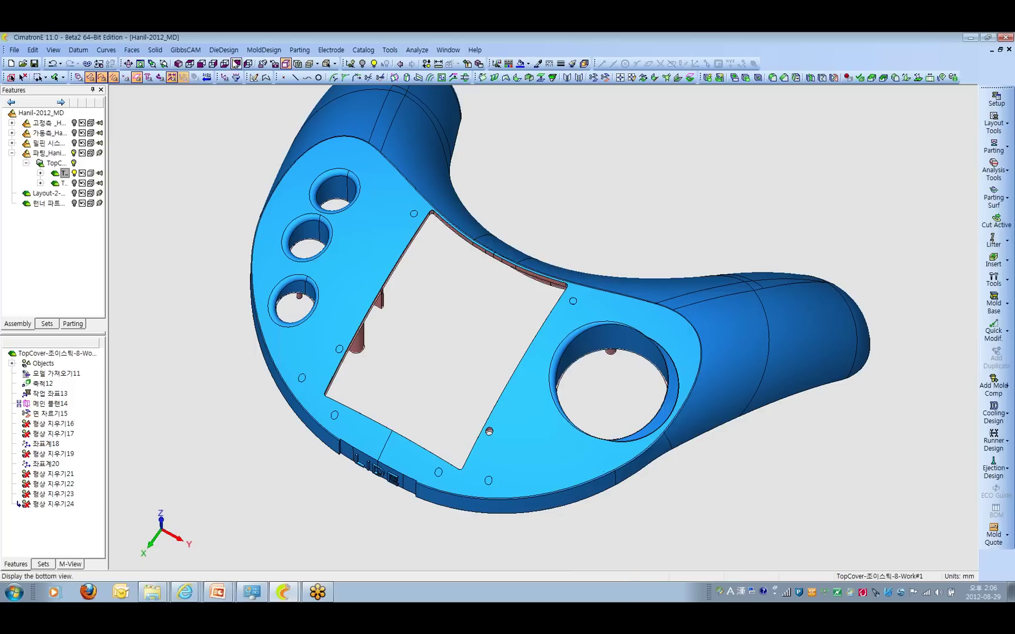
{"action": "left_click", "coordinate": [264, 50]}
{"action": "mouse_move", "coordinate": [285, 155]}
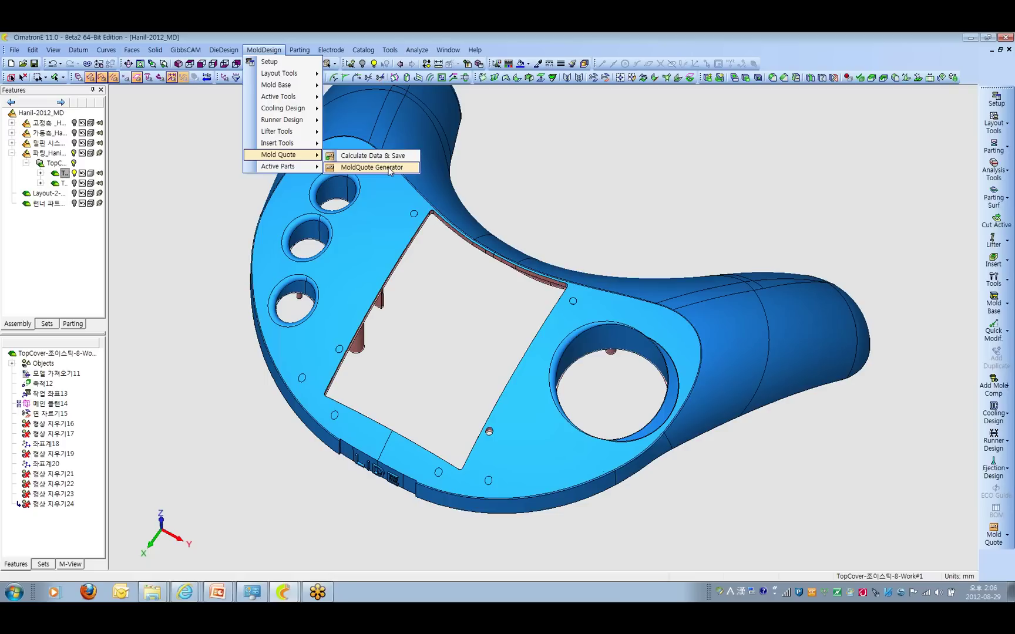
{"action": "left_click", "coordinate": [550, 192]}
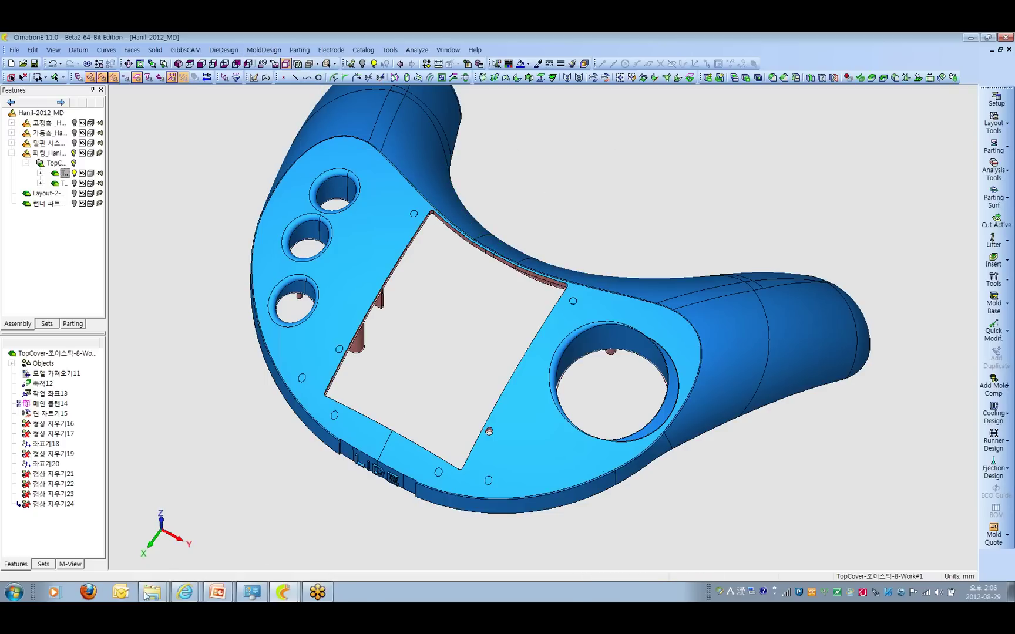
Switch to the running PowerPoint slide show of CimatrinE 11.pptx and advance from Mold Design to the Die Design slide
{"action": "left_click", "coordinate": [223, 595]}
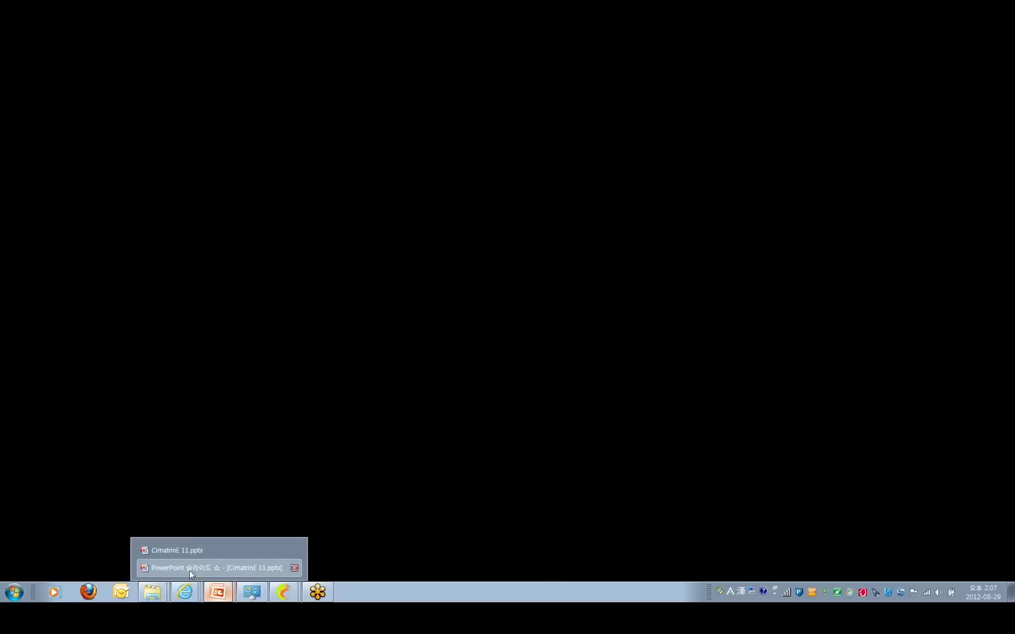
{"action": "left_click", "coordinate": [189, 570]}
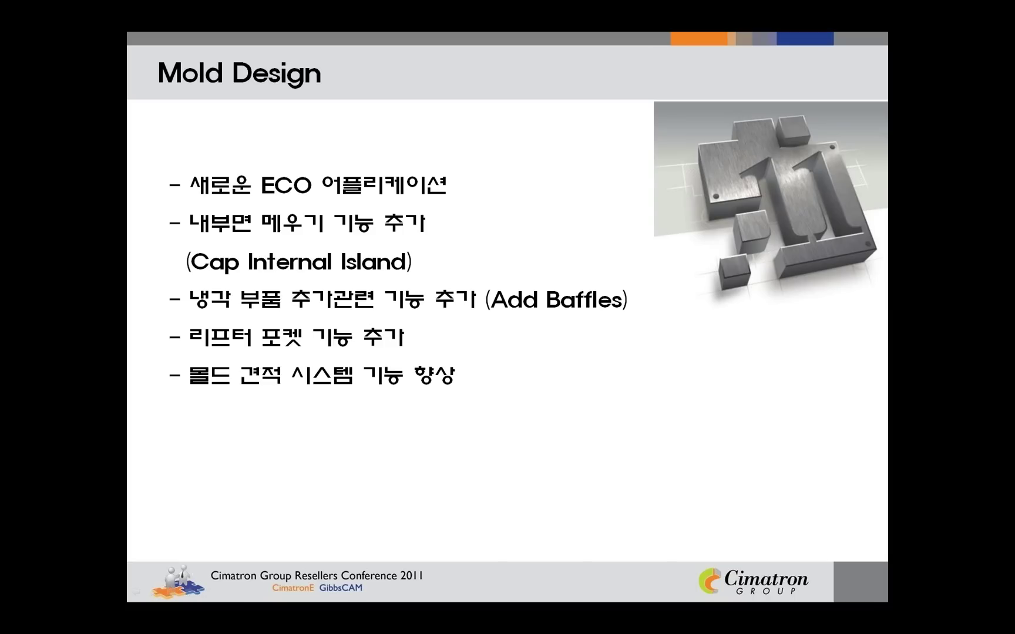
{"action": "key", "text": "Right"}
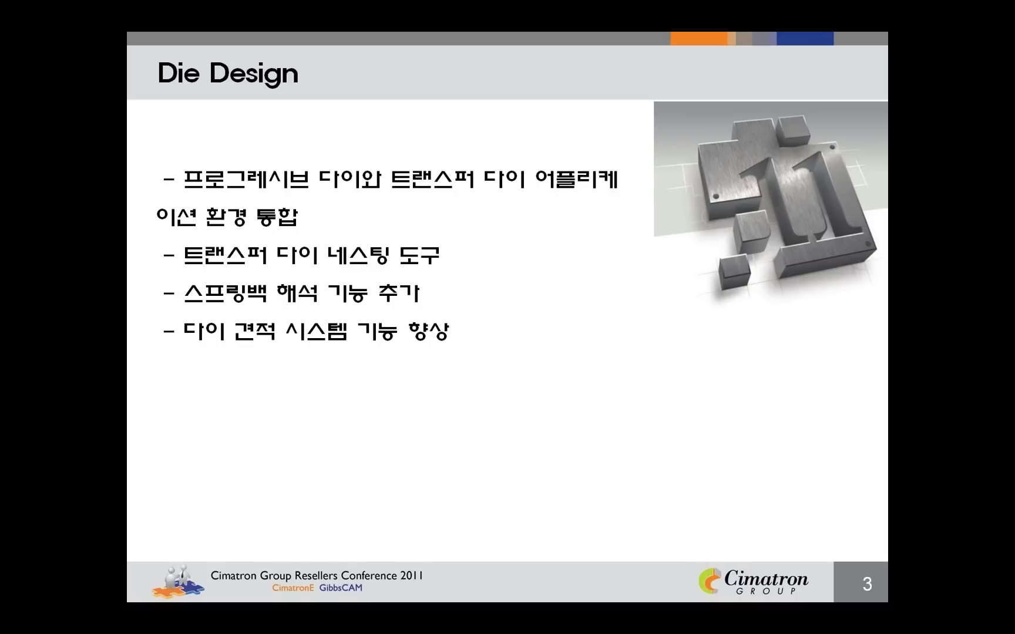
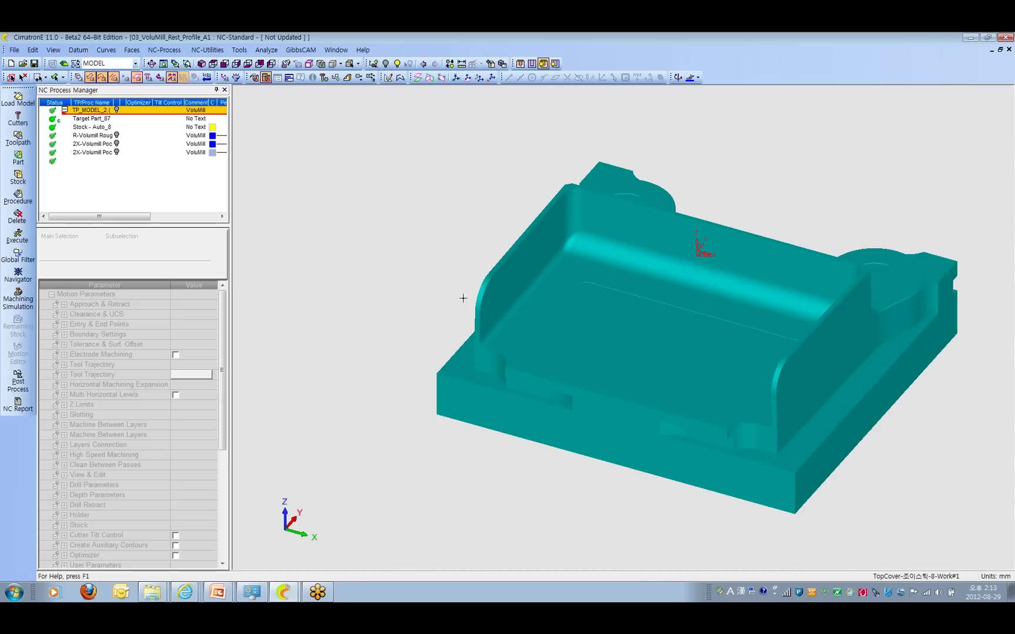
Open the Volumill Rough procedure for editing, review the available volume milling strategies, and leave it without changes
{"action": "scroll", "coordinate": [627, 352], "scroll_direction": "down", "scroll_amount": 3}
{"action": "middle_click_drag", "start_coordinate": [627, 352], "coordinate": [578, 353], "text": "ctrl"}
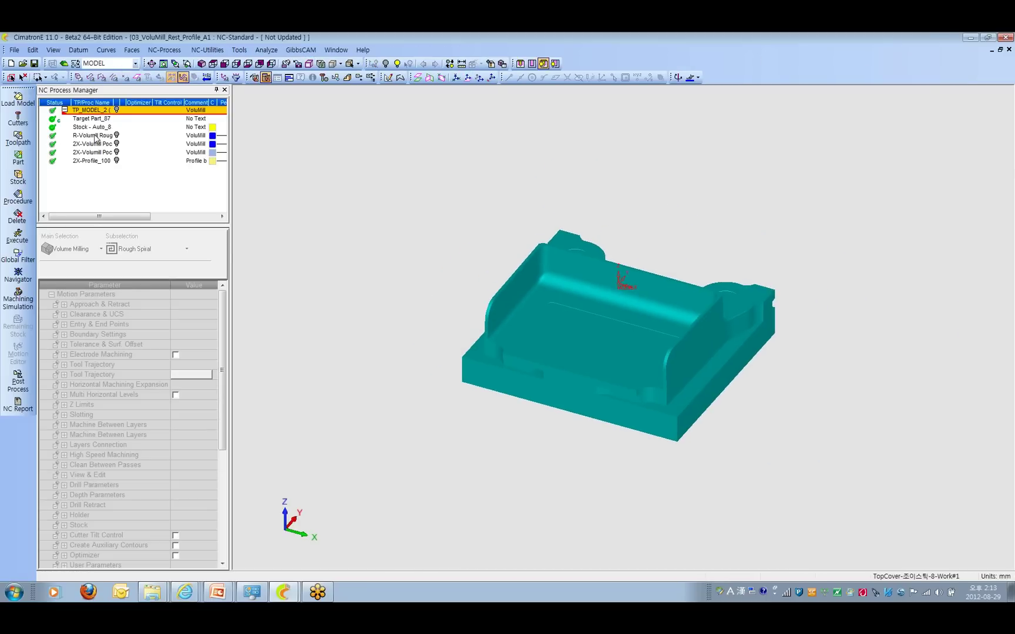
{"action": "double_click", "coordinate": [94, 136]}
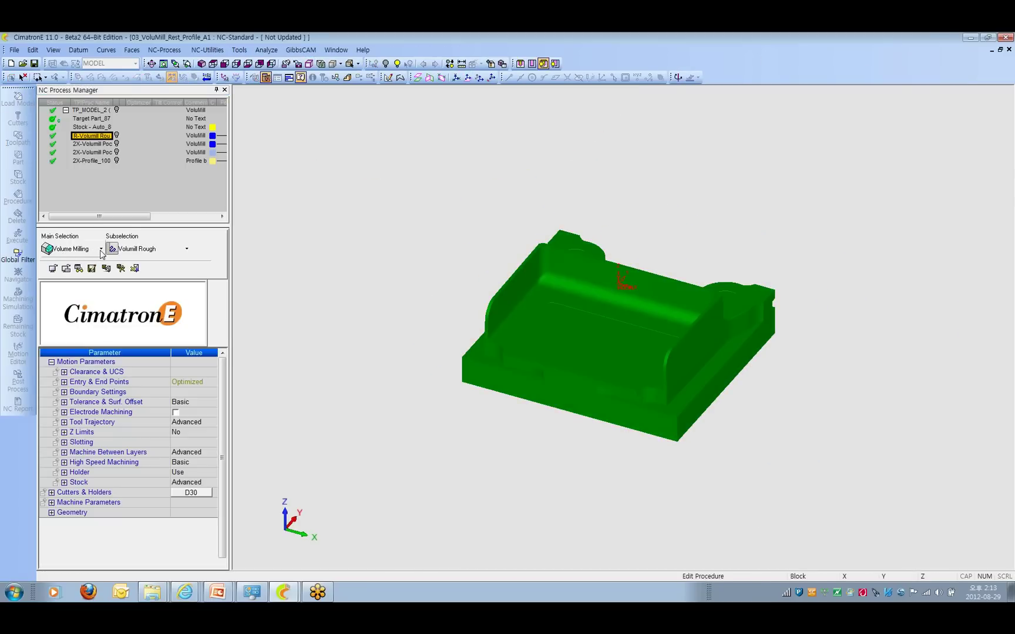
{"action": "left_click", "coordinate": [186, 249]}
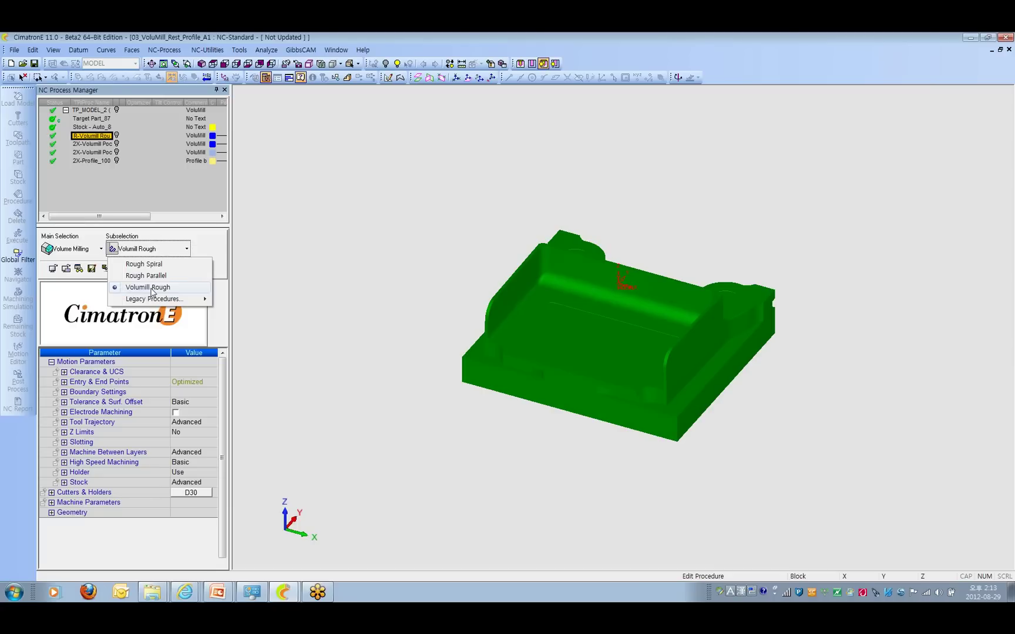
{"action": "left_click", "coordinate": [280, 321]}
{"action": "right_click", "coordinate": [275, 222]}
{"action": "left_click", "coordinate": [302, 263]}
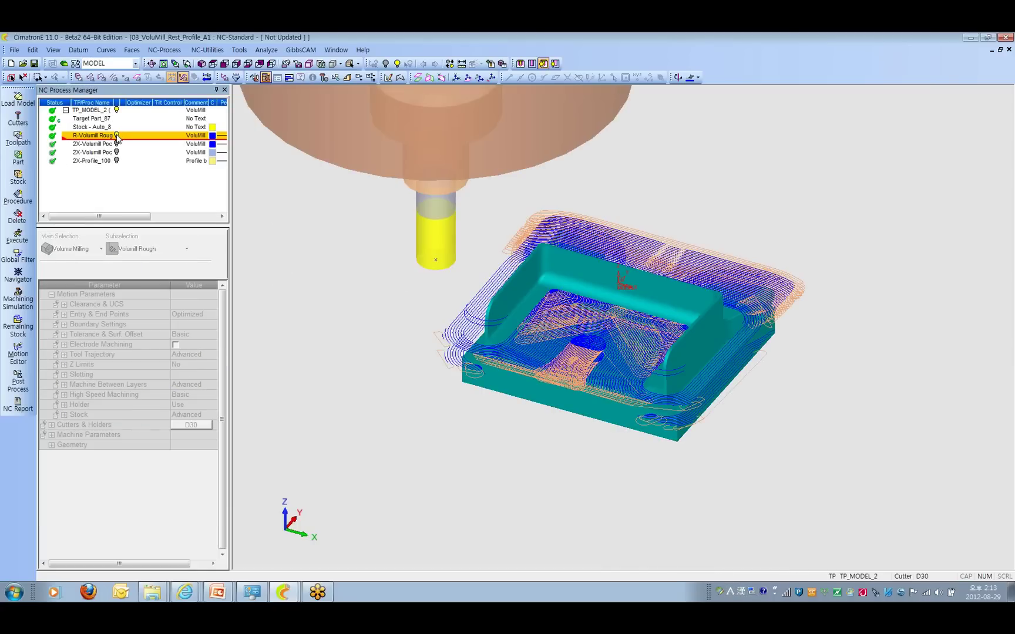
Examine the Volumill Rough toolpath on the cavity floor and around the part's outer walls from several angles
{"action": "middle_click_drag", "start_coordinate": [595, 473], "coordinate": [529, 465]}
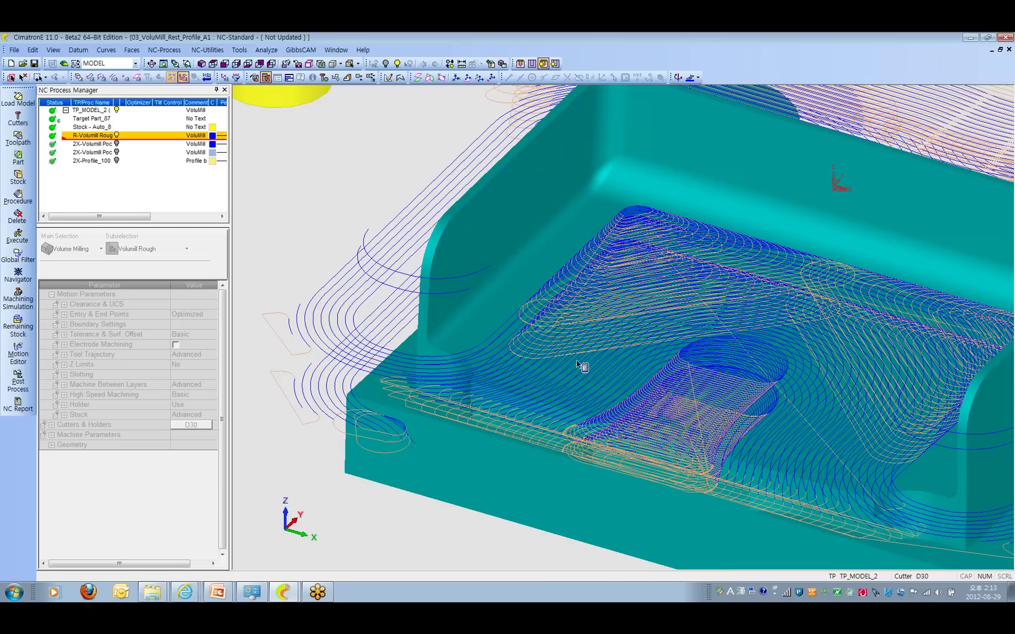
{"action": "middle_click_drag", "start_coordinate": [596, 389], "coordinate": [609, 445]}
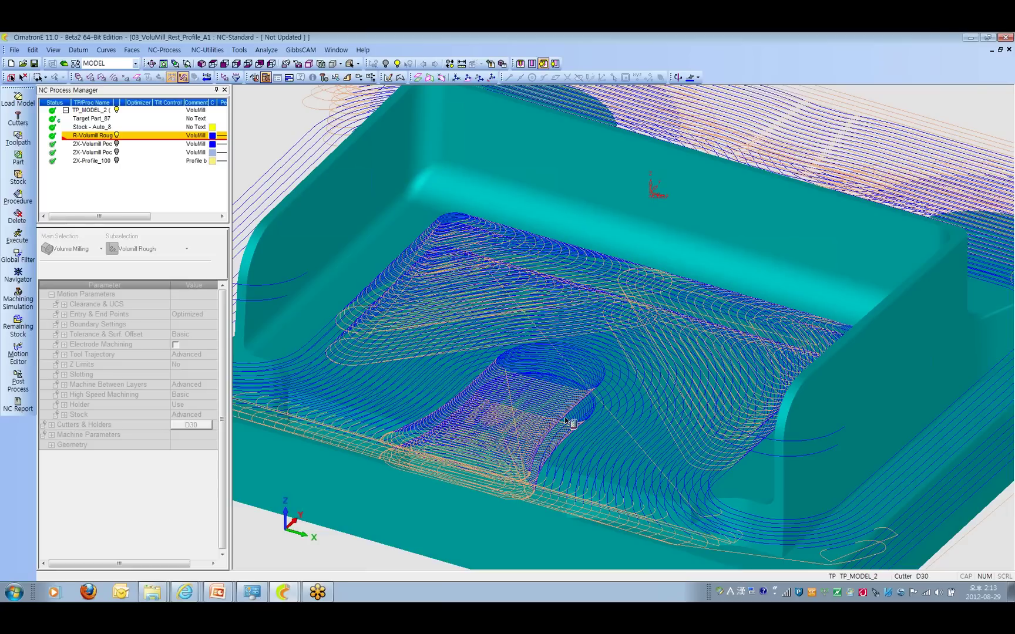
{"action": "mouse_move", "coordinate": [645, 385]}
{"action": "middle_mouse_down"}
{"action": "mouse_move", "coordinate": [614, 425]}
{"action": "mouse_move", "coordinate": [575, 418]}
{"action": "mouse_move", "coordinate": [670, 436]}
{"action": "middle_mouse_up"}
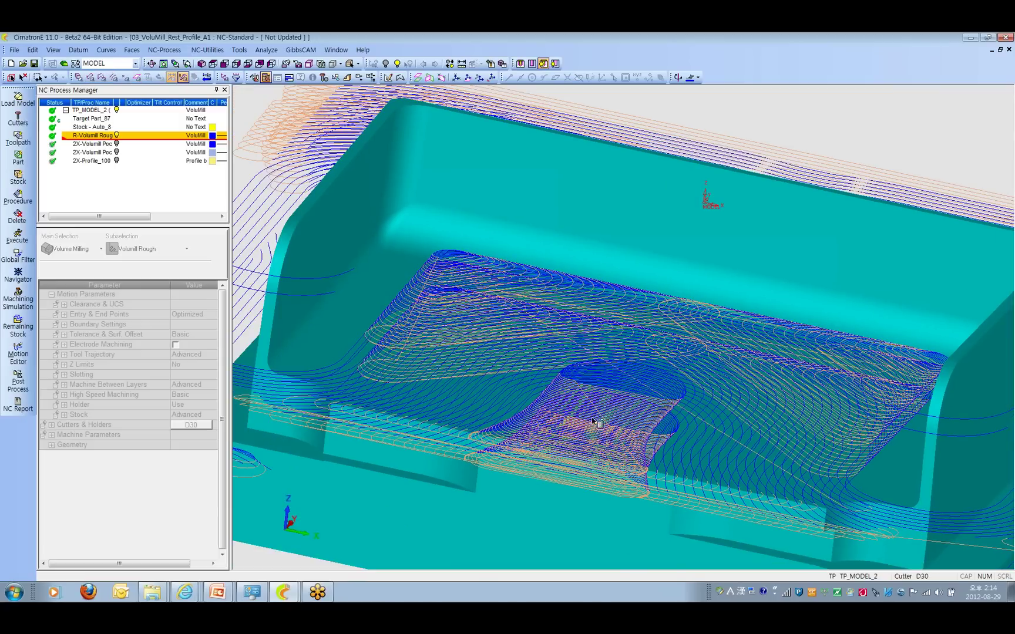
{"action": "scroll", "coordinate": [594, 420], "scroll_direction": "up", "scroll_amount": 2}
{"action": "scroll", "coordinate": [599, 405], "scroll_direction": "up", "scroll_amount": 3}
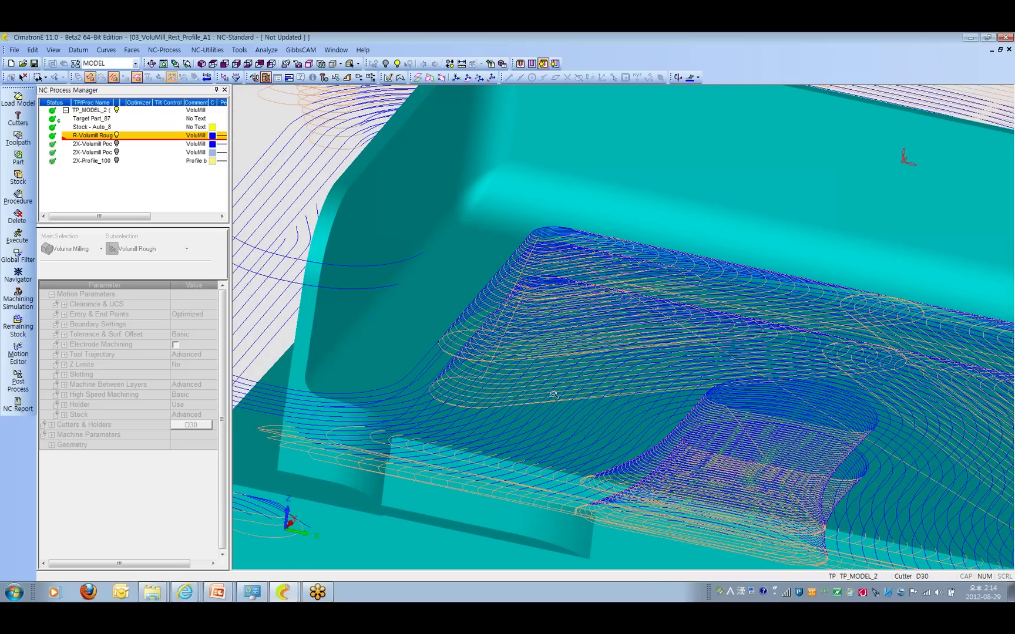
{"action": "scroll", "coordinate": [564, 392], "scroll_direction": "up", "scroll_amount": 2}
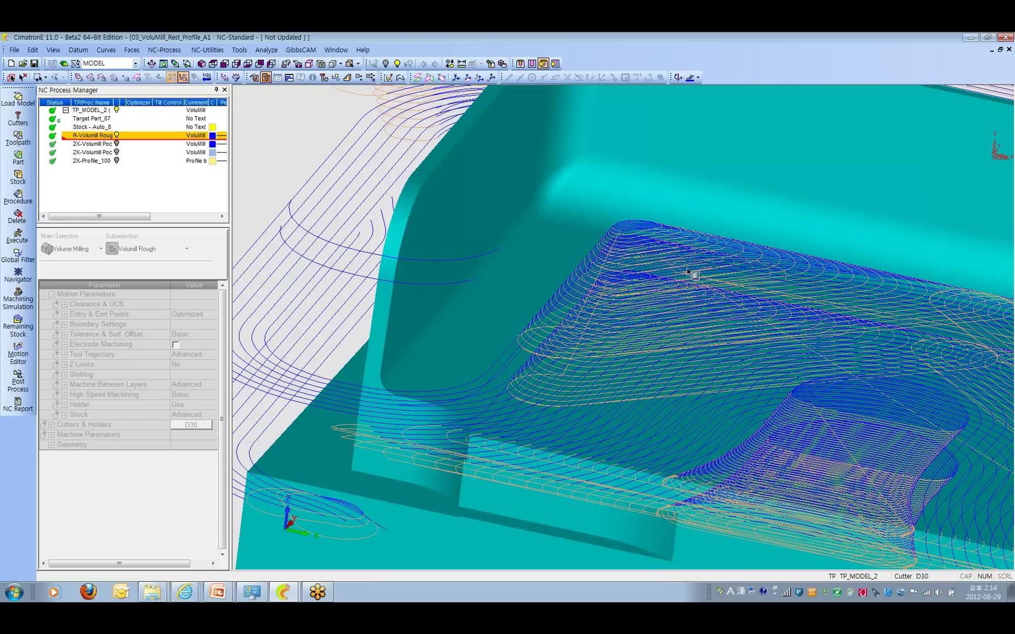
{"action": "scroll", "coordinate": [671, 359], "scroll_direction": "up", "scroll_amount": 1}
{"action": "key", "text": "ctrl+f"}
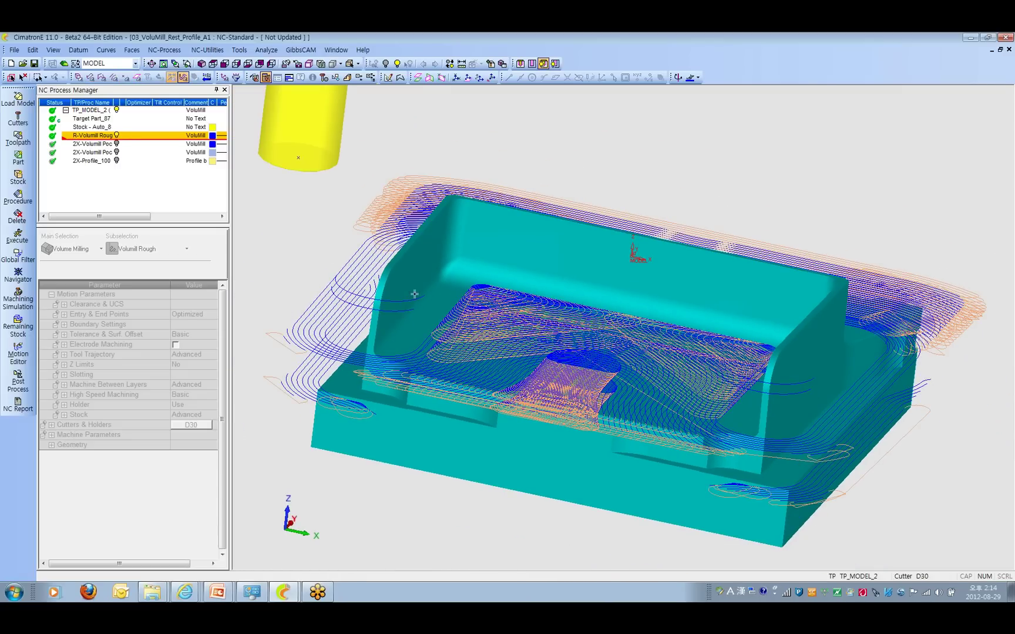
{"action": "mouse_move", "coordinate": [536, 354]}
{"action": "middle_mouse_down"}
{"action": "mouse_move", "coordinate": [528, 329]}
{"action": "mouse_move", "coordinate": [525, 352]}
{"action": "middle_mouse_up"}
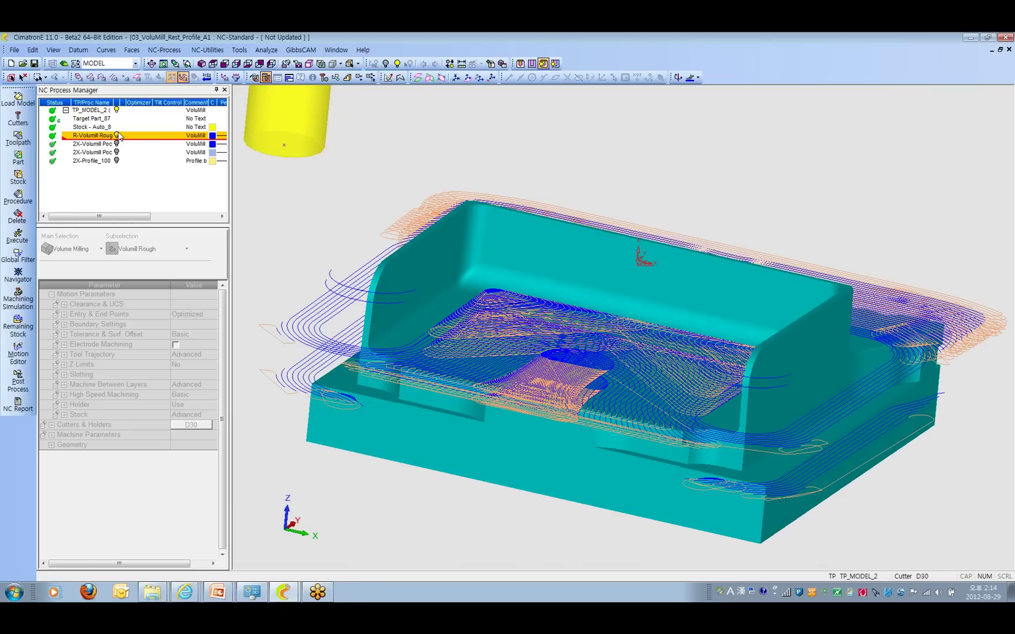
Open the first 2.5 Axes Volumill Pocket procedure, review its strategy choices and contour geometry, and leave it without changes
{"action": "left_click", "coordinate": [98, 144]}
{"action": "double_click", "coordinate": [98, 145]}
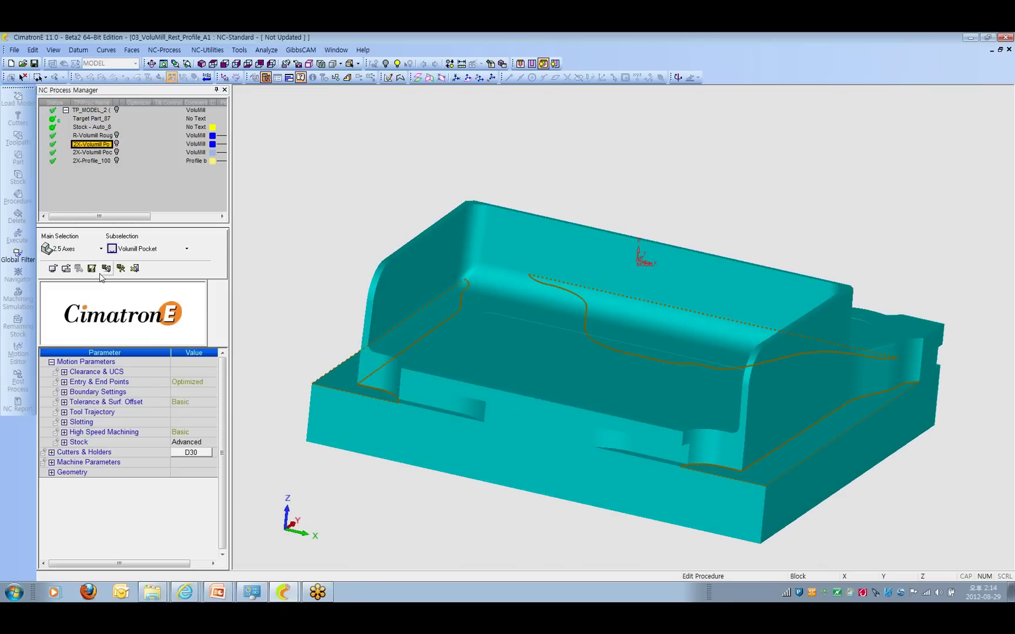
{"action": "left_click", "coordinate": [140, 250]}
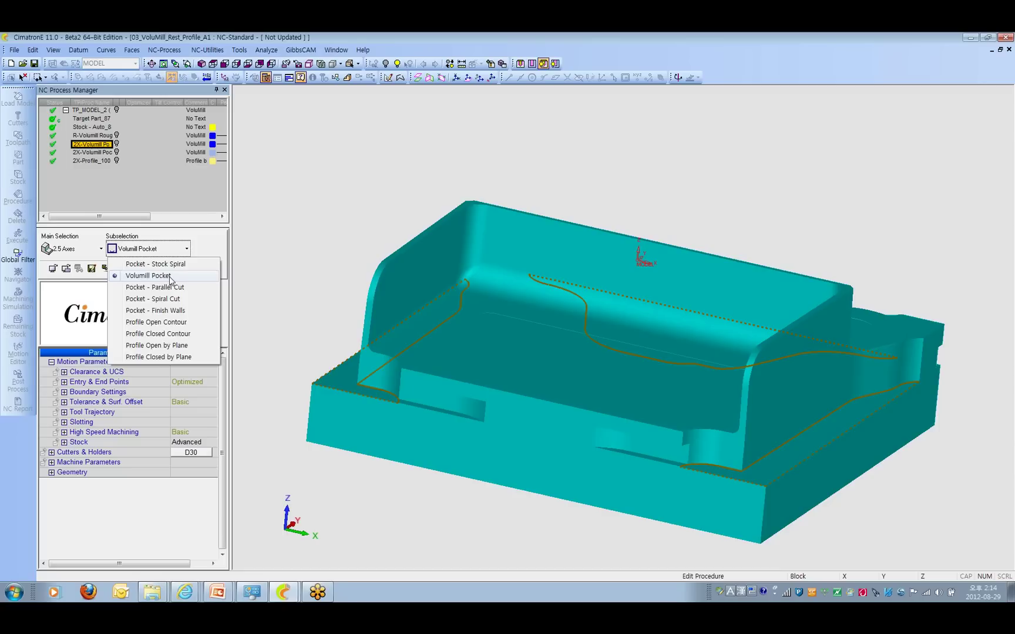
{"action": "left_click", "coordinate": [251, 269]}
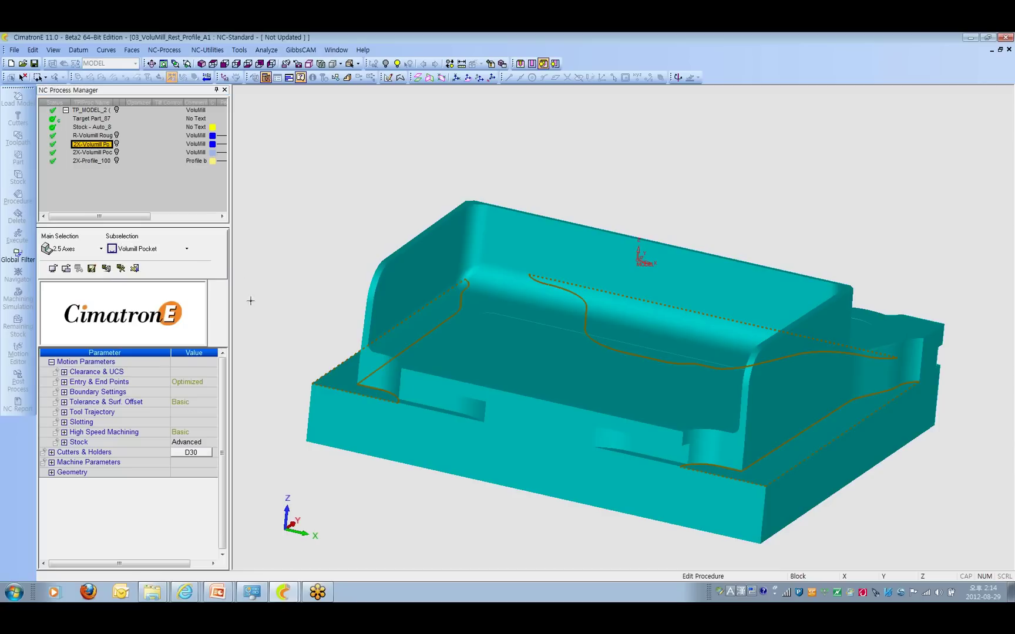
{"action": "middle_click_drag", "start_coordinate": [272, 306], "coordinate": [350, 277]}
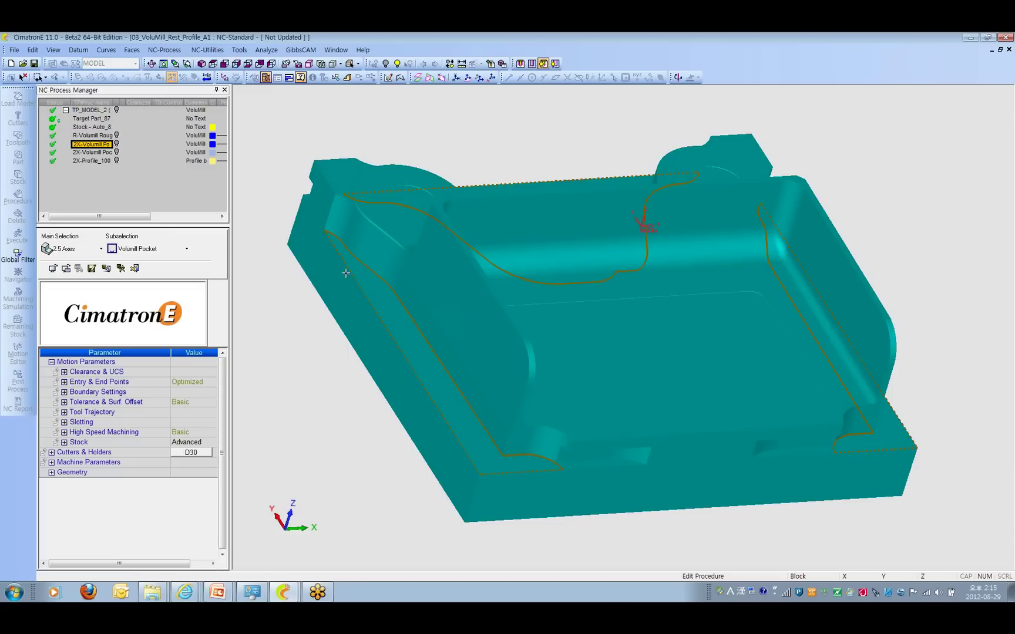
{"action": "left_click", "coordinate": [51, 472]}
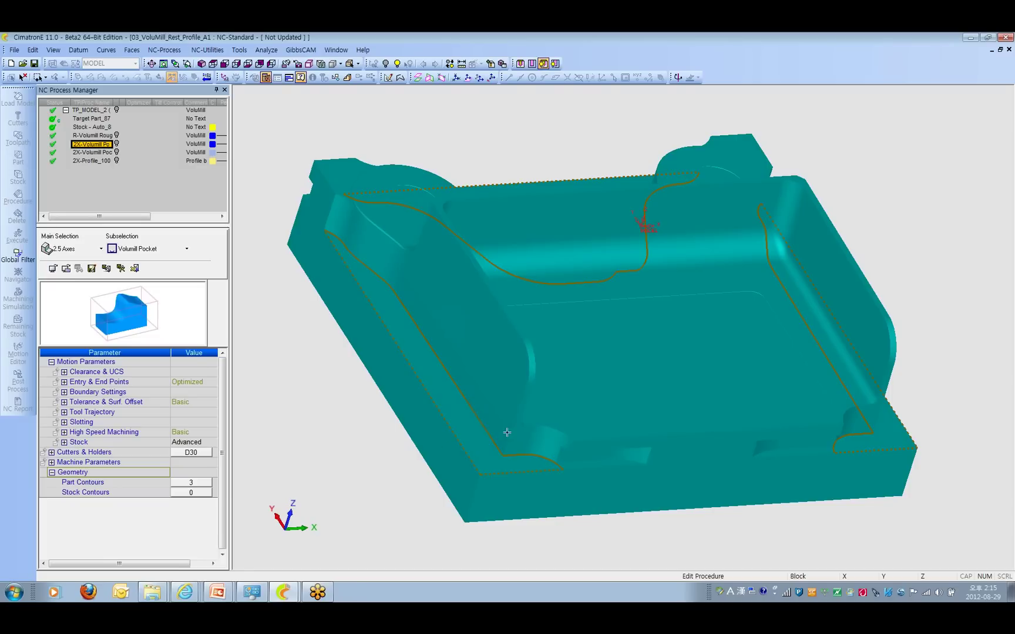
{"action": "right_click", "coordinate": [313, 364]}
{"action": "left_click", "coordinate": [345, 408]}
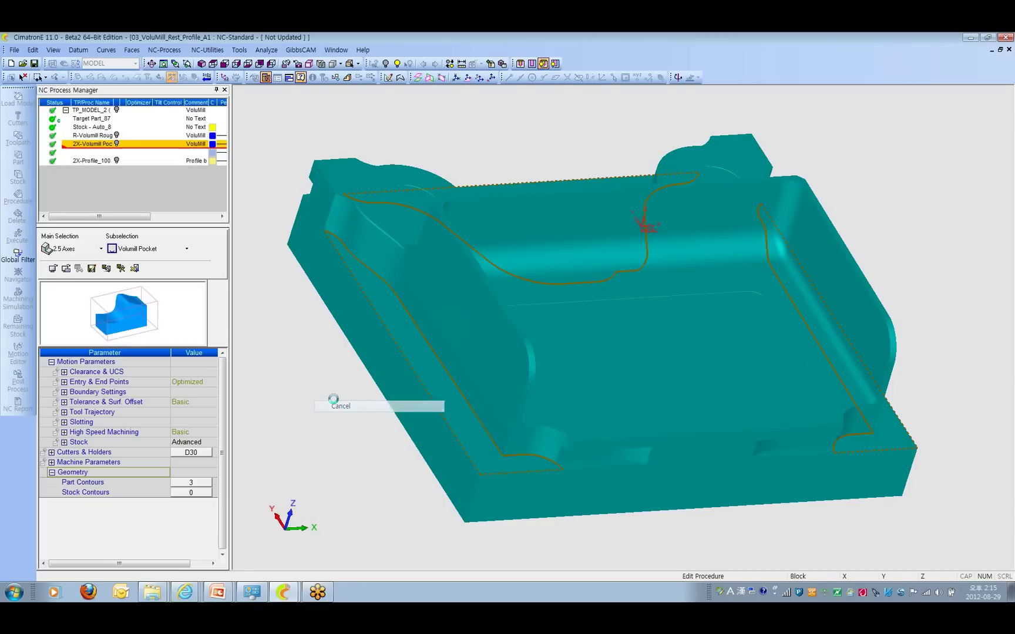
Display the first Volumill Pocket toolpath and examine its passes along the part's side and front corner
{"action": "left_click", "coordinate": [118, 145]}
{"action": "left_click", "coordinate": [117, 144]}
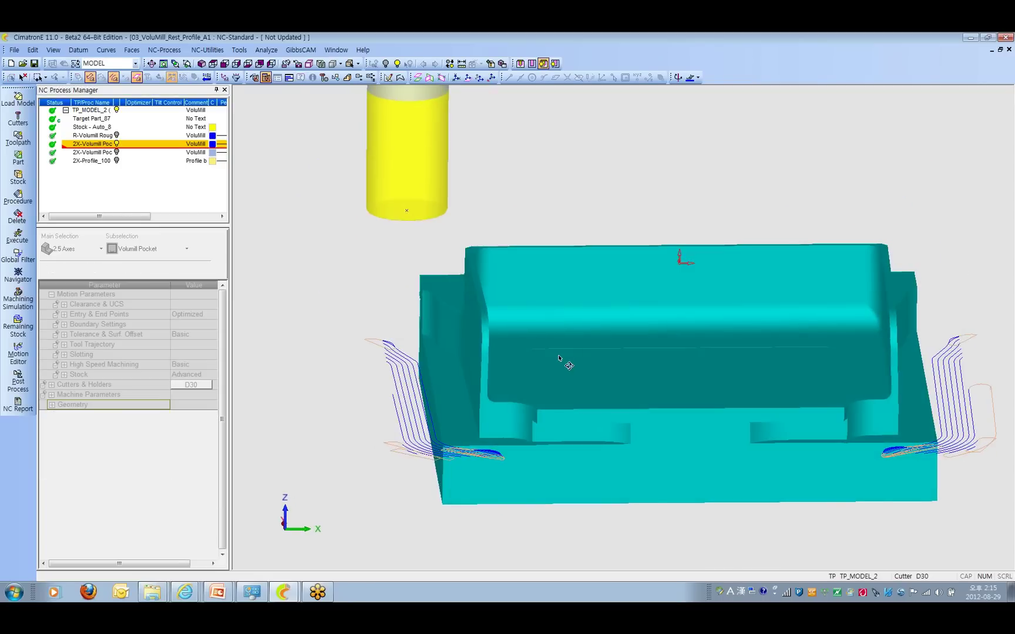
{"action": "middle_click_drag", "start_coordinate": [559, 358], "coordinate": [380, 331]}
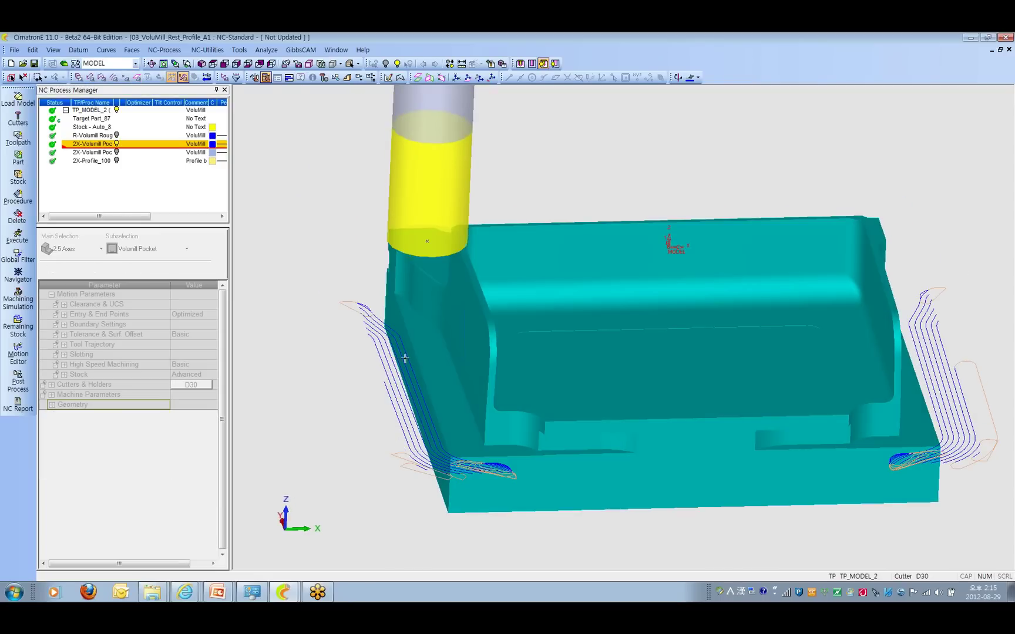
{"action": "middle_click_drag", "start_coordinate": [438, 384], "coordinate": [384, 333]}
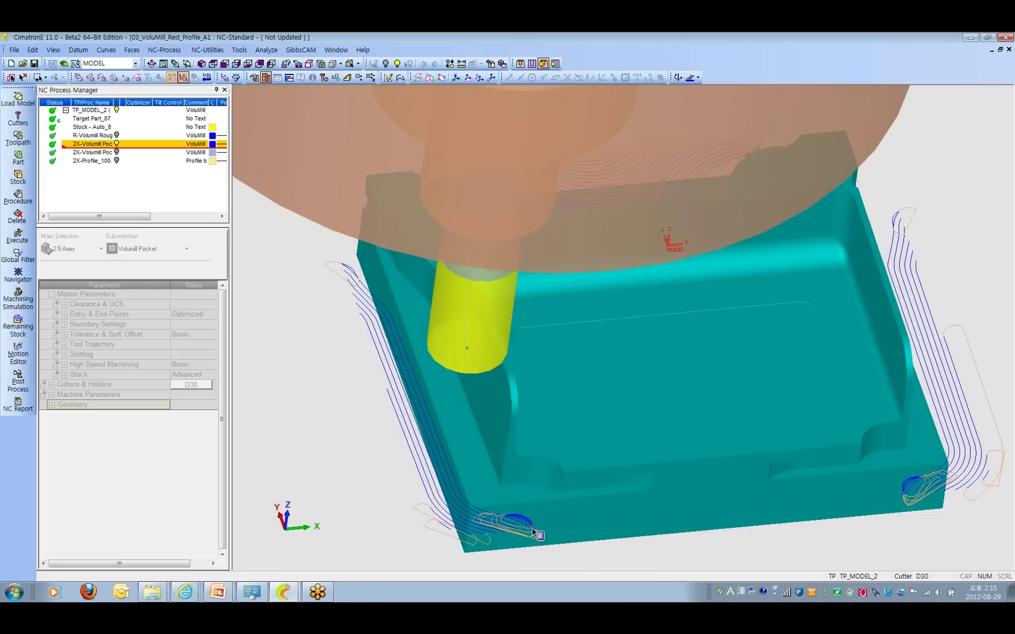
{"action": "scroll", "coordinate": [515, 455], "scroll_direction": "up", "scroll_amount": 2}
{"action": "scroll", "coordinate": [515, 455], "scroll_direction": "up", "scroll_amount": 4}
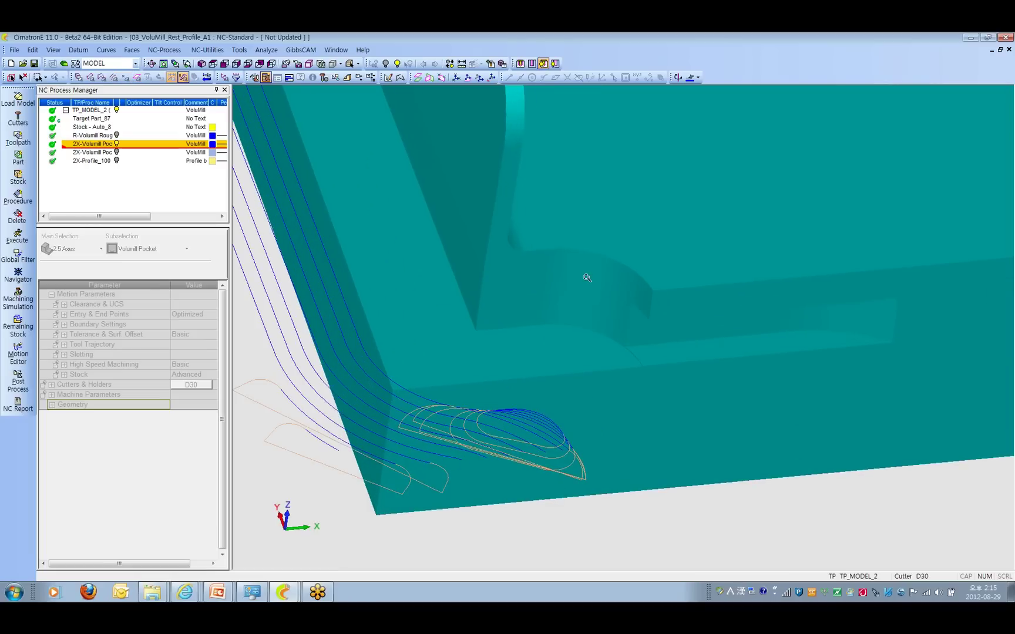
{"action": "middle_click_drag", "start_coordinate": [452, 326], "coordinate": [487, 390]}
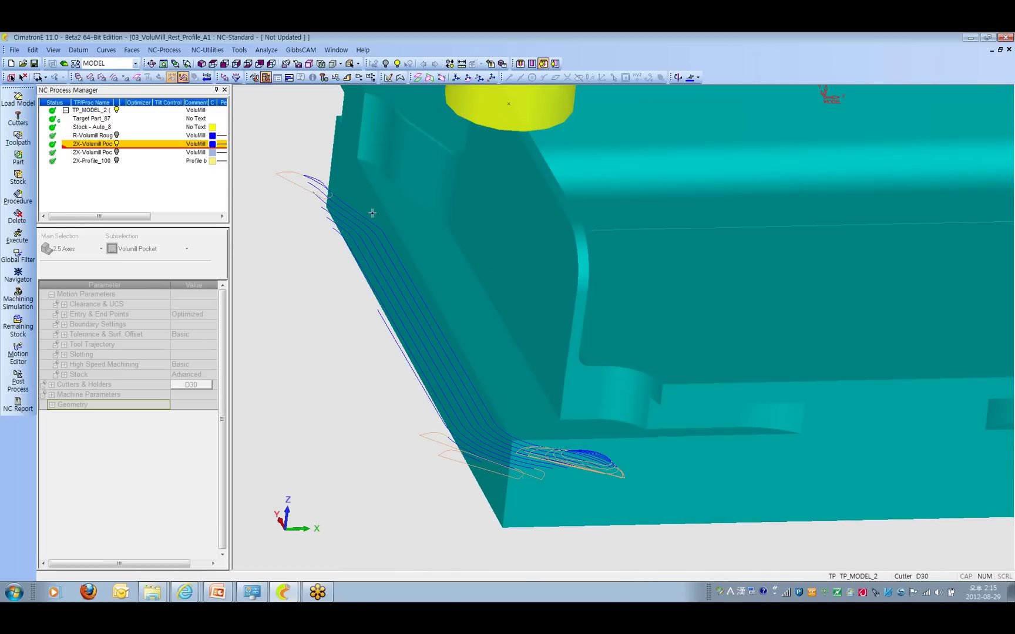
Hide the first Volumill Pocket toolpath and examine the second one's passes at the part's front corner, leaving it hidden
{"action": "left_click", "coordinate": [116, 145]}
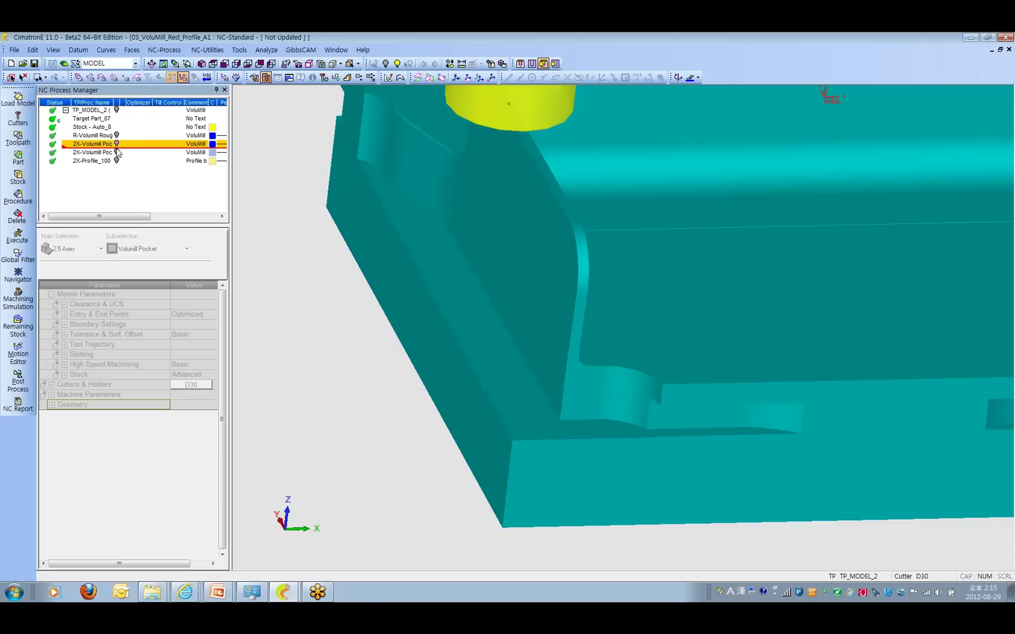
{"action": "left_click", "coordinate": [94, 153]}
{"action": "scroll", "coordinate": [482, 370], "scroll_direction": "down", "scroll_amount": 5}
{"action": "scroll", "coordinate": [546, 373], "scroll_direction": "up", "scroll_amount": 4}
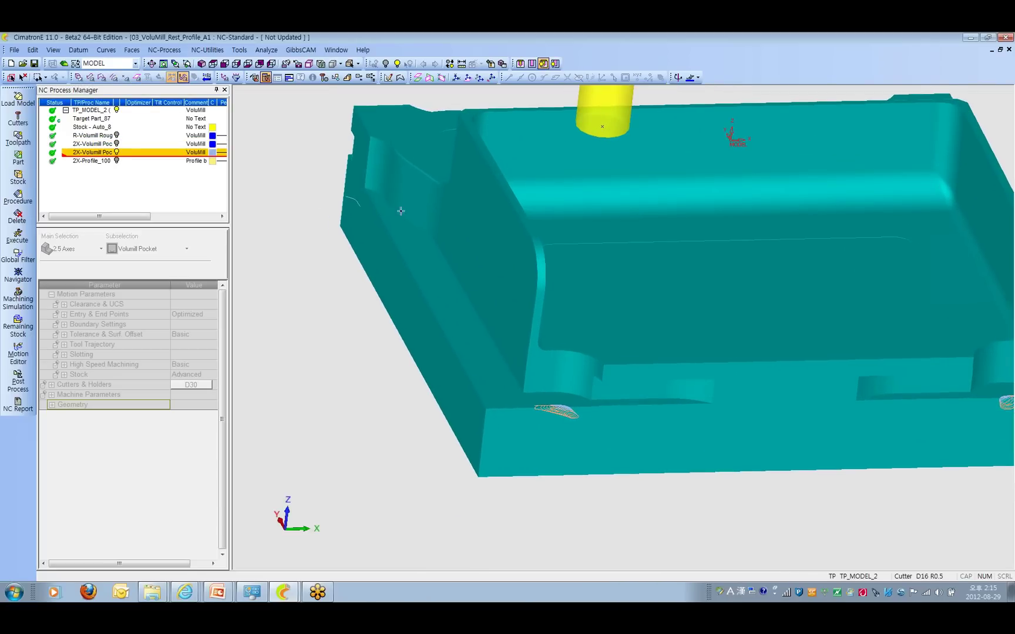
{"action": "middle_click_drag", "start_coordinate": [627, 442], "coordinate": [612, 476]}
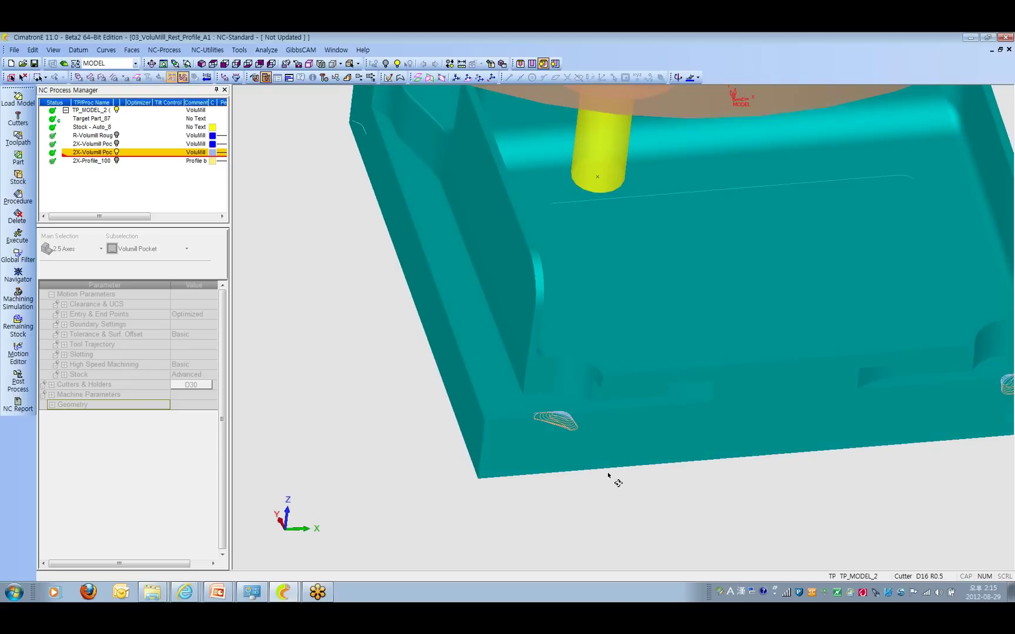
{"action": "scroll", "coordinate": [611, 475], "scroll_direction": "up", "scroll_amount": 5}
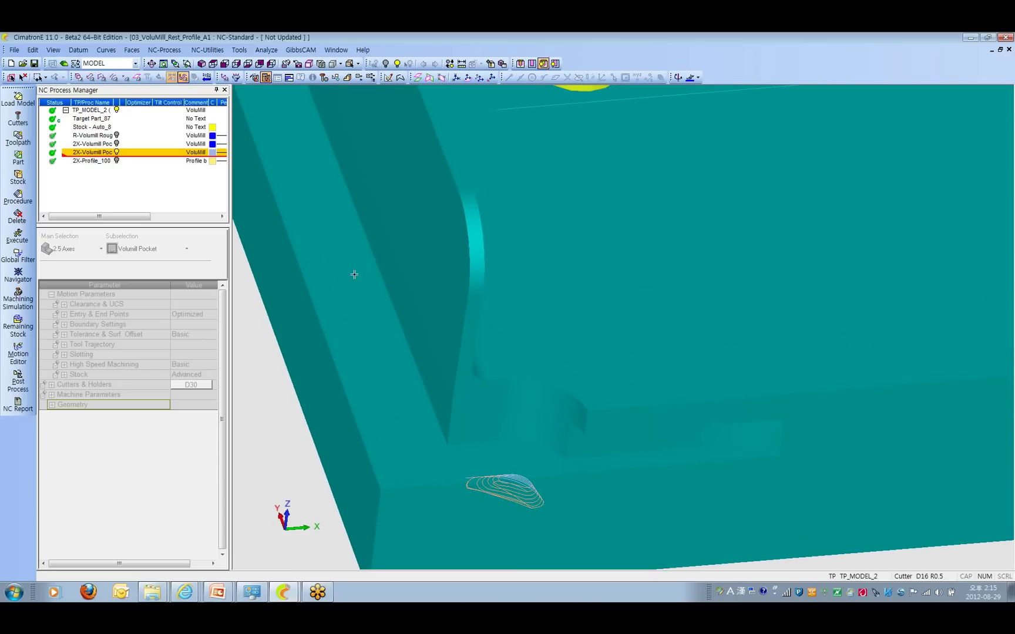
{"action": "left_click", "coordinate": [117, 152]}
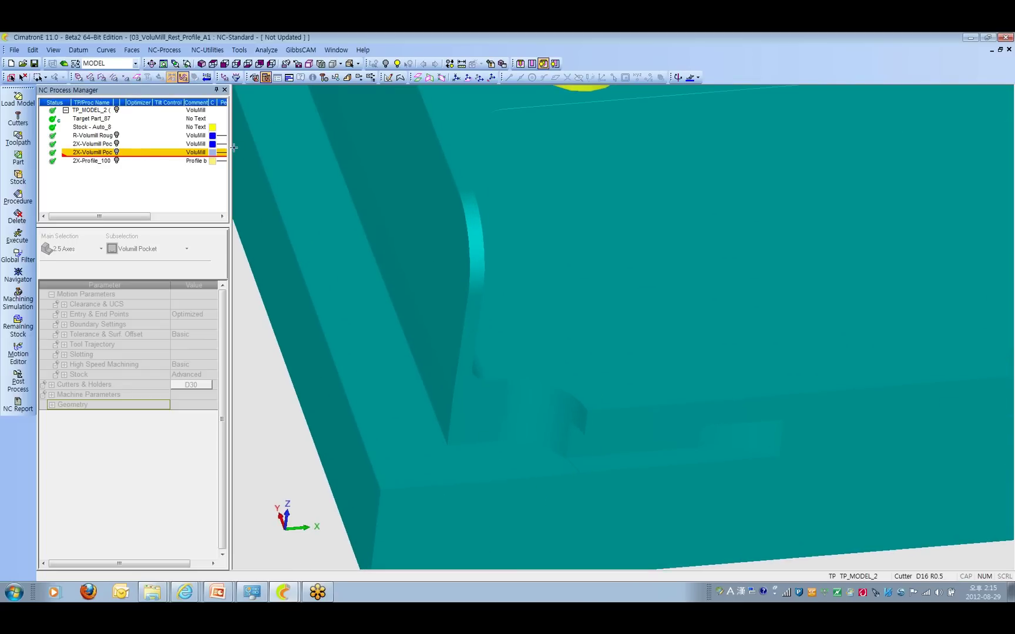
Widen the process list to reveal the Cutter and UCS columns, and enlarge its Comment column
{"action": "left_click_drag", "start_coordinate": [230, 148], "coordinate": [297, 149]}
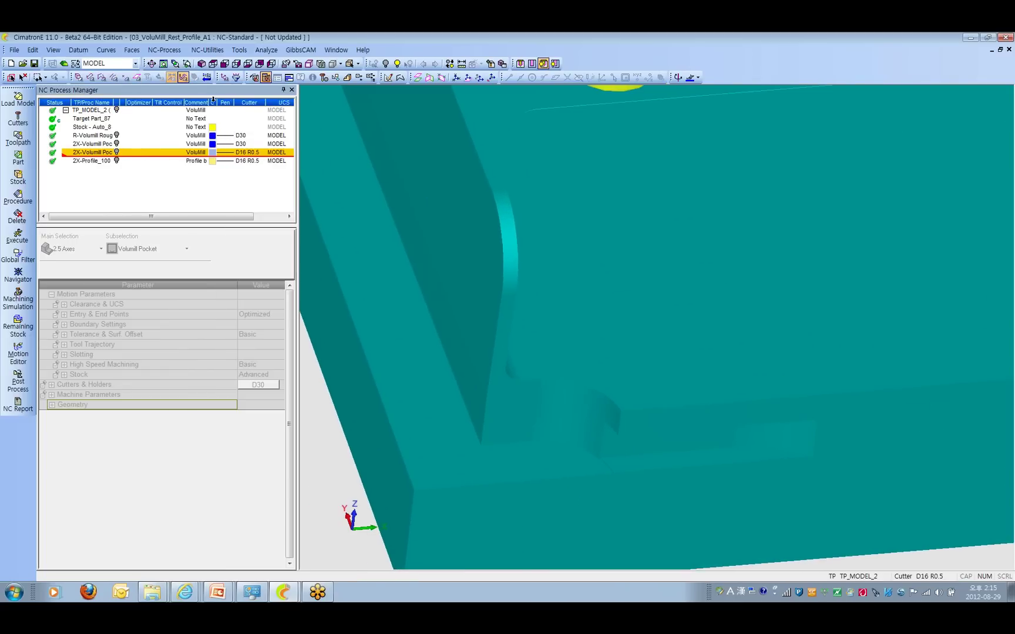
{"action": "left_click_drag", "start_coordinate": [210, 101], "coordinate": [216, 101]}
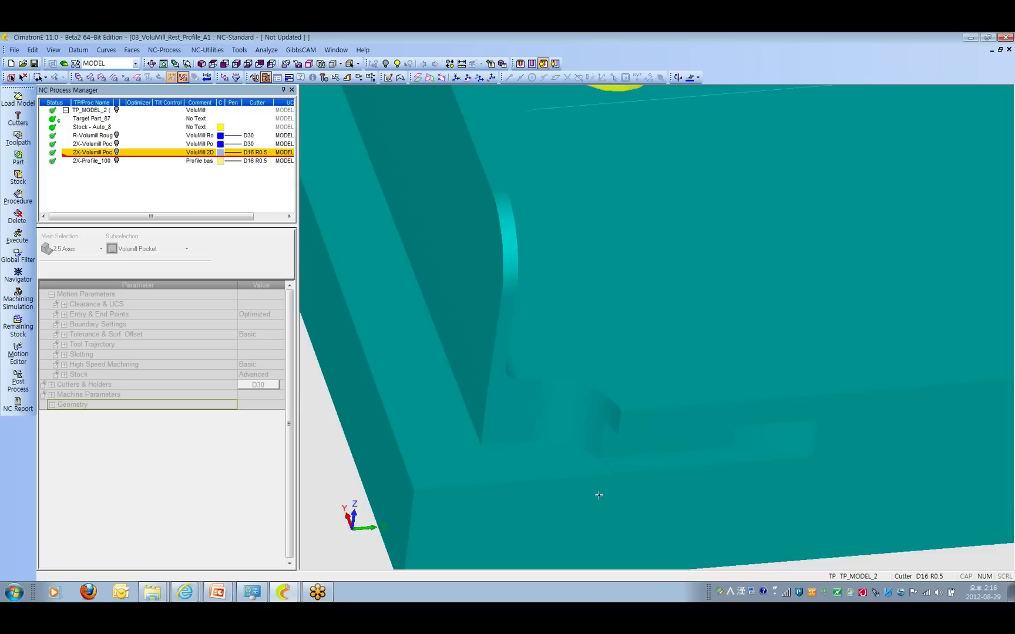
{"action": "left_click", "coordinate": [80, 153]}
{"action": "right_click", "coordinate": [377, 200]}
{"action": "key", "text": "Escape"}
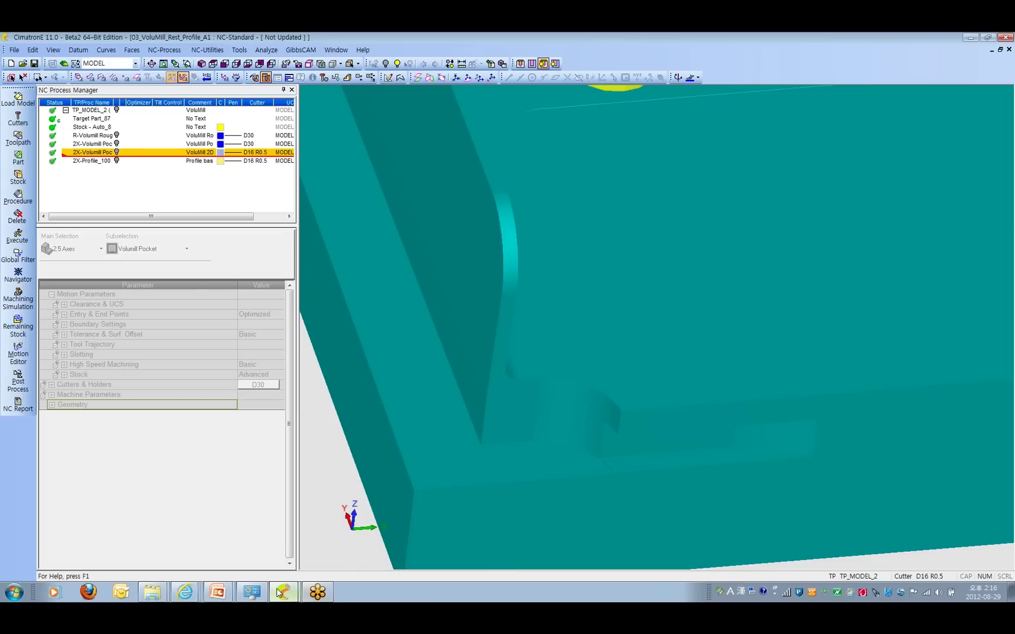
Switch to the PowerPoint slide show and present the NC summary slide
{"action": "left_click", "coordinate": [217, 592]}
{"action": "left_click", "coordinate": [174, 568]}
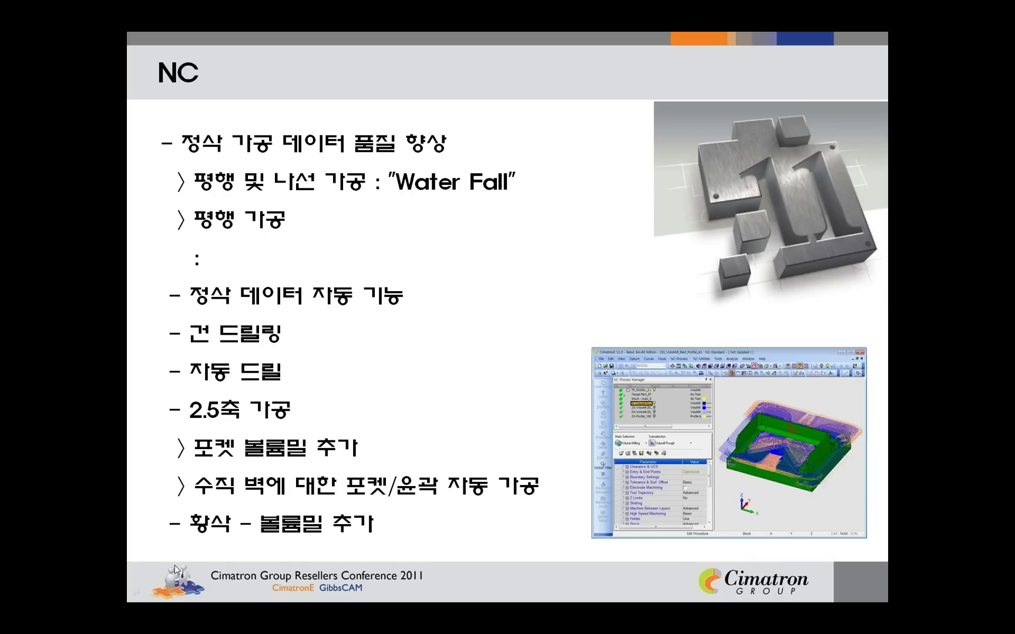
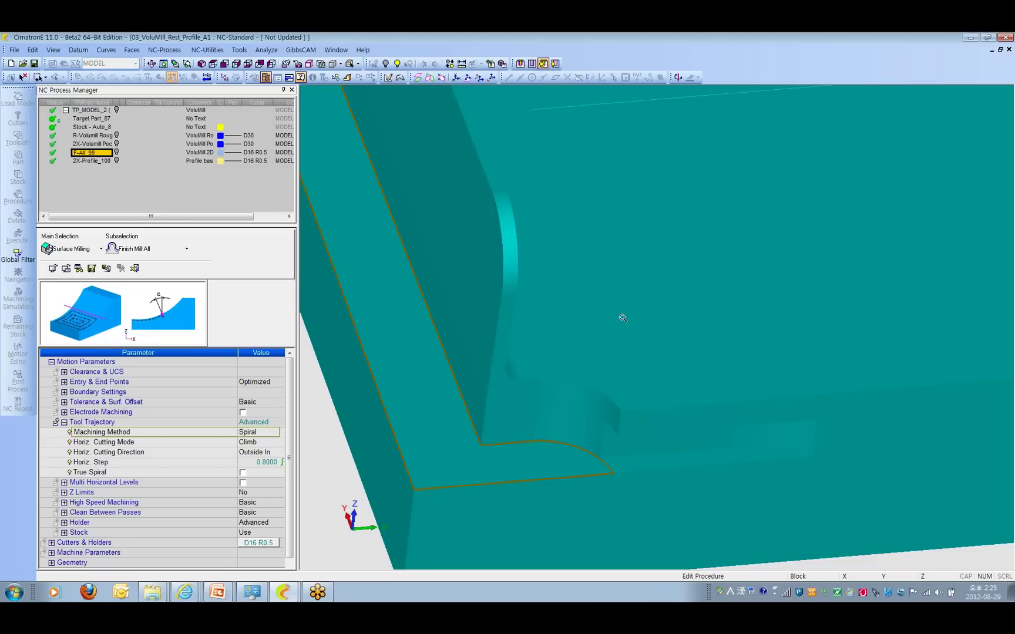
Bring the whole part into view and cancel editing of the second pocket procedure, discarding the Finish Mill All strategy
{"action": "right_click_drag", "start_coordinate": [623, 317], "coordinate": [578, 487], "text": "ctrl"}
{"action": "right_click", "coordinate": [425, 192]}
{"action": "left_click", "coordinate": [463, 234]}
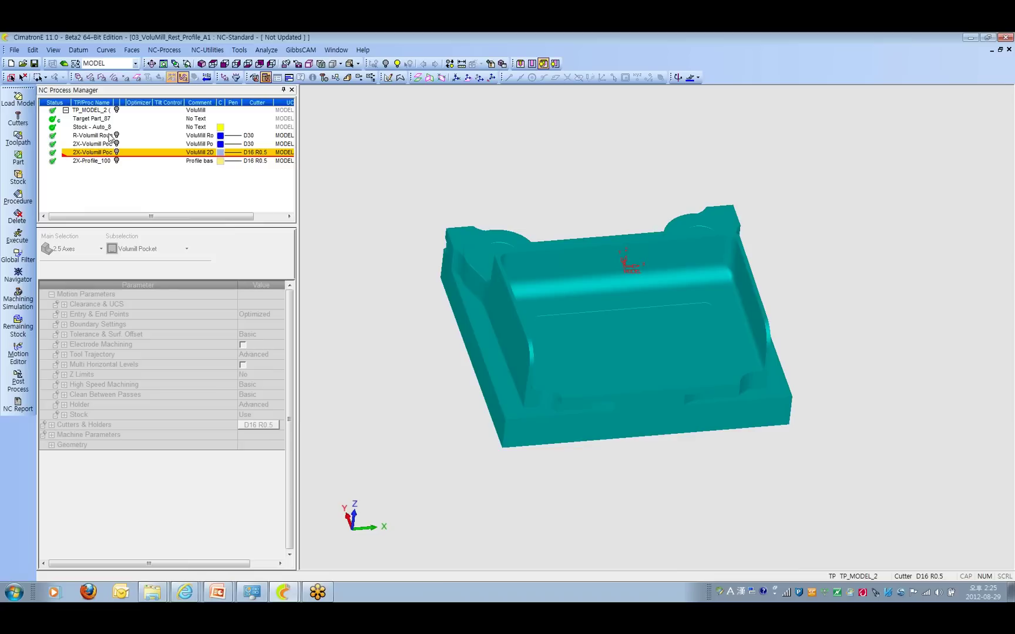
Open the Volumill Rough procedure for editing and expand its Clearance & UCS parameters
{"action": "left_click", "coordinate": [92, 136]}
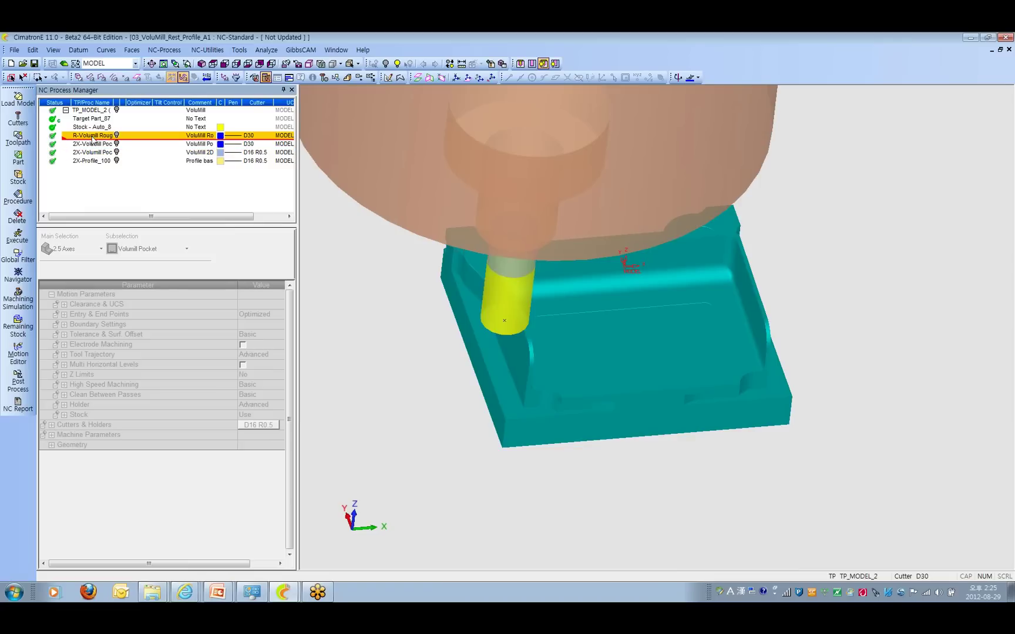
{"action": "double_click", "coordinate": [92, 138]}
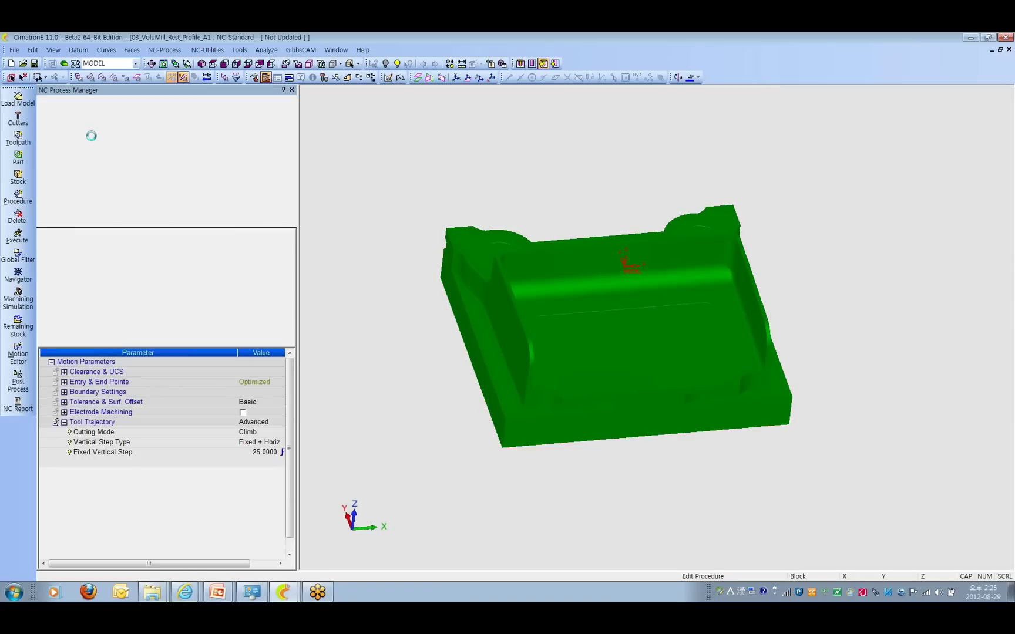
{"action": "left_click", "coordinate": [64, 372]}
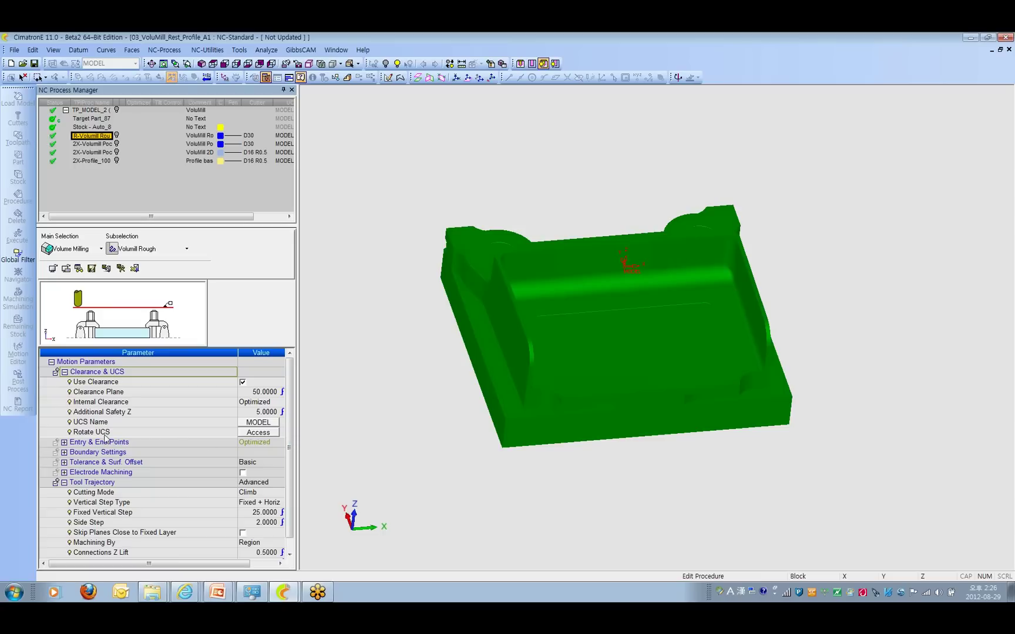
Try Rotate UCS with the tool axis normal to the part's side wall, and leave without creating a UCS
{"action": "left_click", "coordinate": [261, 434]}
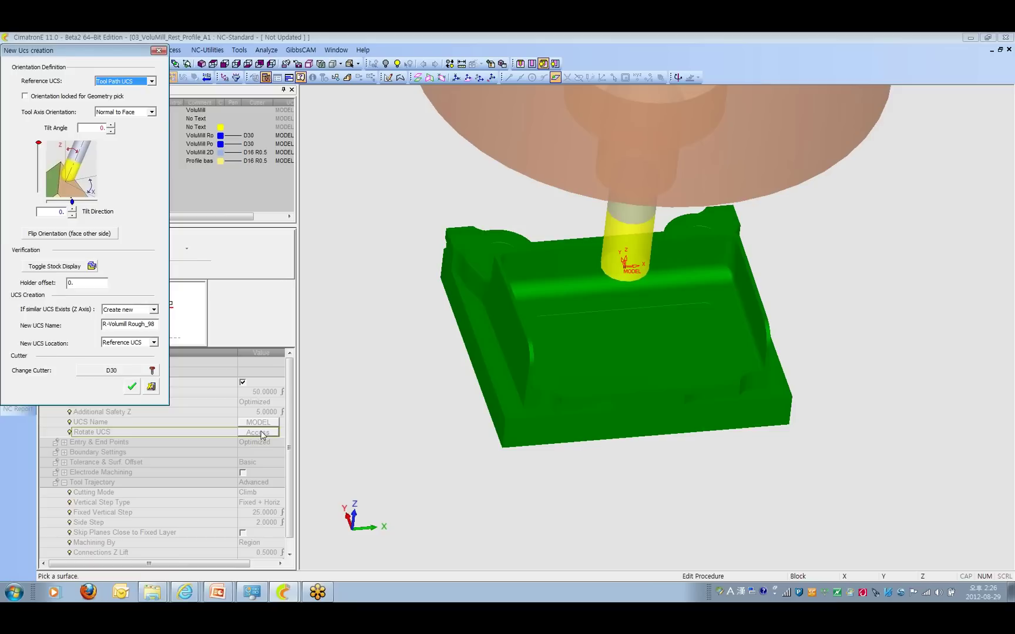
{"action": "left_click", "coordinate": [637, 358]}
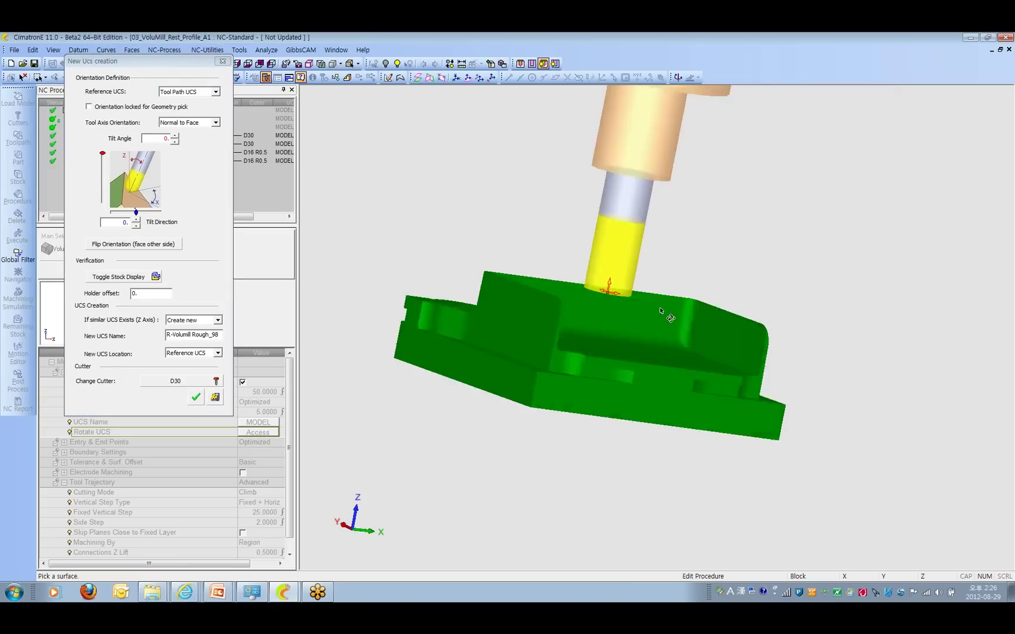
{"action": "left_click_drag", "start_coordinate": [661, 311], "coordinate": [652, 334], "text": "ctrl"}
{"action": "right_click_drag", "start_coordinate": [652, 334], "coordinate": [614, 354], "text": "ctrl"}
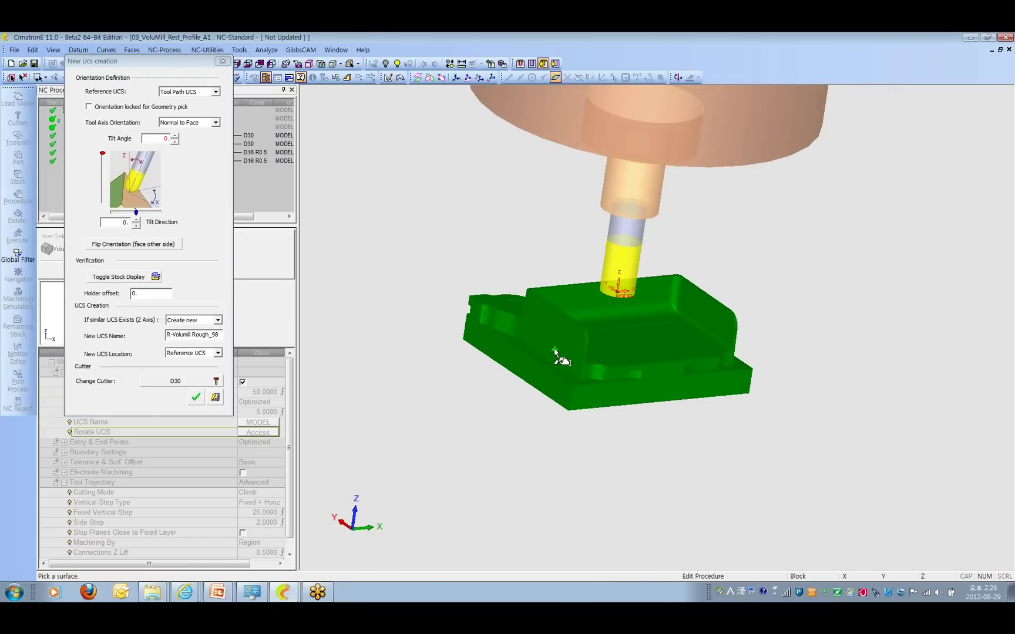
{"action": "left_click", "coordinate": [554, 351]}
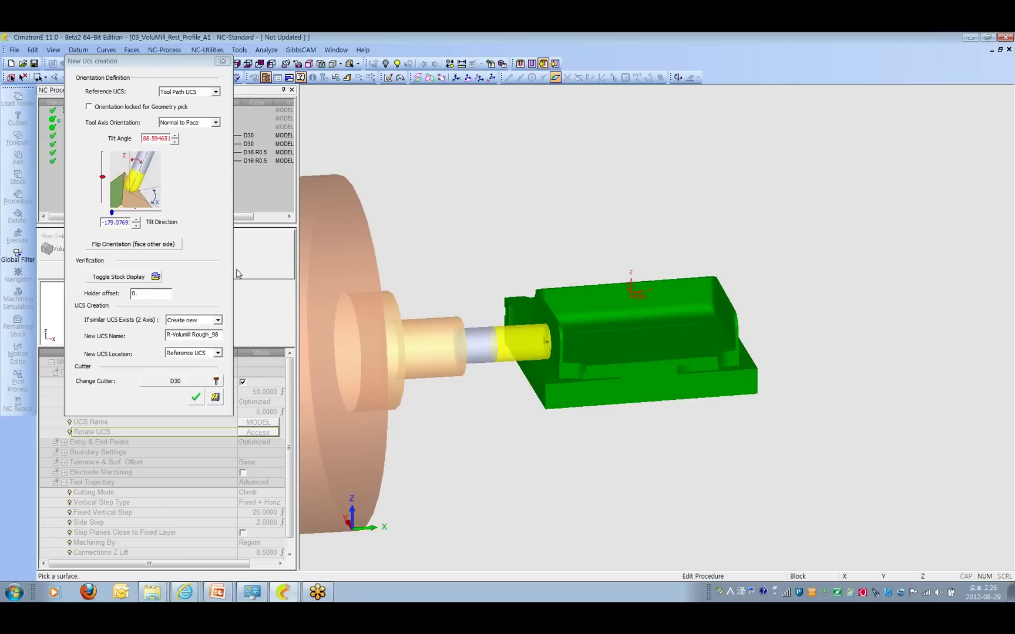
{"action": "left_click", "coordinate": [216, 401]}
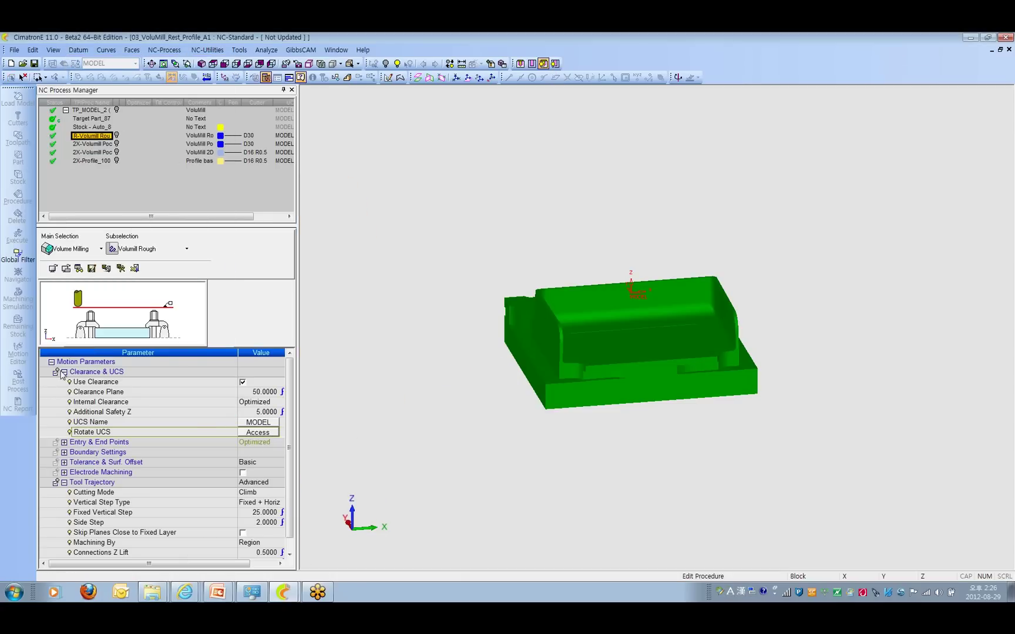
Review the level choices for Tool Trajectory, Tolerance & Surf. Offset and Machine Between Layers, keeping the current settings
{"action": "left_click", "coordinate": [63, 372]}
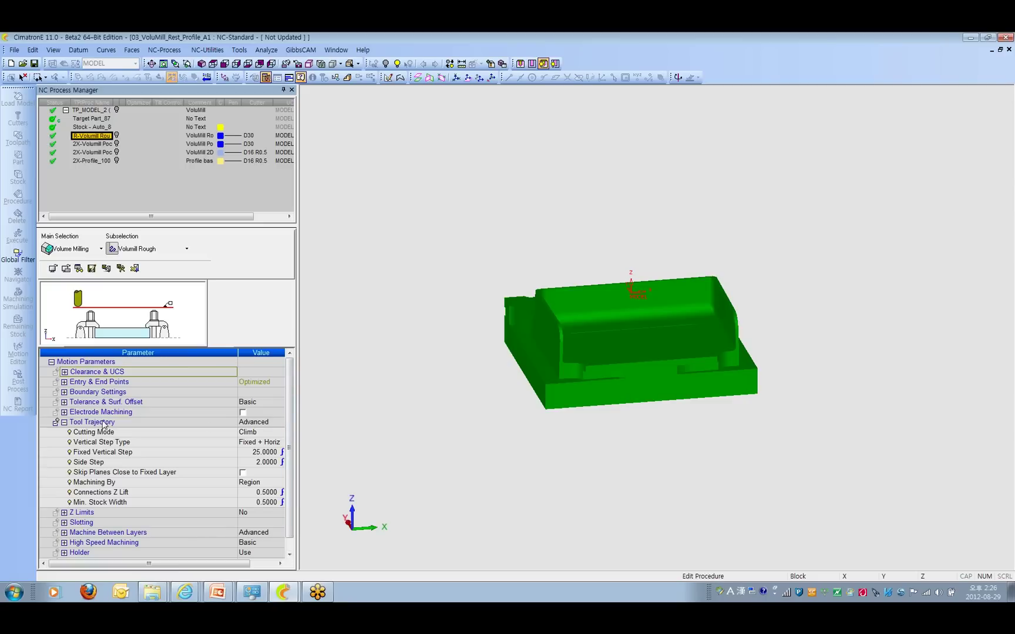
{"action": "left_click", "coordinate": [64, 423]}
{"action": "left_click", "coordinate": [266, 424]}
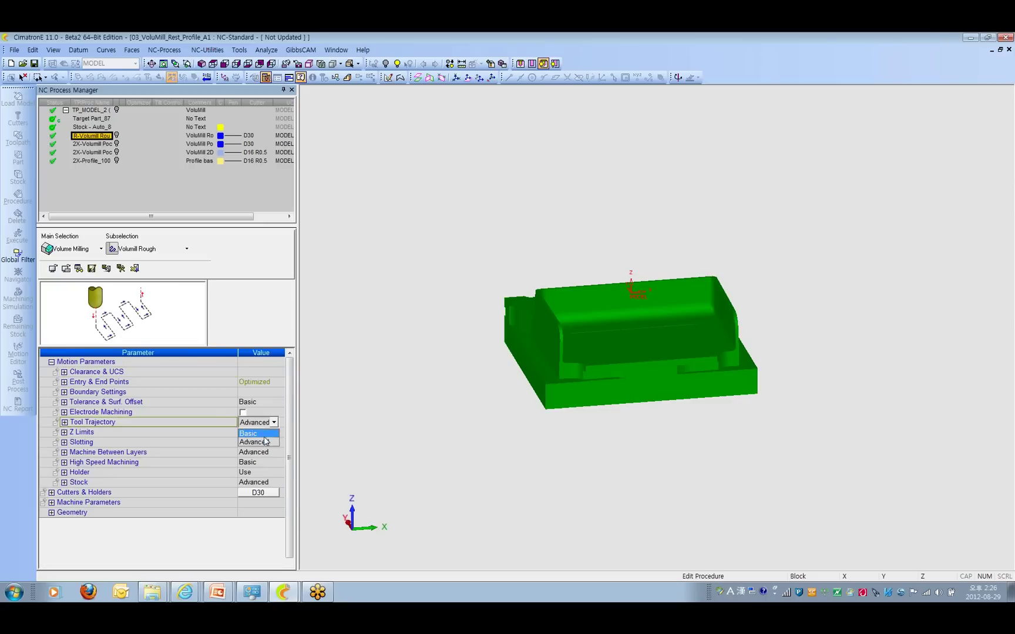
{"action": "left_click", "coordinate": [266, 404]}
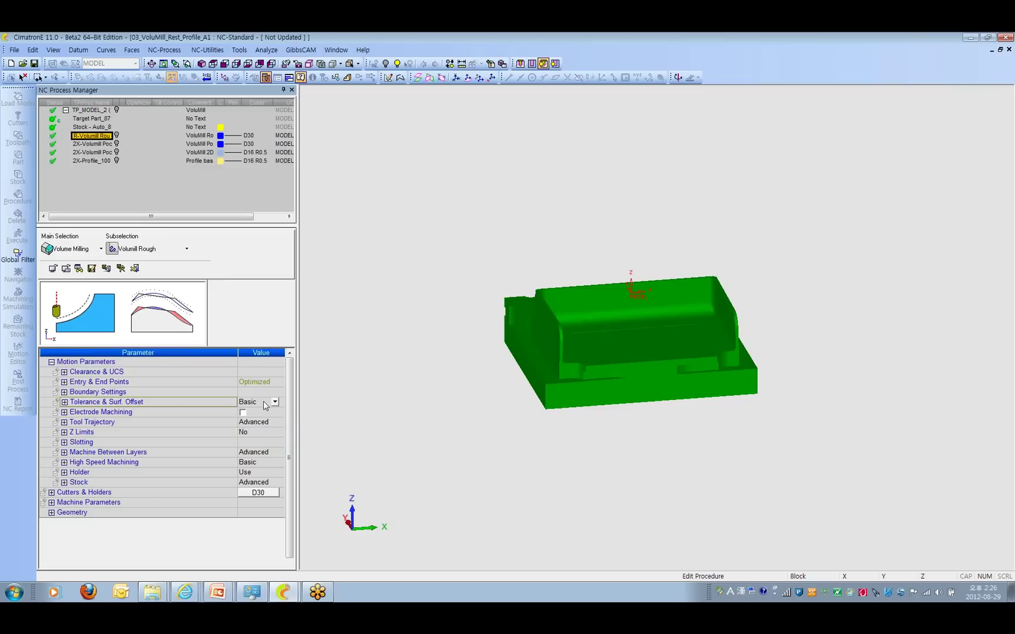
{"action": "left_click", "coordinate": [266, 405]}
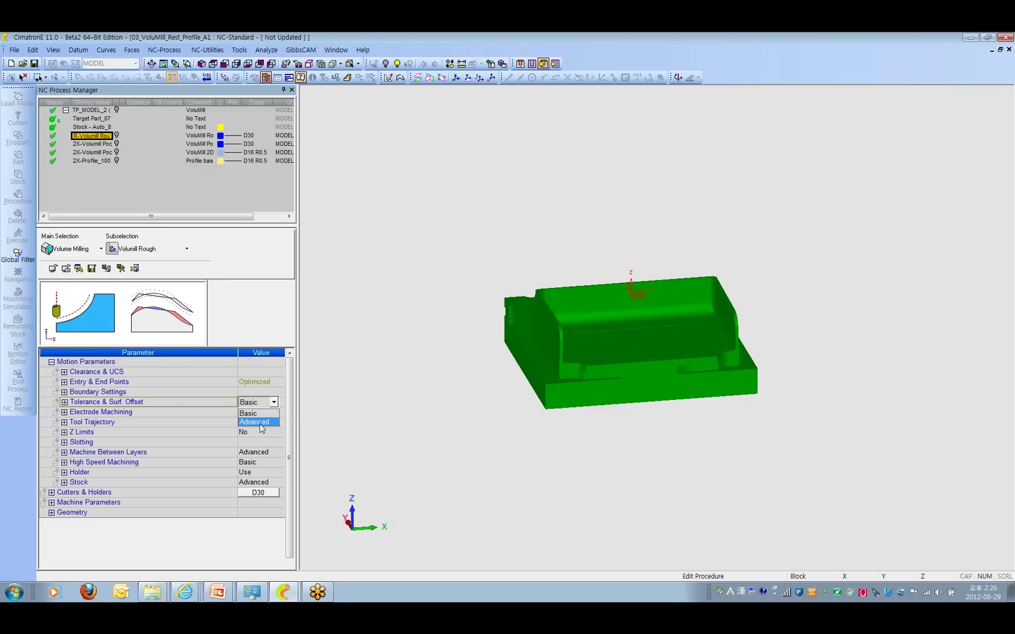
{"action": "left_click", "coordinate": [364, 386]}
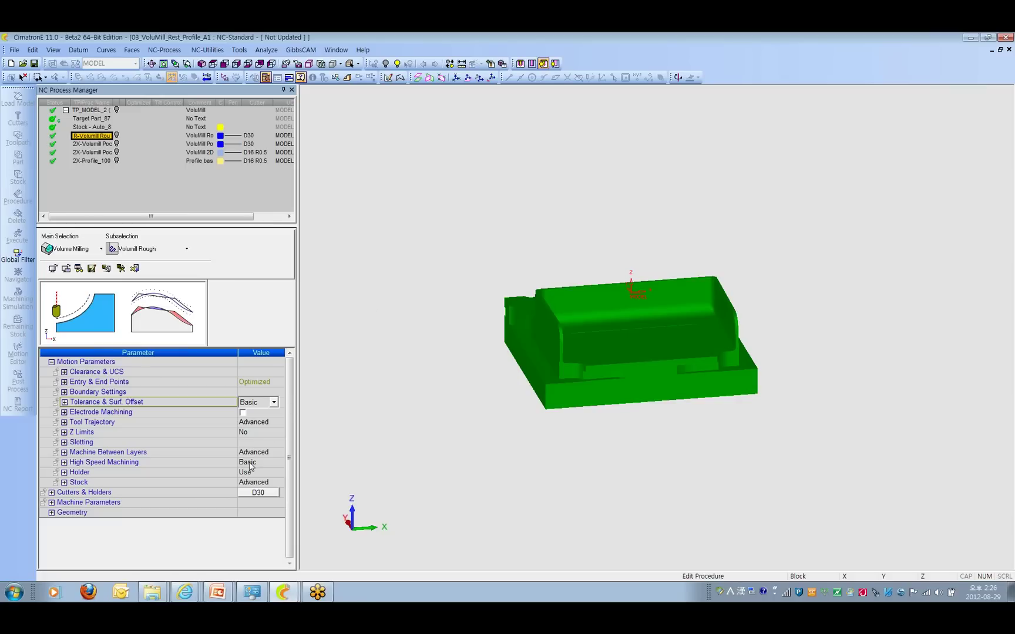
{"action": "left_click", "coordinate": [266, 453]}
{"action": "left_click", "coordinate": [273, 453]}
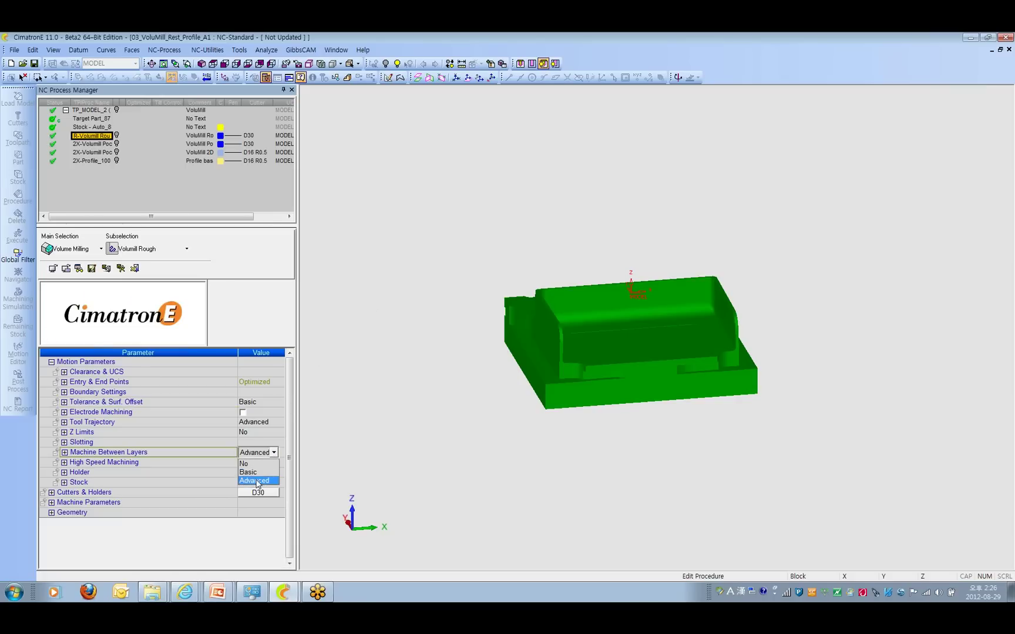
{"action": "left_click", "coordinate": [257, 480]}
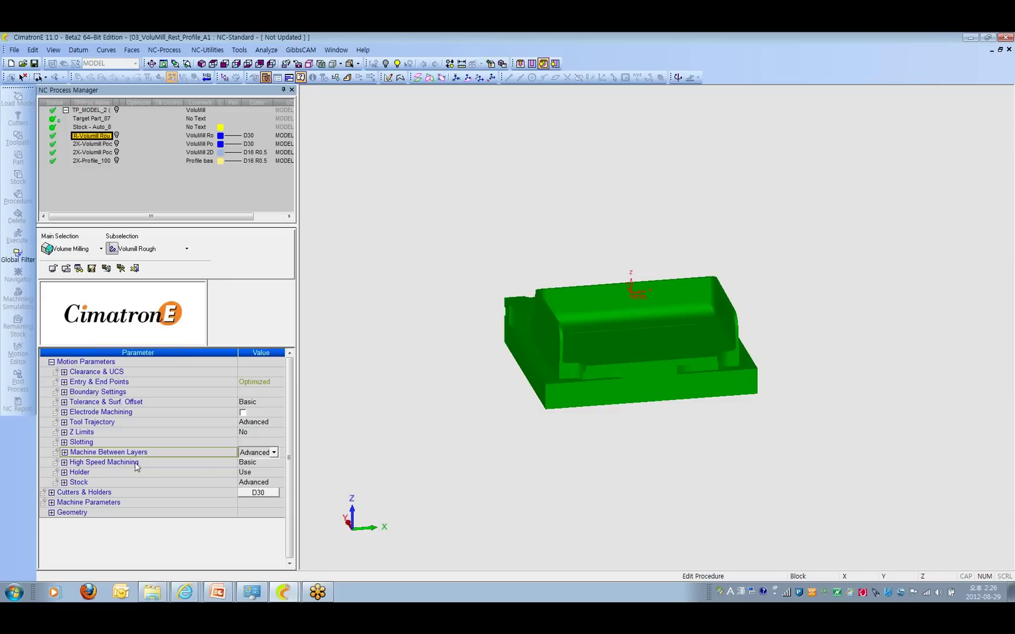
Try the Advanced setting for Holder to show its options, and cancel editing of the Volumill Rough procedure
{"action": "left_click", "coordinate": [64, 473]}
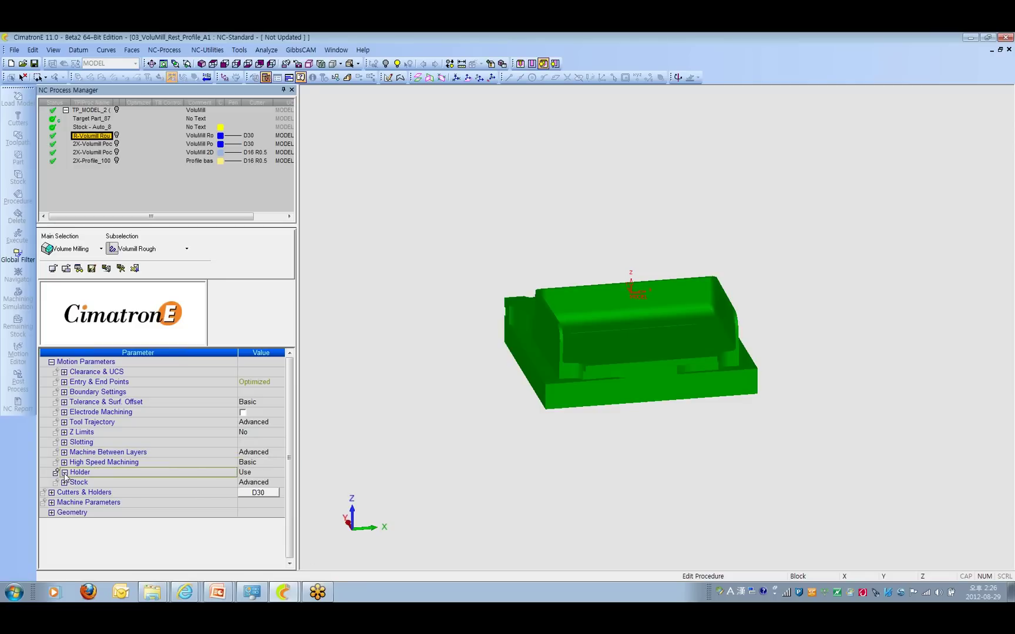
{"action": "left_click", "coordinate": [64, 473]}
{"action": "left_click", "coordinate": [248, 473]}
{"action": "left_click", "coordinate": [259, 503]}
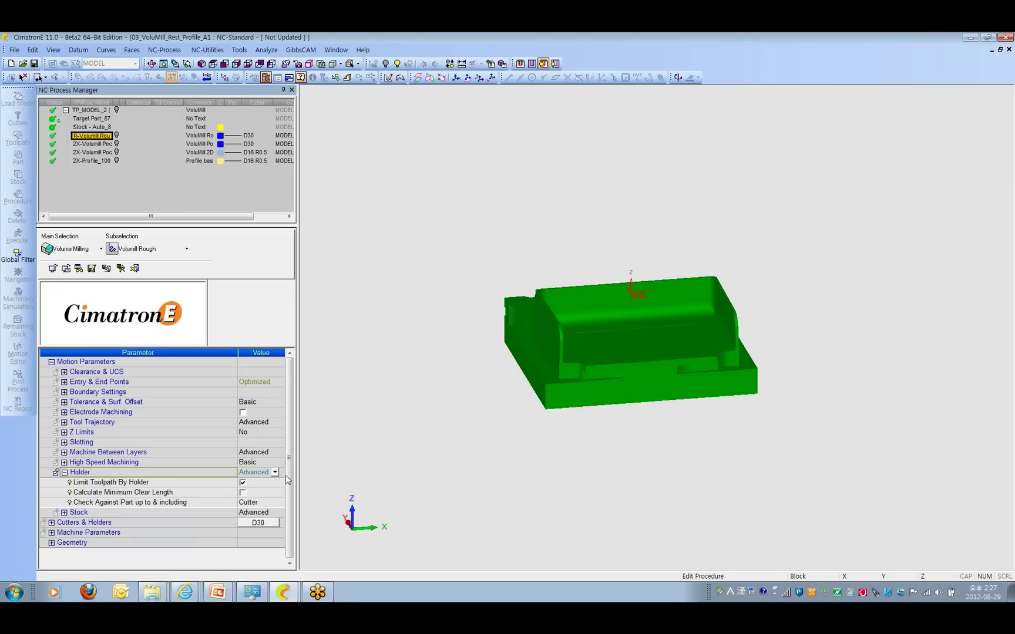
{"action": "right_click", "coordinate": [399, 337]}
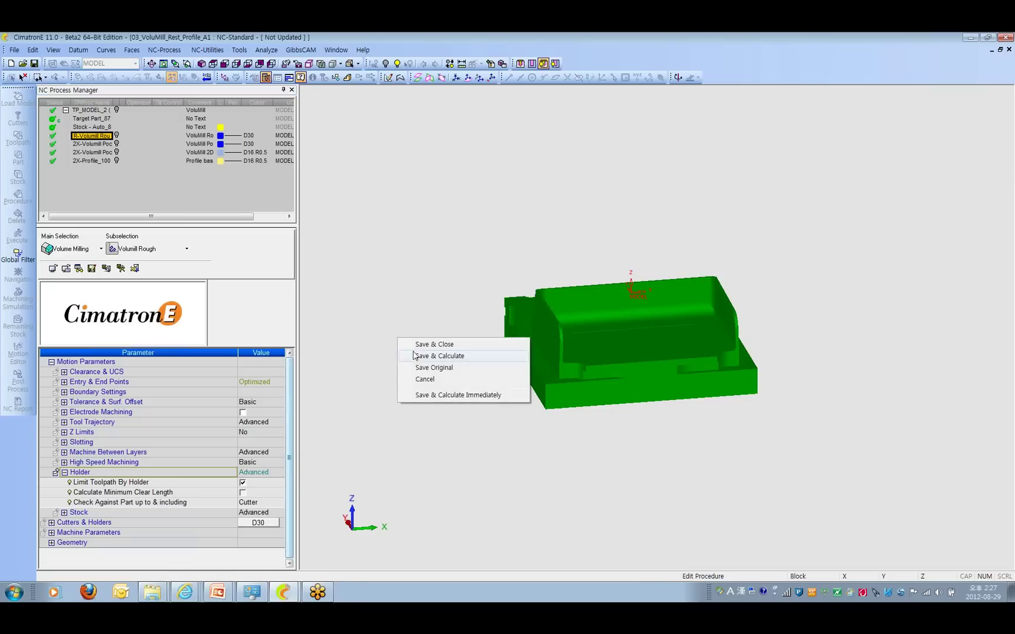
{"action": "key", "text": "Escape"}
{"action": "right_click", "coordinate": [445, 226]}
{"action": "left_click", "coordinate": [471, 264]}
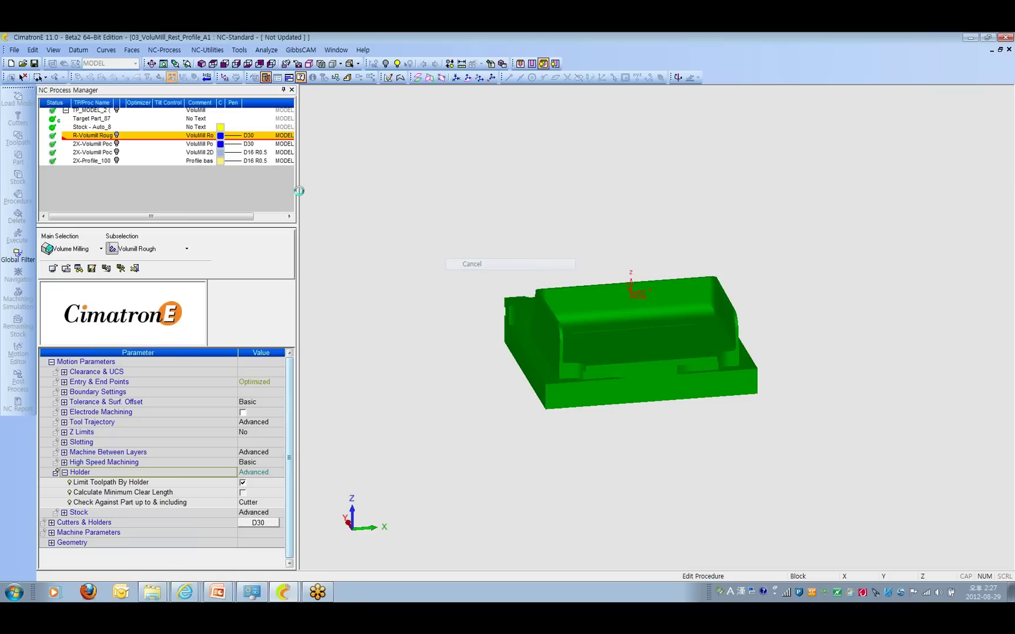
Widen the process manager further and review which columns can be shown, leaving the selection as it is
{"action": "left_click_drag", "start_coordinate": [297, 136], "coordinate": [391, 133]}
{"action": "right_click", "coordinate": [172, 102]}
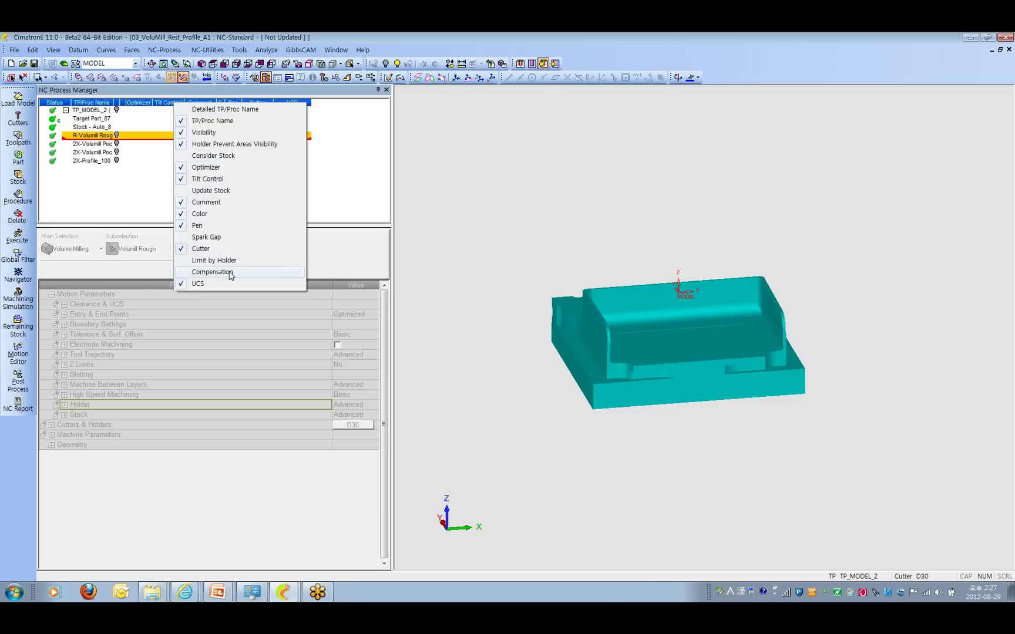
{"action": "left_click", "coordinate": [332, 172]}
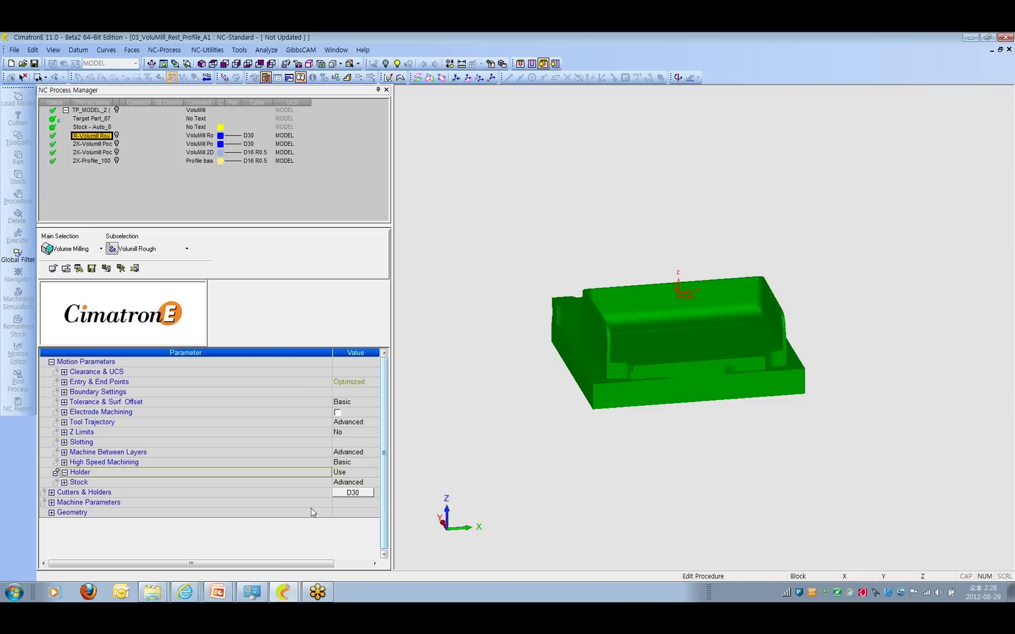
Set Holder to Advanced in the Volumill Rough procedure to show its toolpath limiting and clear length options
{"action": "left_click", "coordinate": [348, 473]}
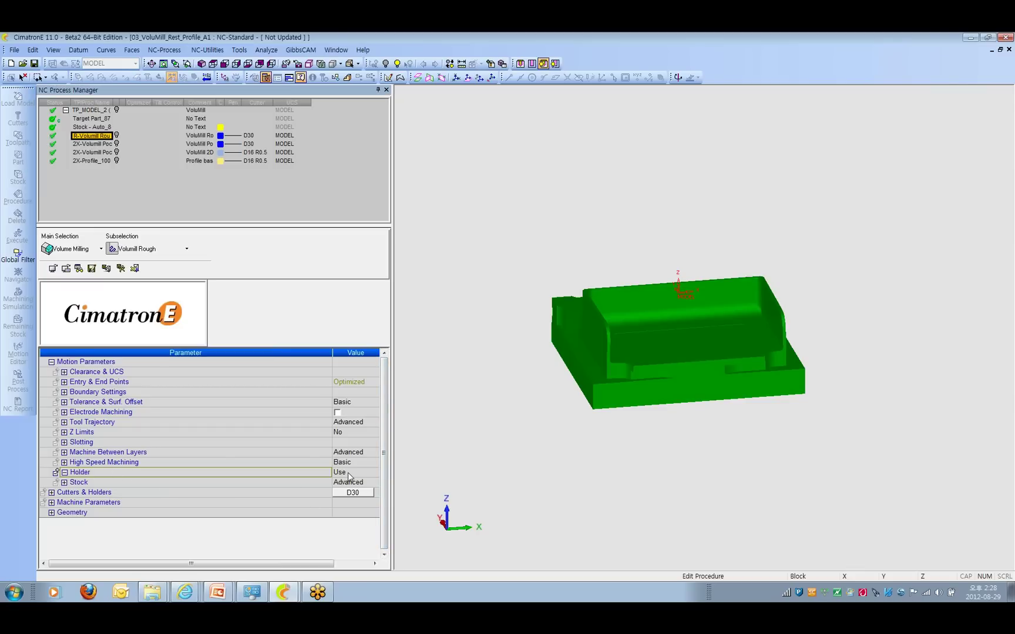
{"action": "left_click", "coordinate": [351, 501]}
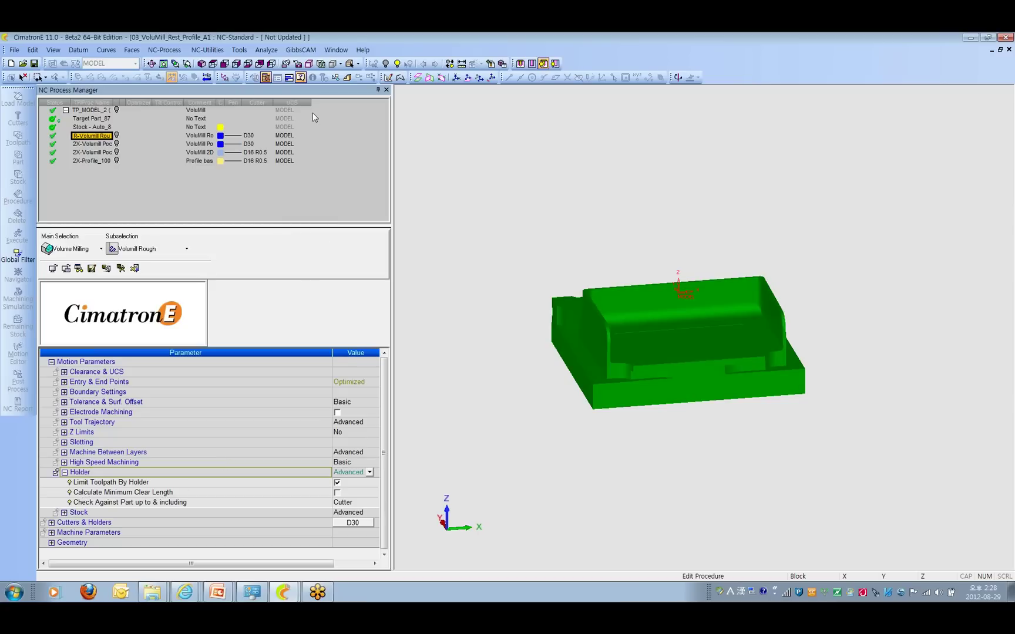
{"action": "left_click", "coordinate": [450, 304]}
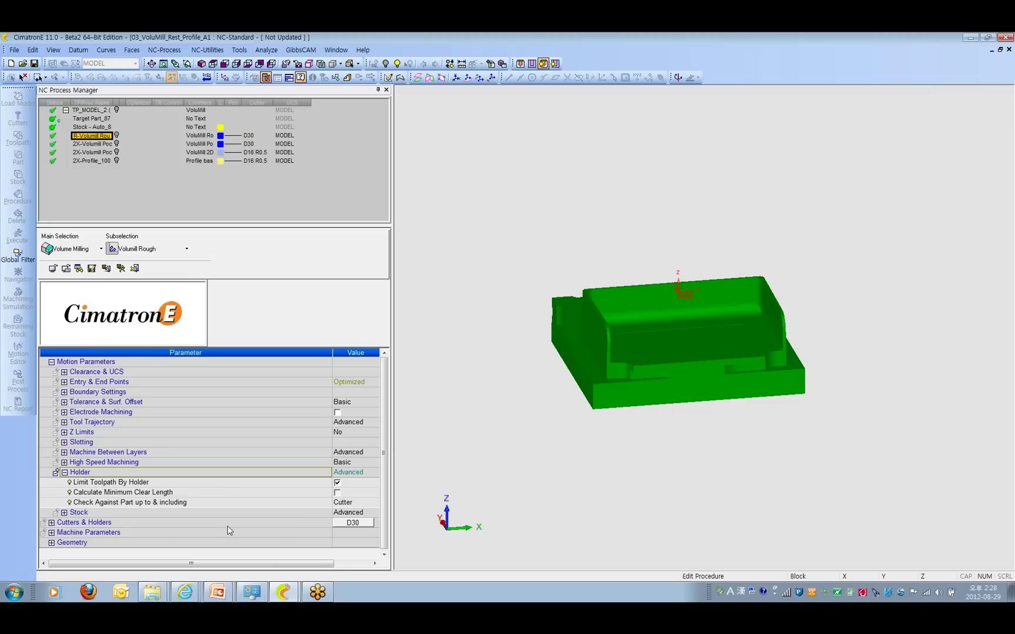
Expand the Geometry parameters, try enabling Multi Surfaces Groups to show its group setting, and turn it off again
{"action": "double_click", "coordinate": [59, 542]}
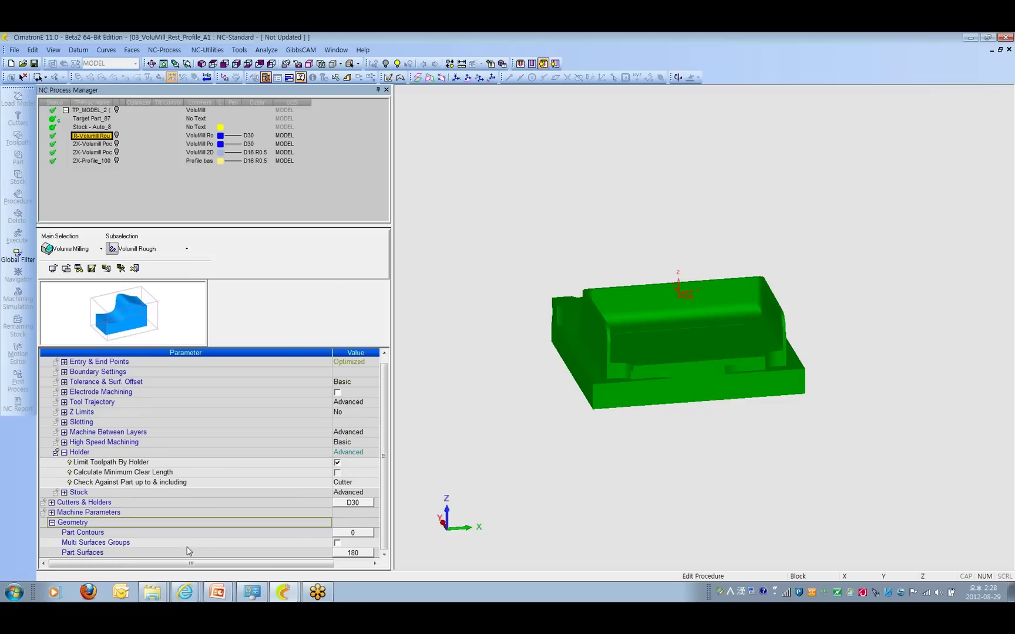
{"action": "left_click", "coordinate": [338, 544]}
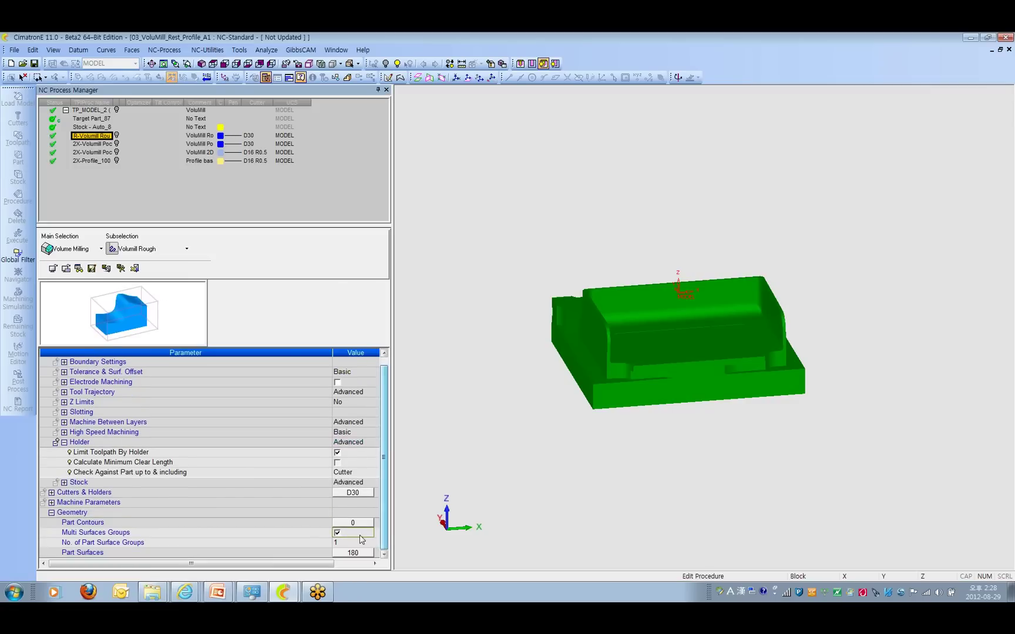
{"action": "left_click", "coordinate": [338, 533]}
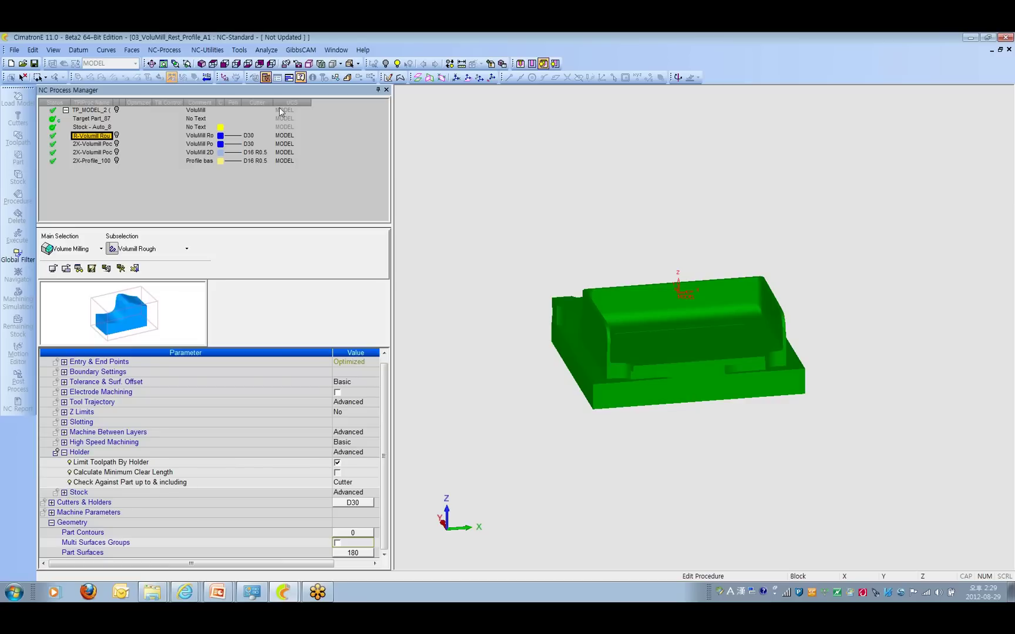
Check the file types for saving an NC template, exit without saving one, and cancel editing of the Volumill Rough procedure
{"action": "left_click", "coordinate": [208, 50]}
{"action": "mouse_move", "coordinate": [247, 88]}
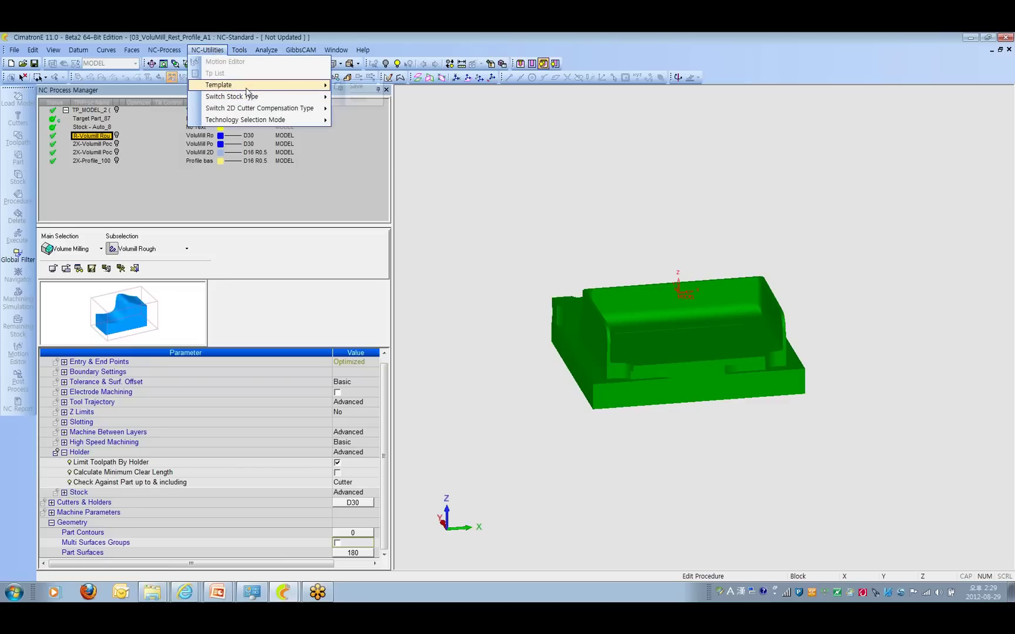
{"action": "left_click", "coordinate": [356, 87]}
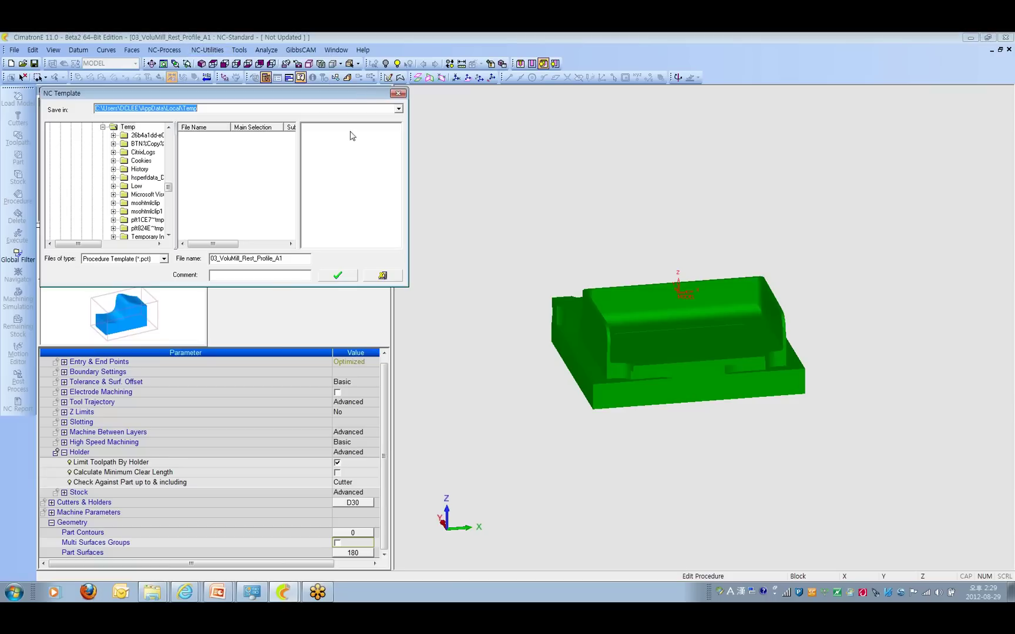
{"action": "left_click", "coordinate": [164, 259]}
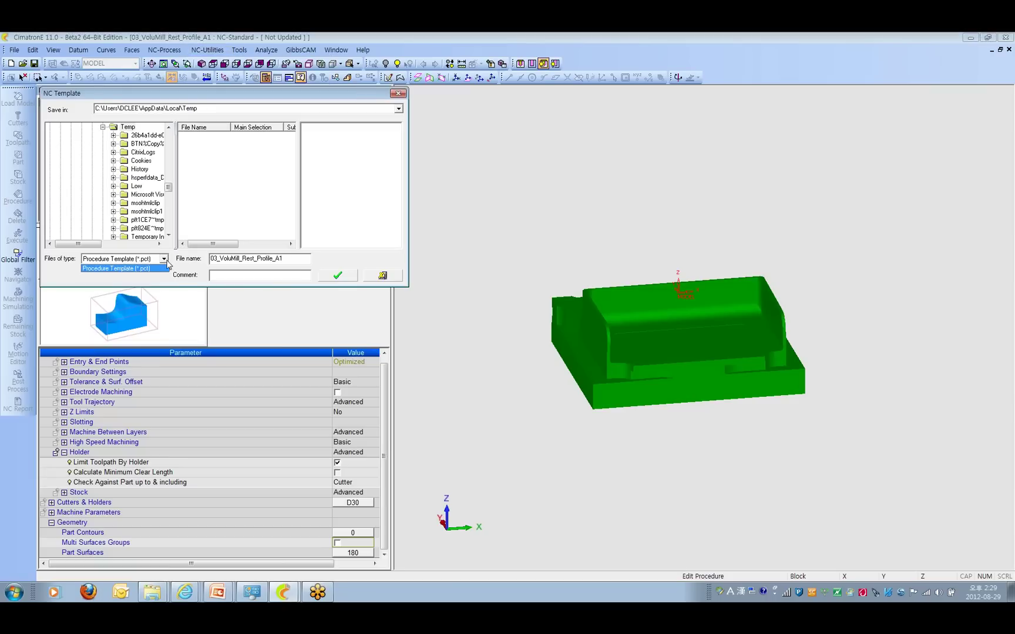
{"action": "left_click", "coordinate": [383, 276]}
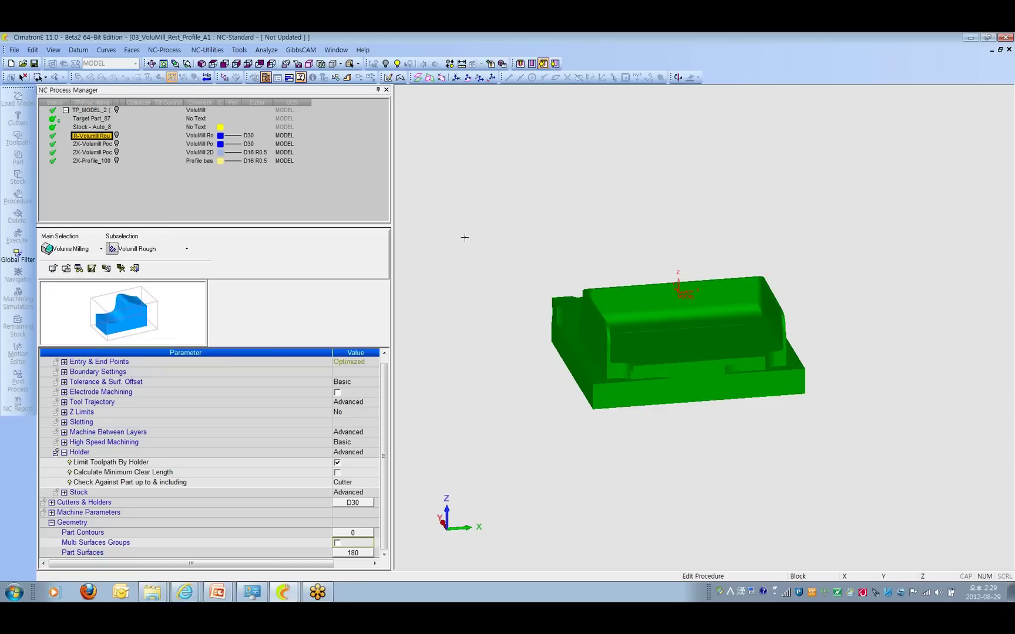
{"action": "right_click", "coordinate": [480, 185]}
{"action": "left_click", "coordinate": [497, 220]}
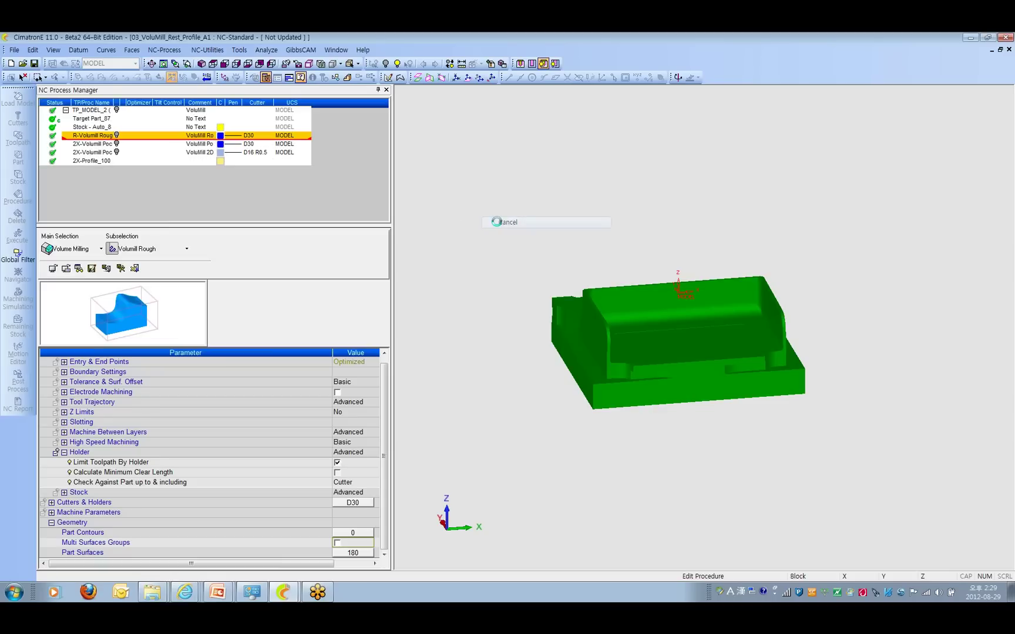
{"action": "left_click", "coordinate": [14, 50]}
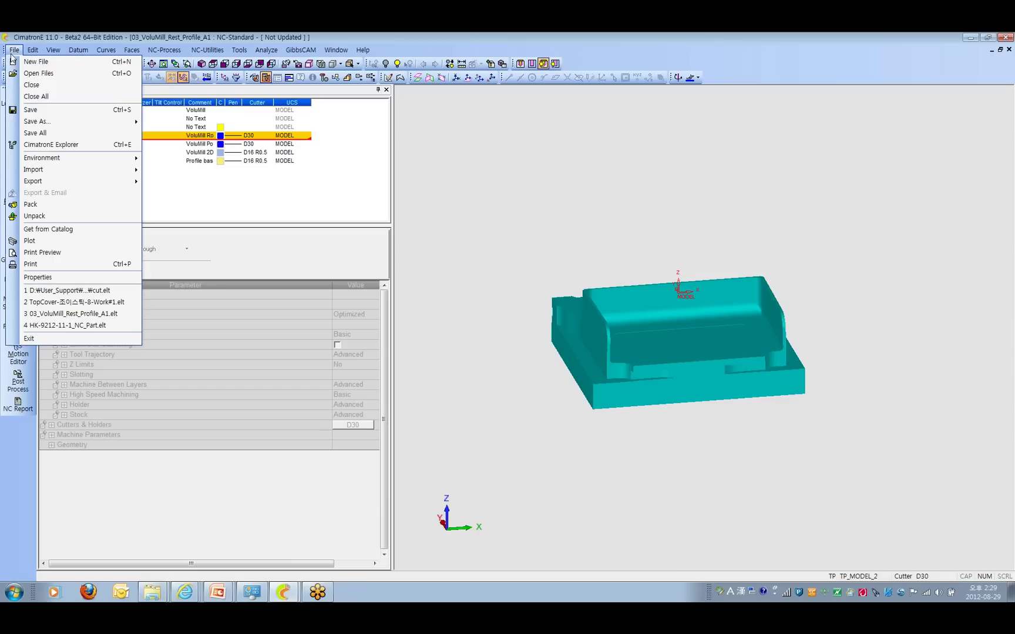
{"action": "left_click", "coordinate": [589, 144]}
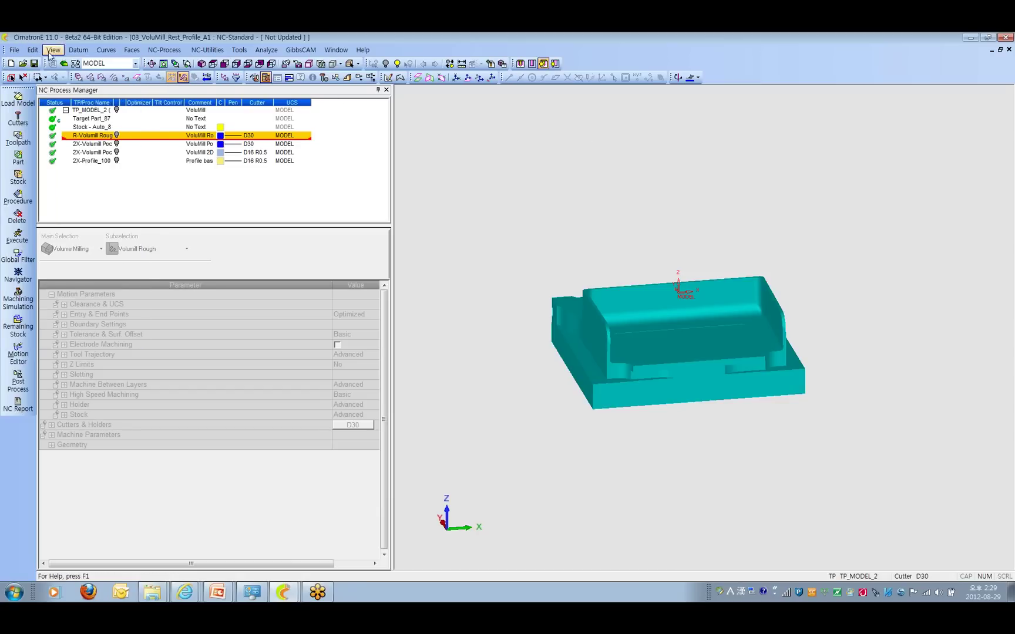
{"action": "left_click", "coordinate": [242, 51]}
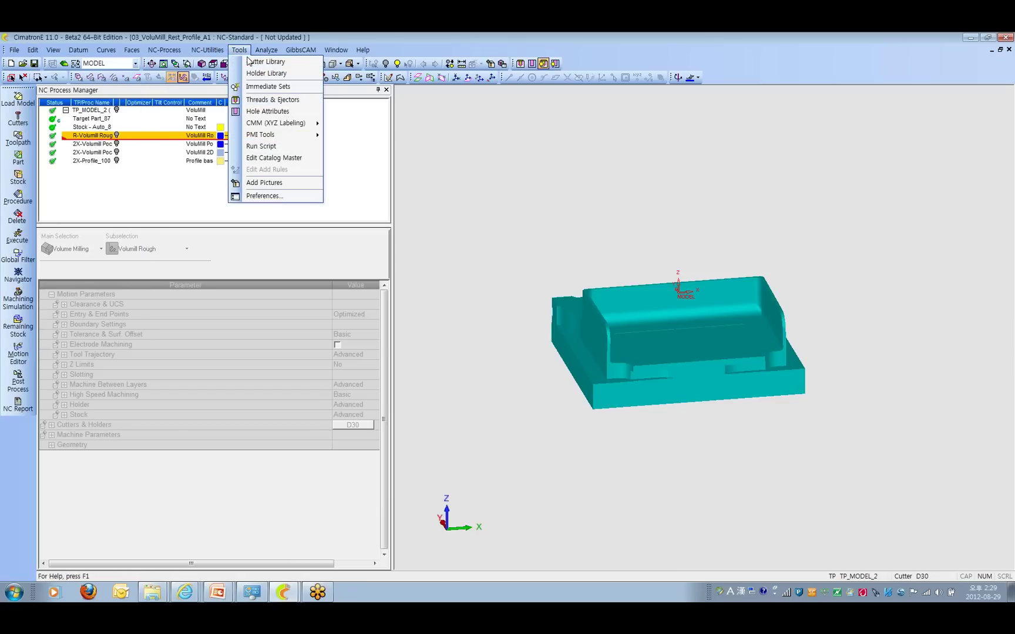
{"action": "left_click", "coordinate": [474, 162]}
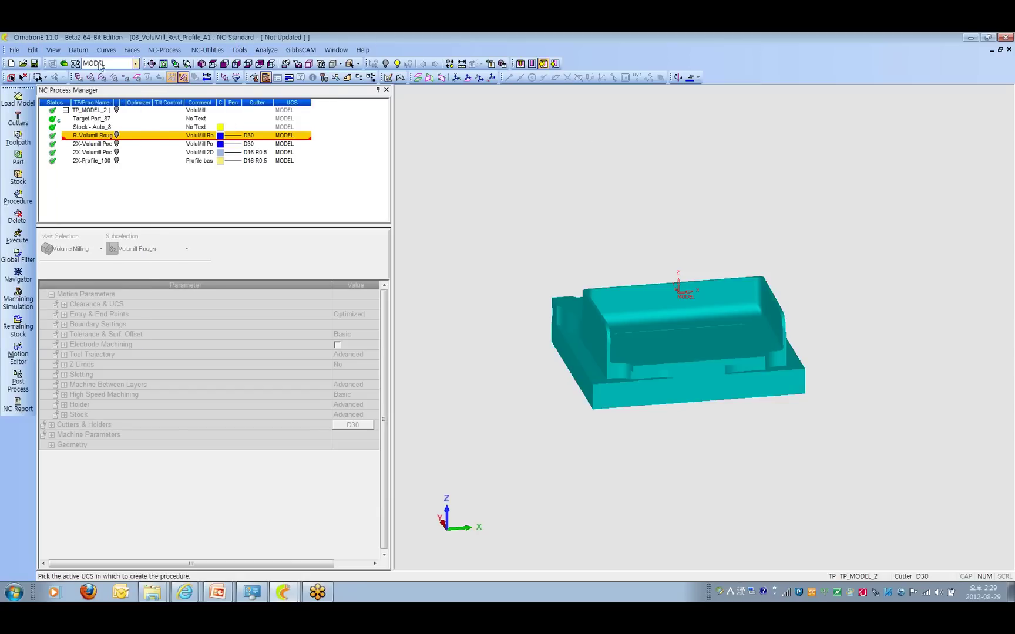
Create a new part file in mm and close it without saving
{"action": "left_click", "coordinate": [14, 50]}
{"action": "left_click", "coordinate": [14, 50]}
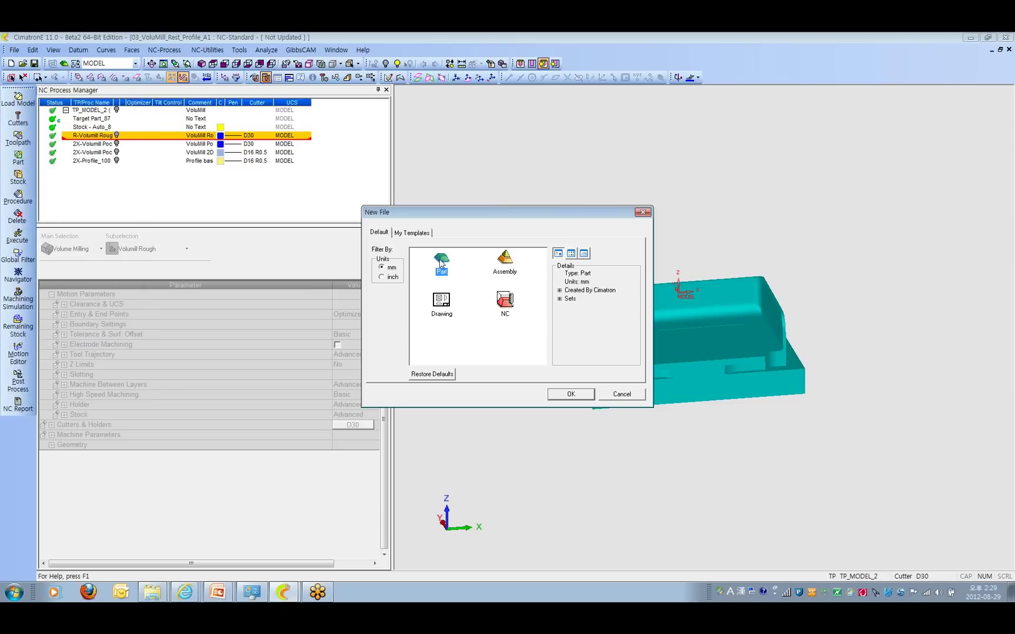
{"action": "double_click", "coordinate": [440, 263]}
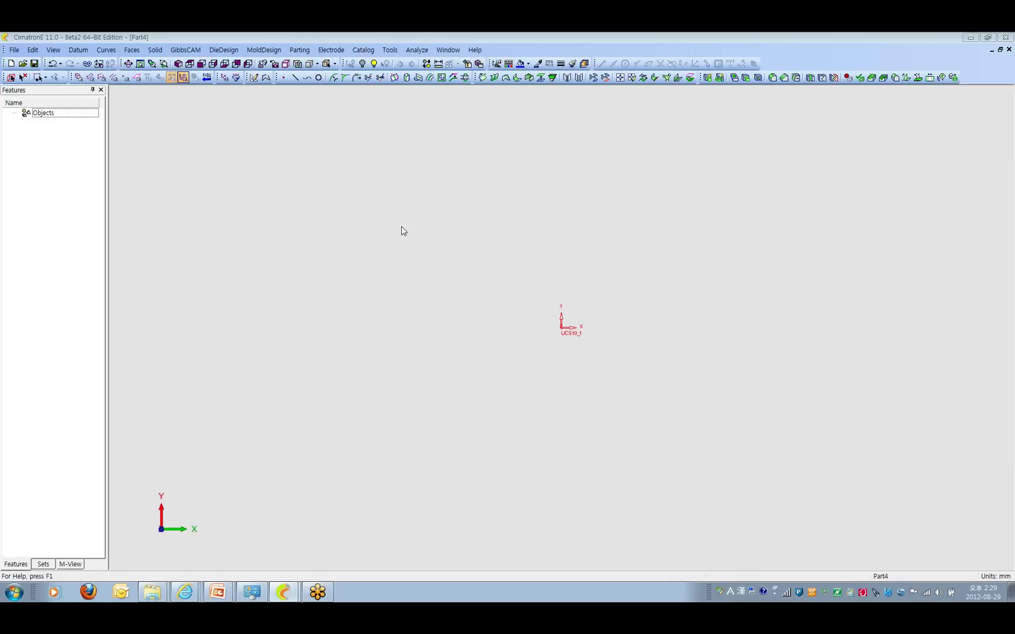
{"action": "left_click", "coordinate": [14, 50]}
{"action": "left_click", "coordinate": [30, 77]}
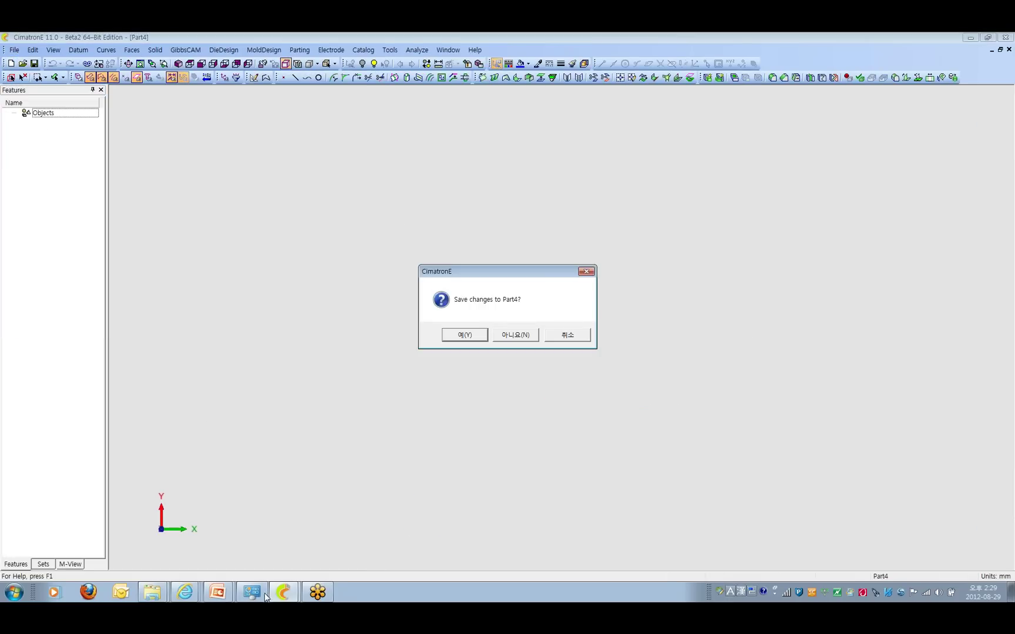
{"action": "left_click", "coordinate": [517, 337]}
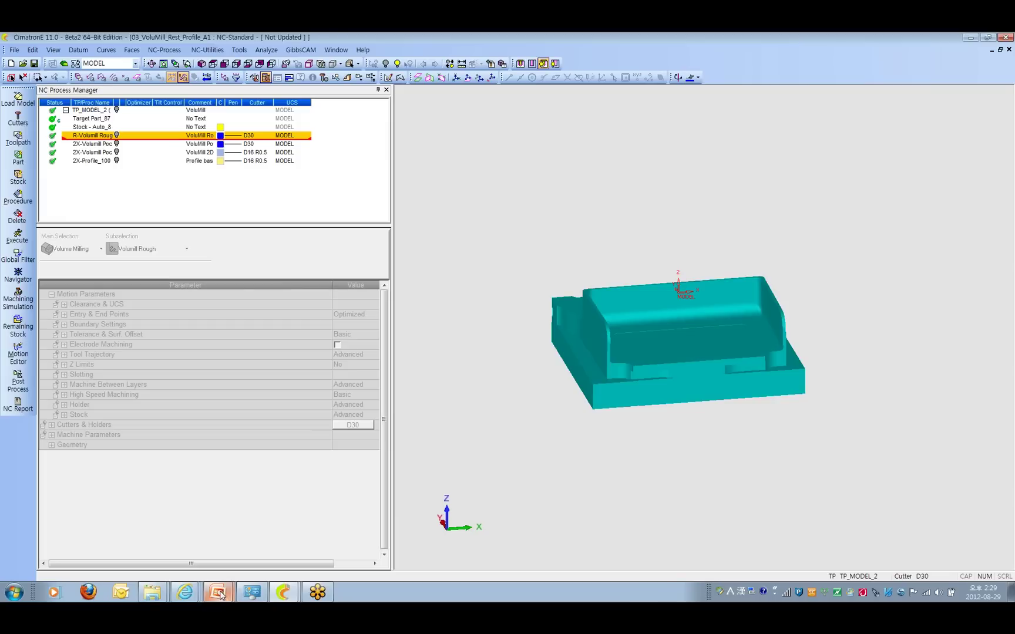
Switch to the Drawing0 window and close the drawing without saving changes
{"action": "mouse_move", "coordinate": [218, 592]}
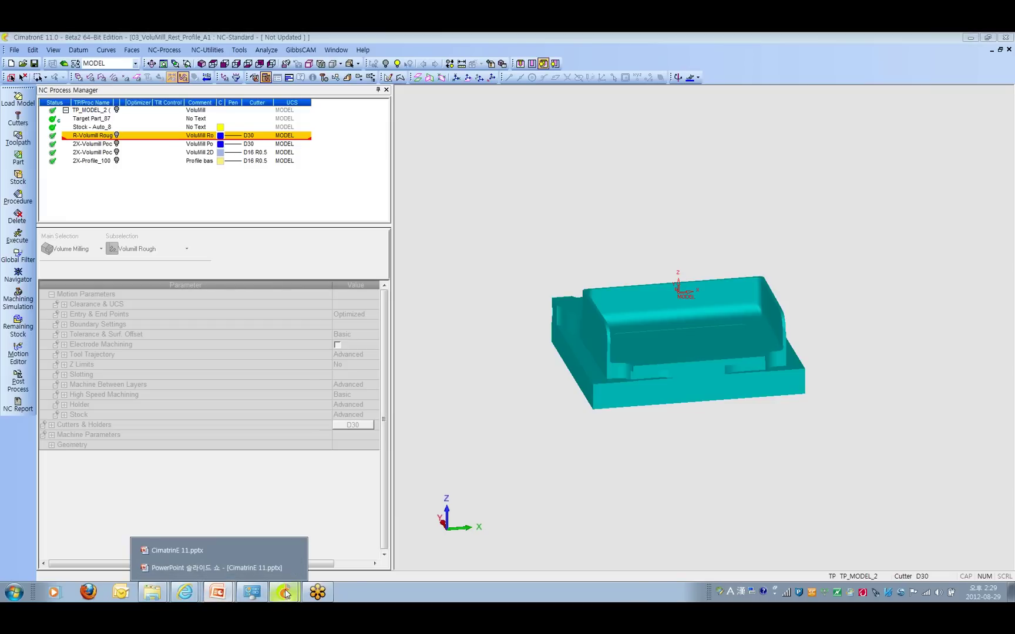
{"action": "mouse_move", "coordinate": [284, 592]}
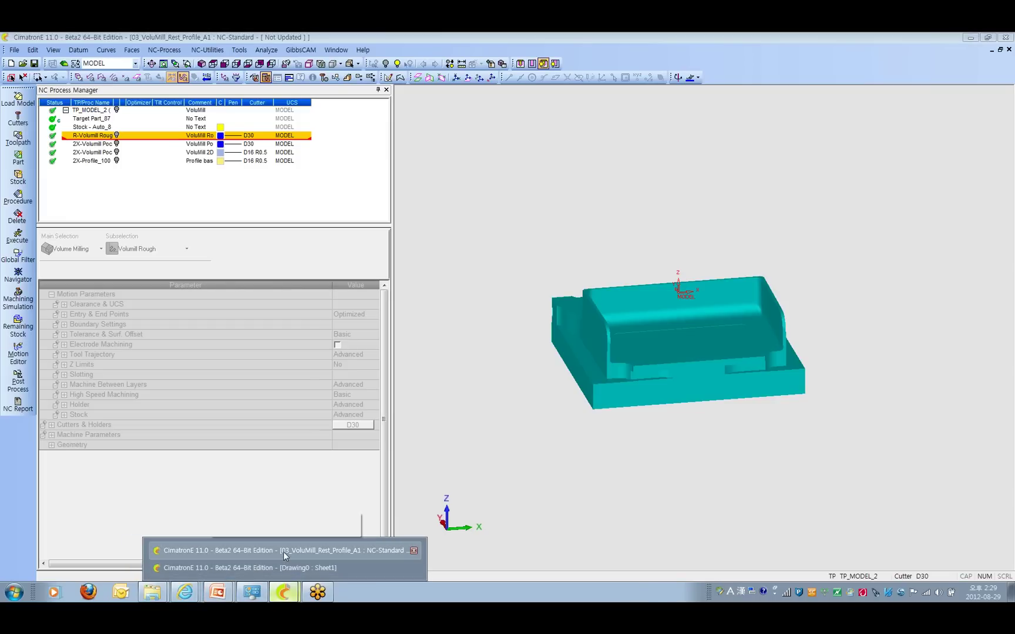
{"action": "left_click", "coordinate": [282, 568]}
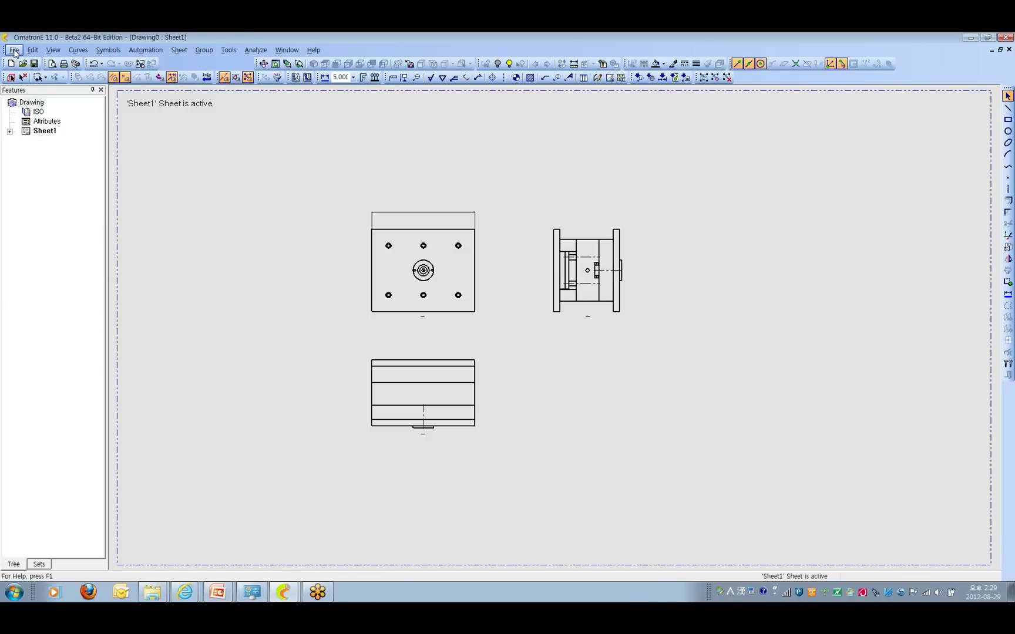
{"action": "left_click", "coordinate": [14, 50]}
{"action": "left_click", "coordinate": [35, 85]}
{"action": "left_click", "coordinate": [516, 335]}
Open the external Execute options for the NC file 03.elt, review the procedure status and file options, and close without executing
{"action": "left_click", "coordinate": [57, 50]}
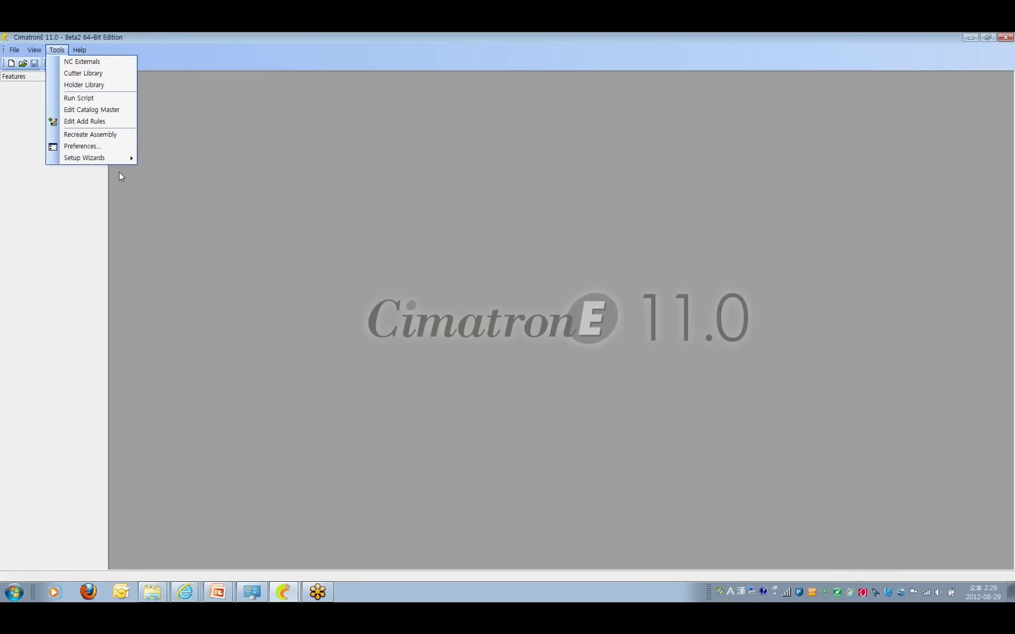
{"action": "left_click", "coordinate": [106, 73]}
{"action": "left_click", "coordinate": [107, 63]}
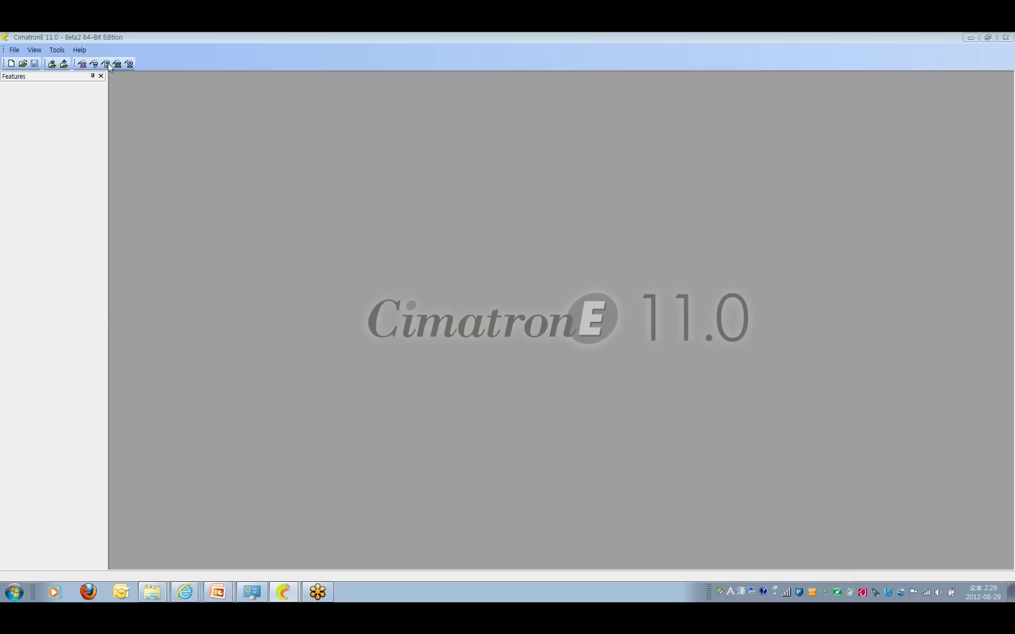
{"action": "left_click", "coordinate": [306, 235]}
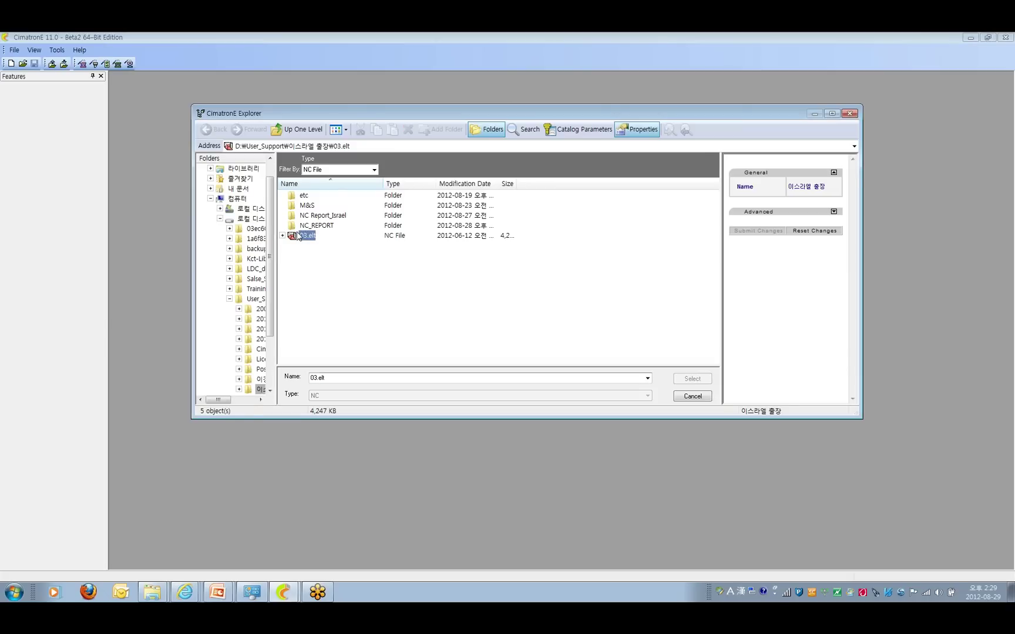
{"action": "left_click", "coordinate": [679, 380]}
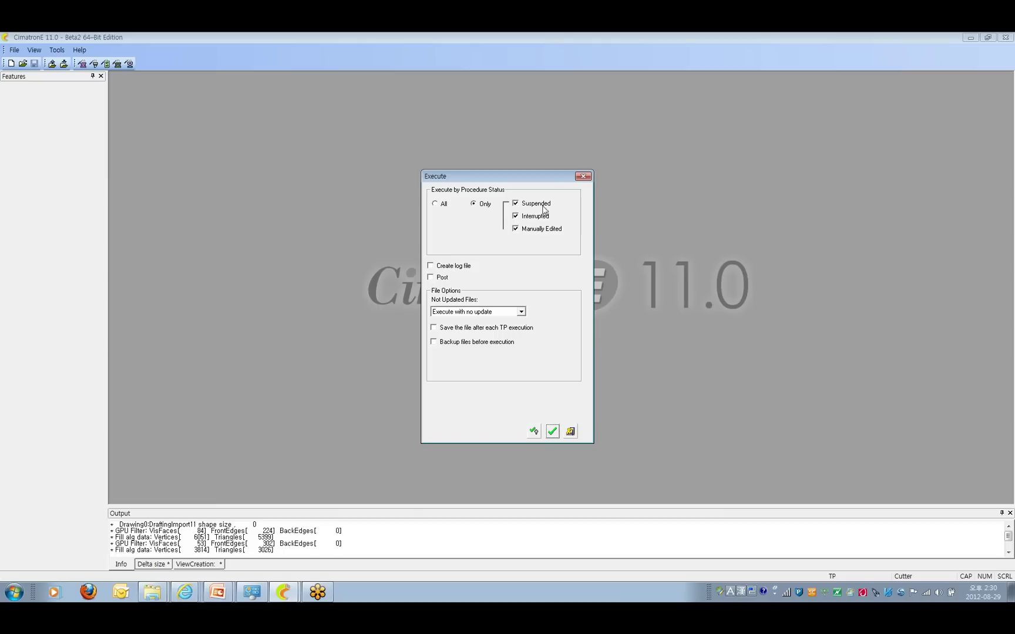
{"action": "left_click_drag", "start_coordinate": [509, 180], "coordinate": [418, 150]}
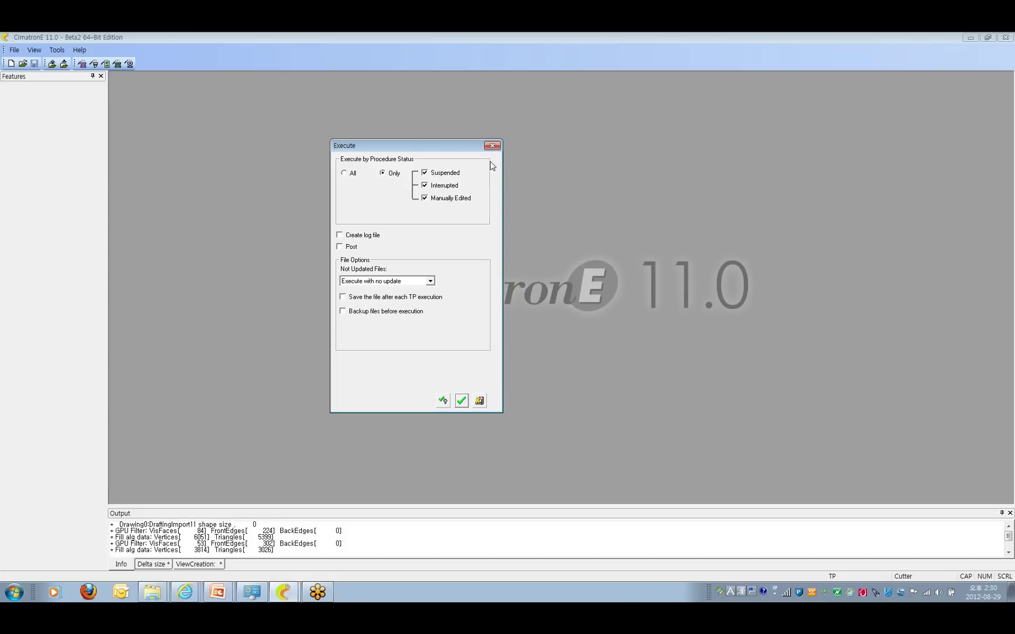
{"action": "left_click", "coordinate": [493, 145]}
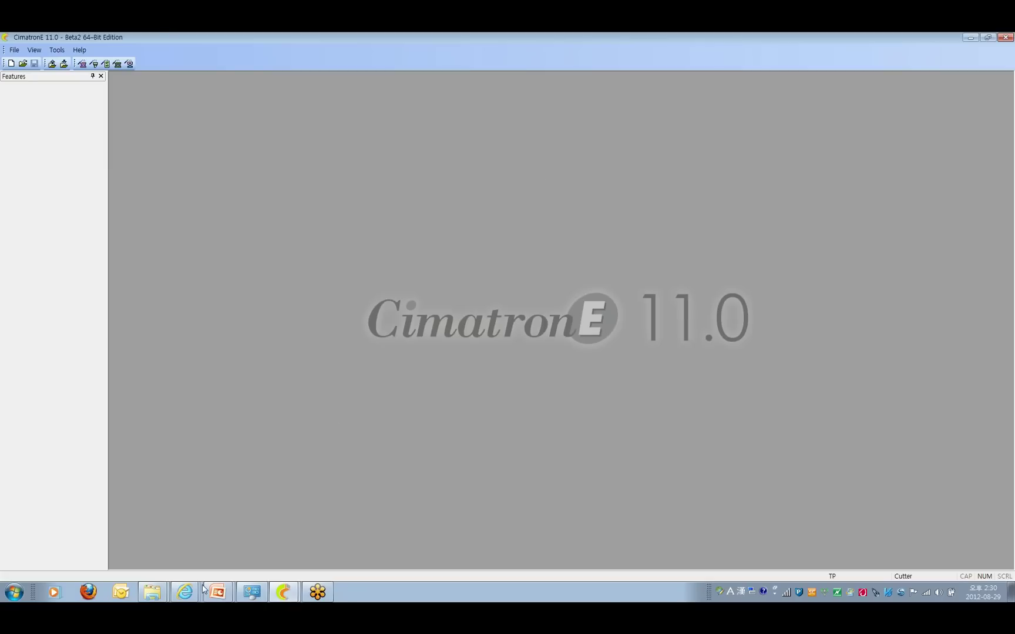
Switch to the PowerPoint slide show of CimatrinE 11.pptx and advance to the 전극 & 가공 slide
{"action": "mouse_move", "coordinate": [209, 591]}
{"action": "left_click", "coordinate": [193, 566]}
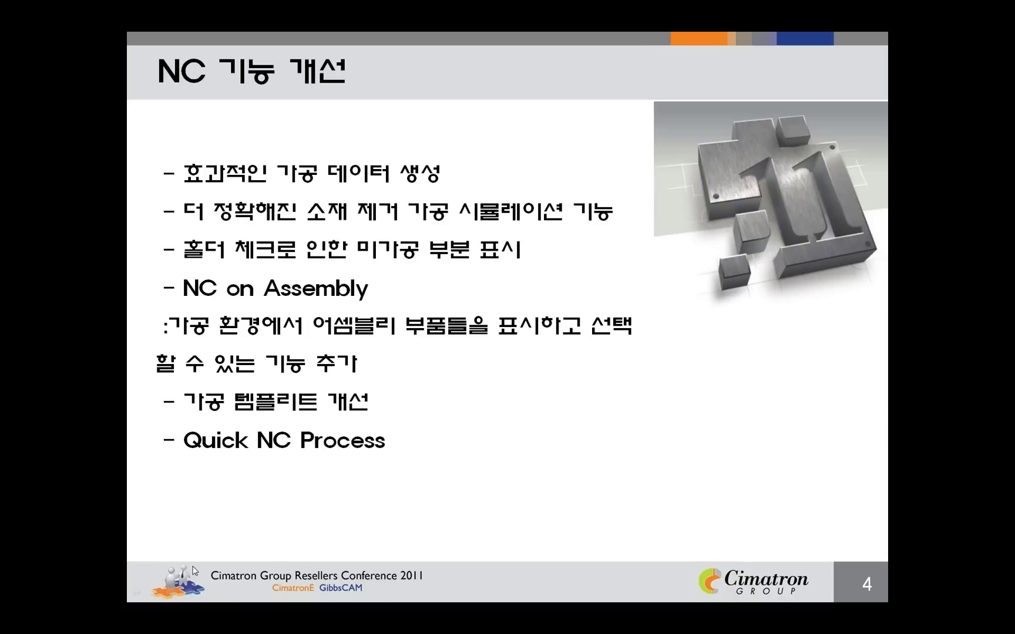
{"action": "left_click", "coordinate": [391, 416]}
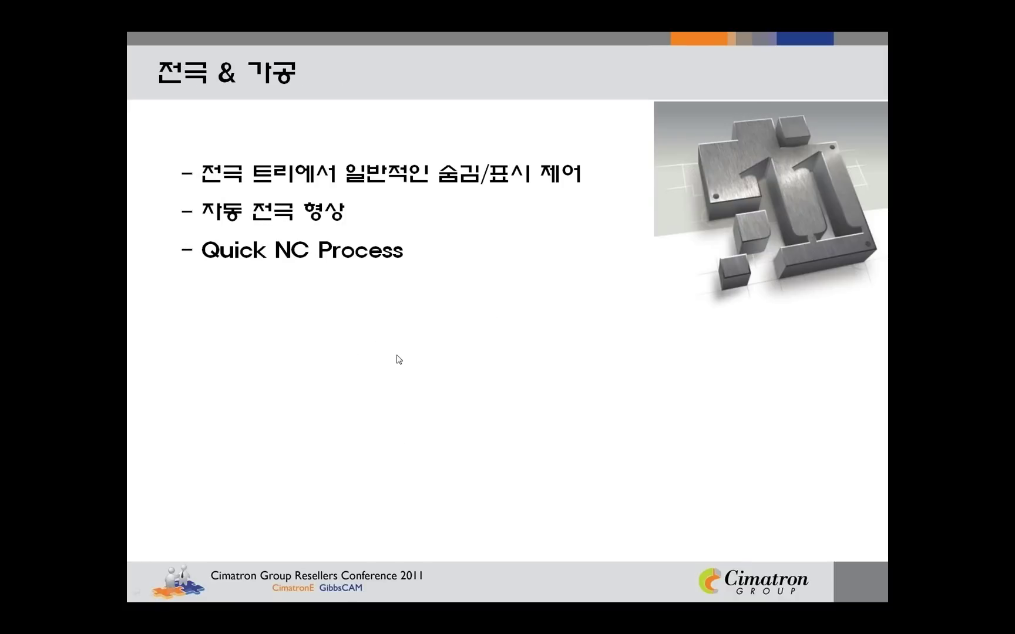